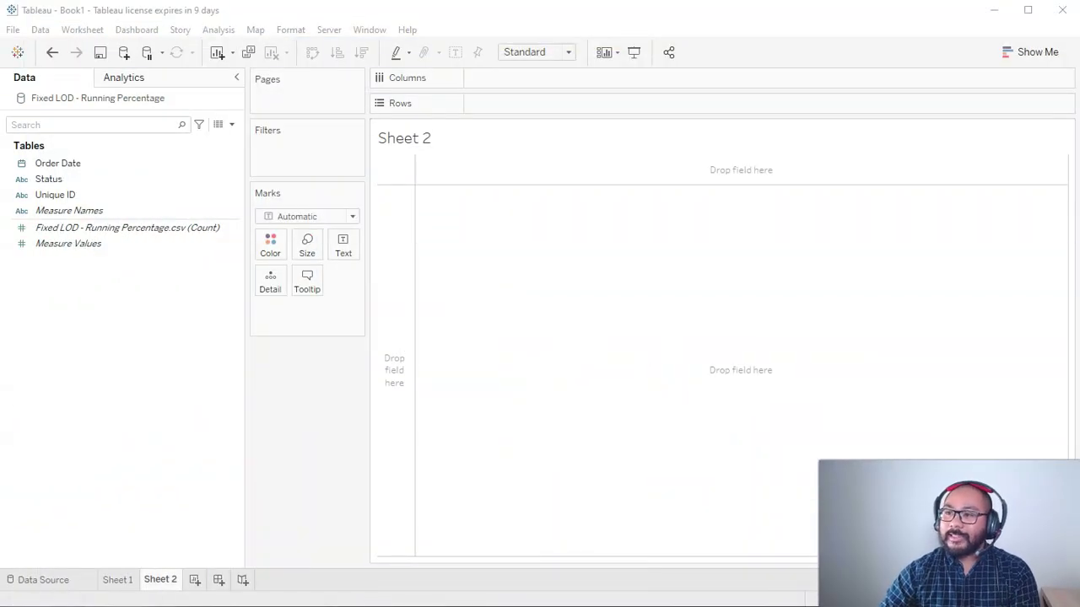
Bring the Excel workbook over Tableau, widen it, and inspect the Status and Unique ID columns.
drag(1079, 15, 216, 21)
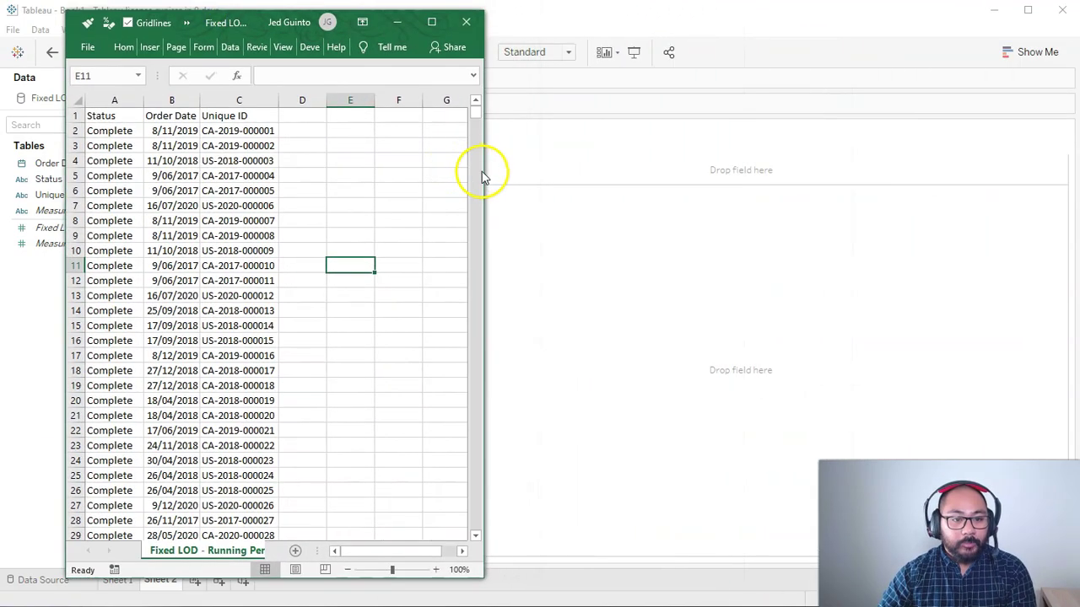
drag(485, 176, 598, 153)
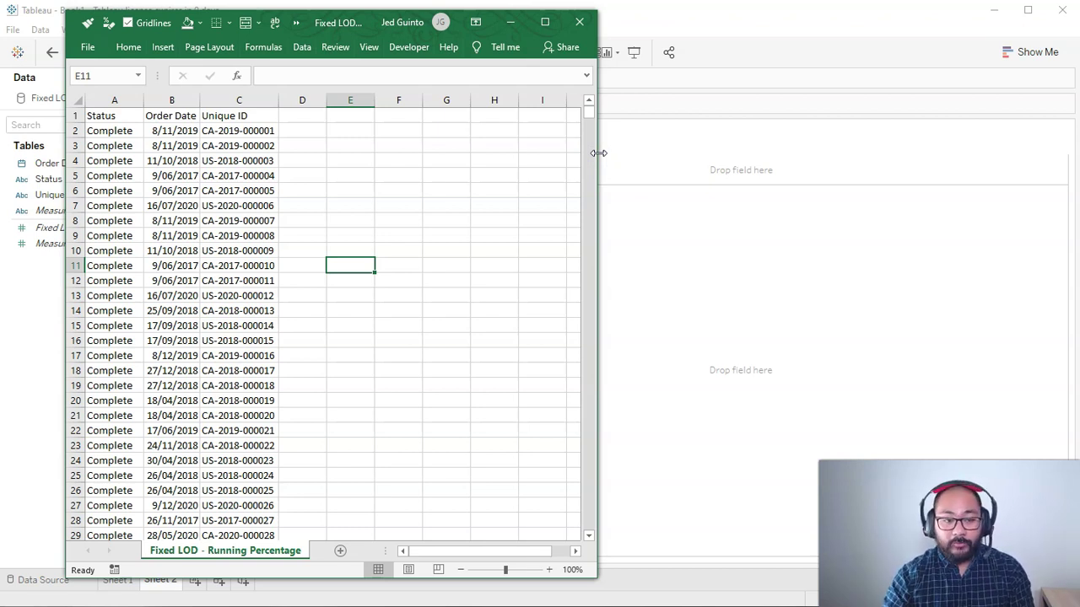
click(123, 162)
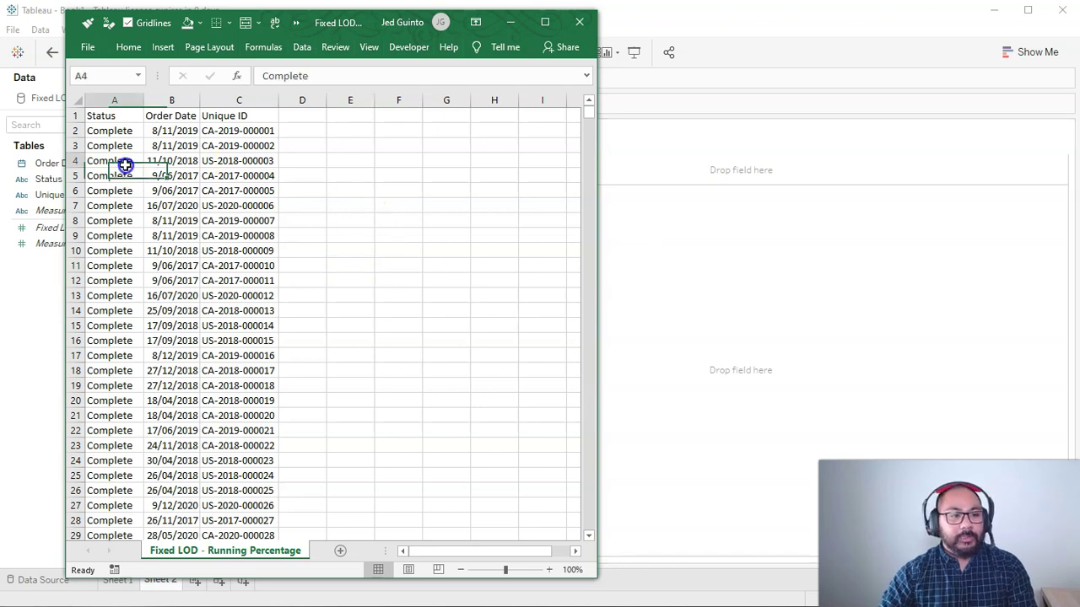
click(239, 101)
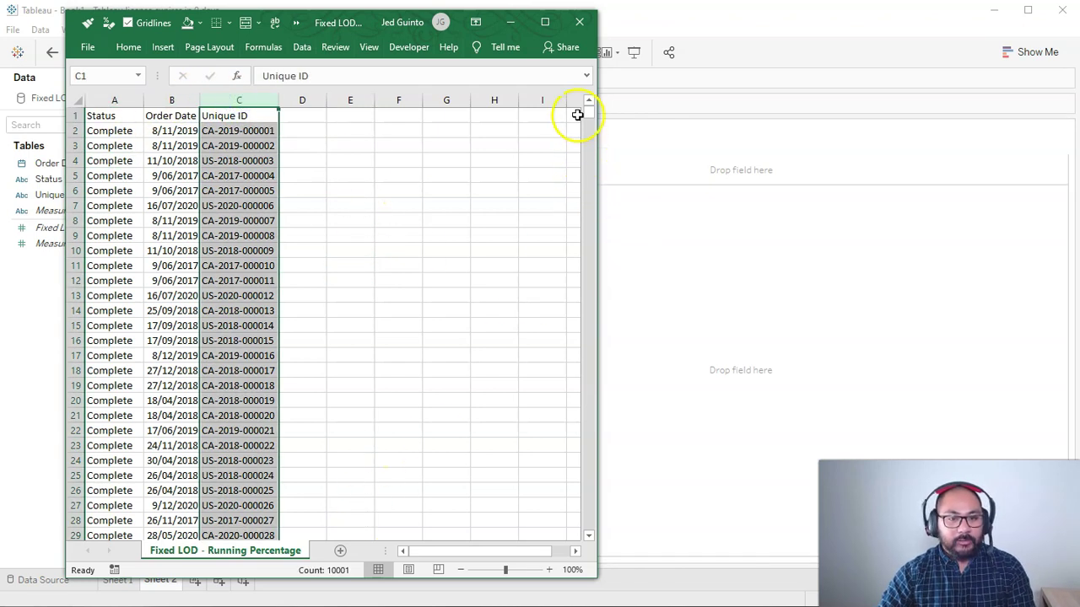
drag(588, 112, 561, 56)
click(257, 130)
click(248, 160)
click(258, 133)
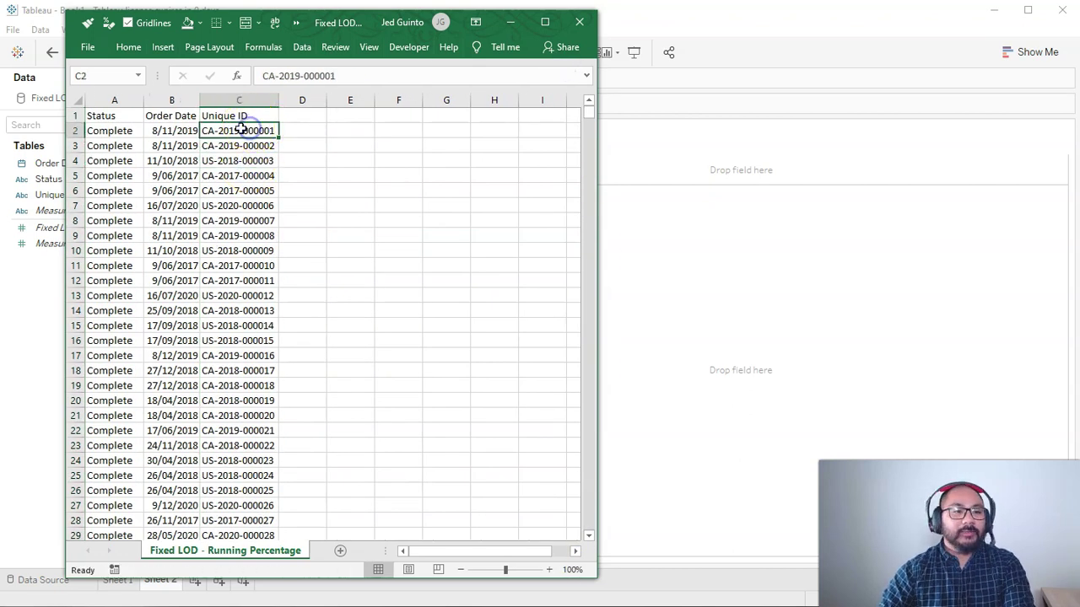
click(120, 130)
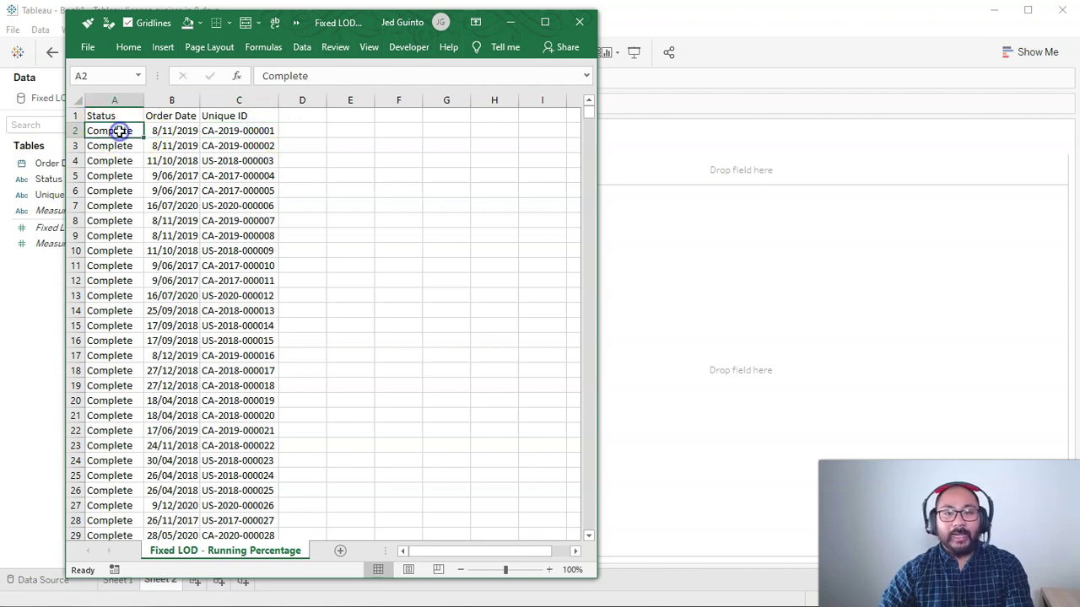
Turn on header-row filtering, autofit column B to show Order Date, and hide Excel.
click(121, 116)
key(ctrl+shift+l)
key(alt+Down)
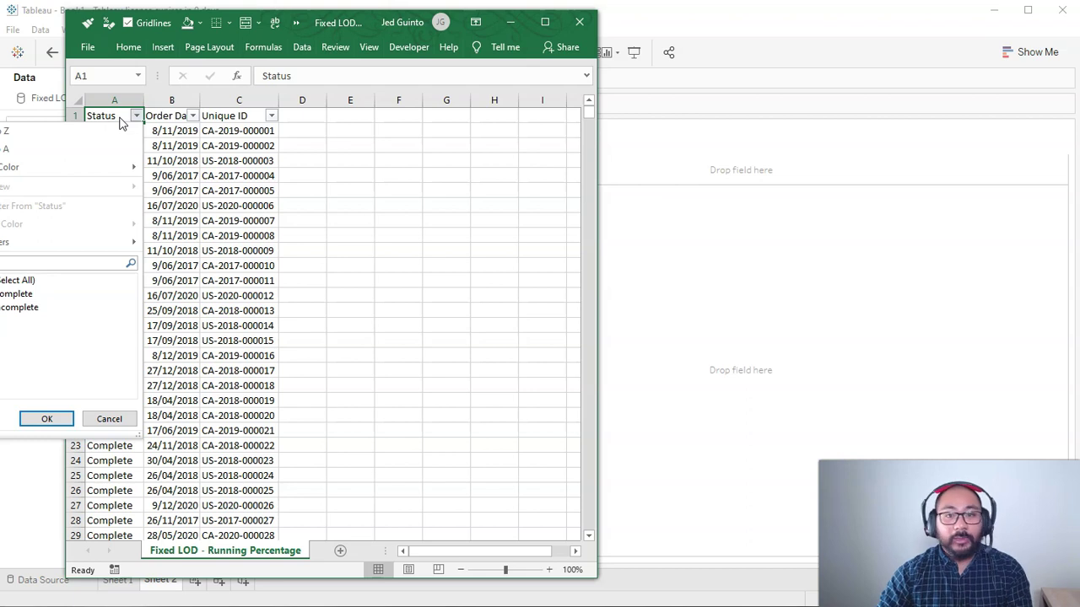
key(Escape)
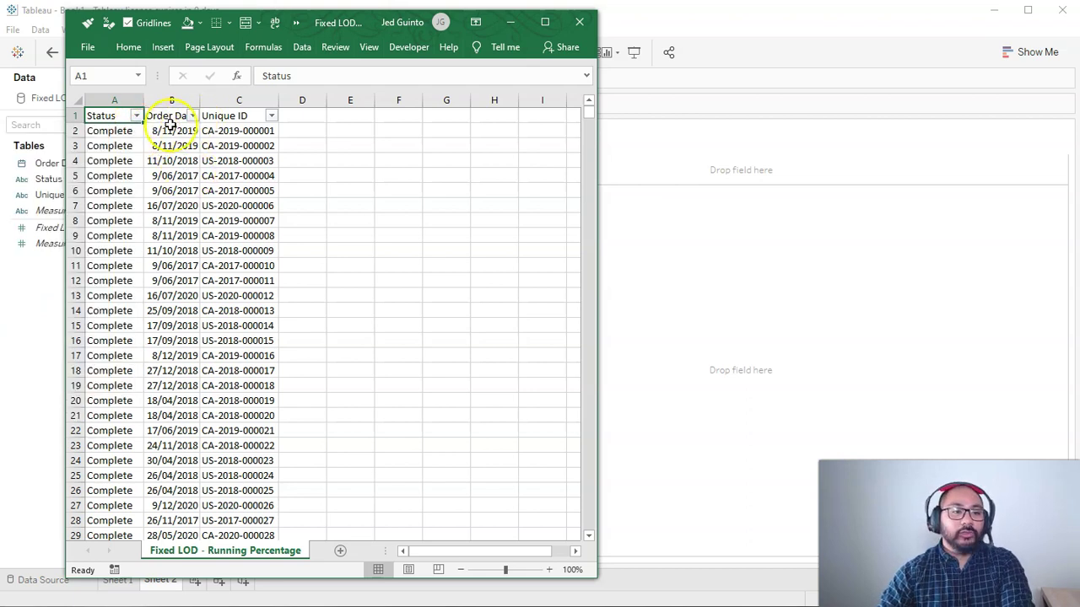
double_click(195, 104)
drag(192, 133, 202, 176)
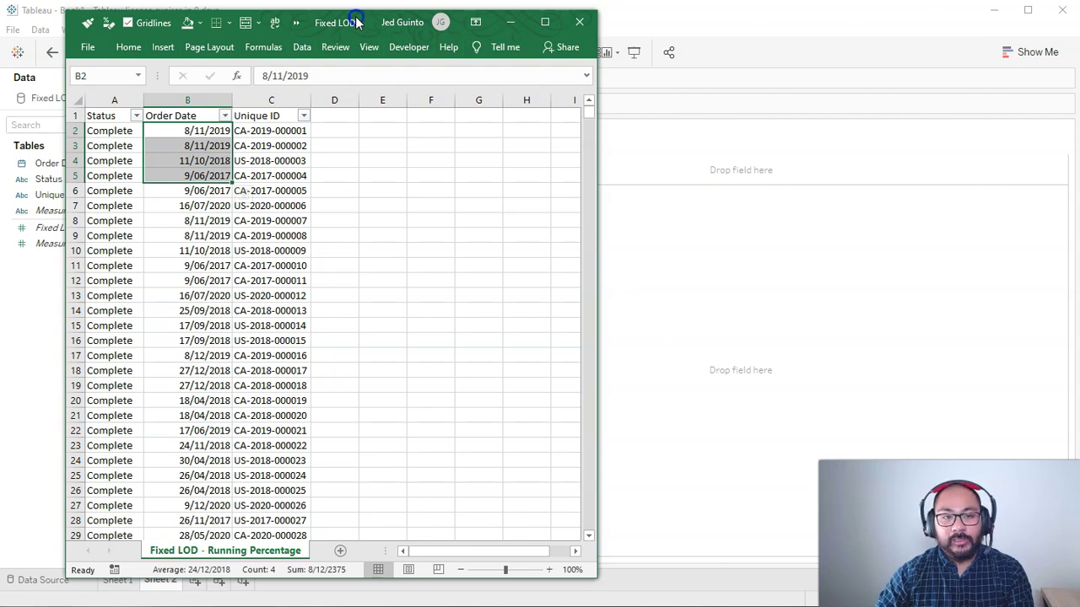
key(alt+Tab)
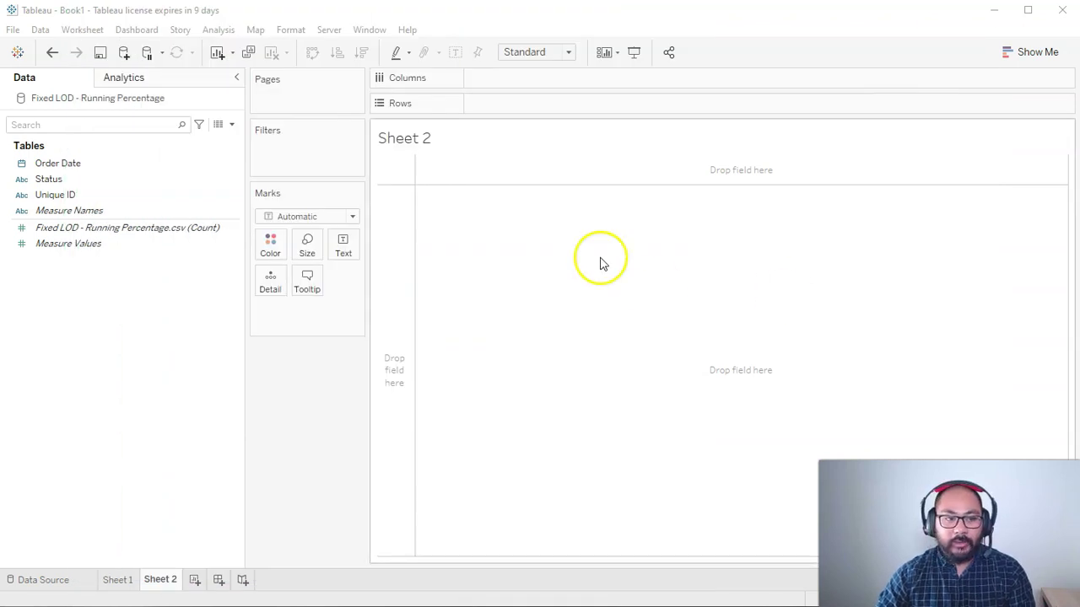
Close the current data source and reconnect to the Fixed LOD - Running Percentage CSV.
right_click(125, 99)
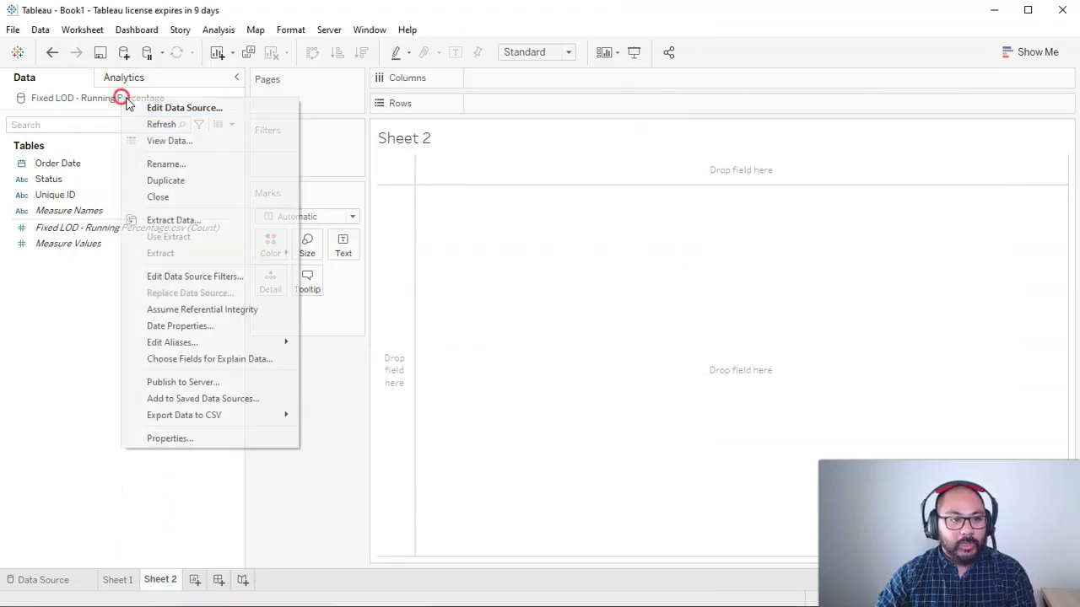
click(159, 197)
click(629, 355)
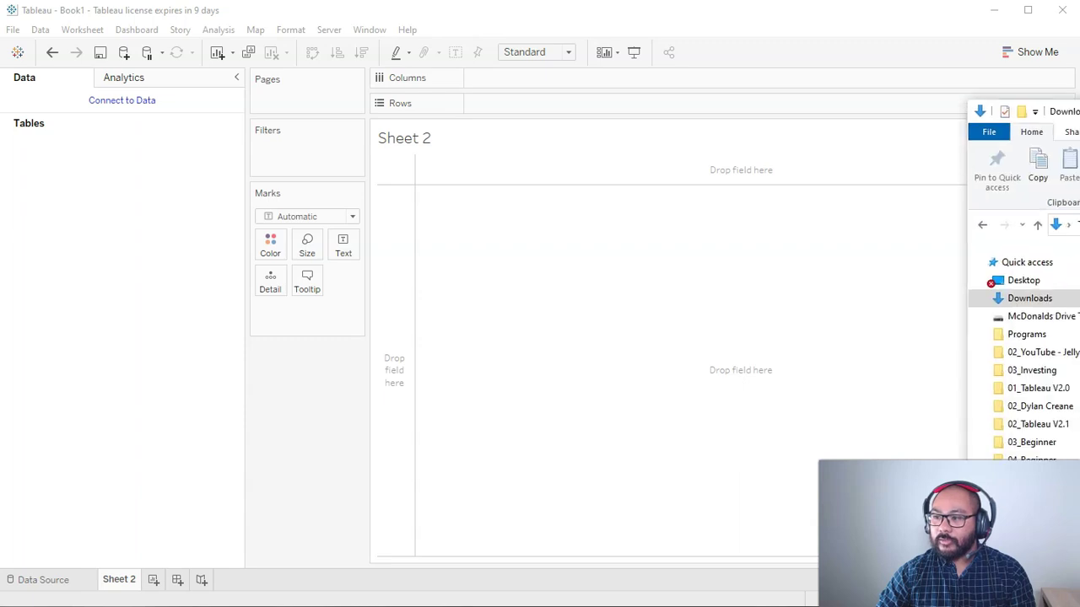
drag(954, 251, 229, 277)
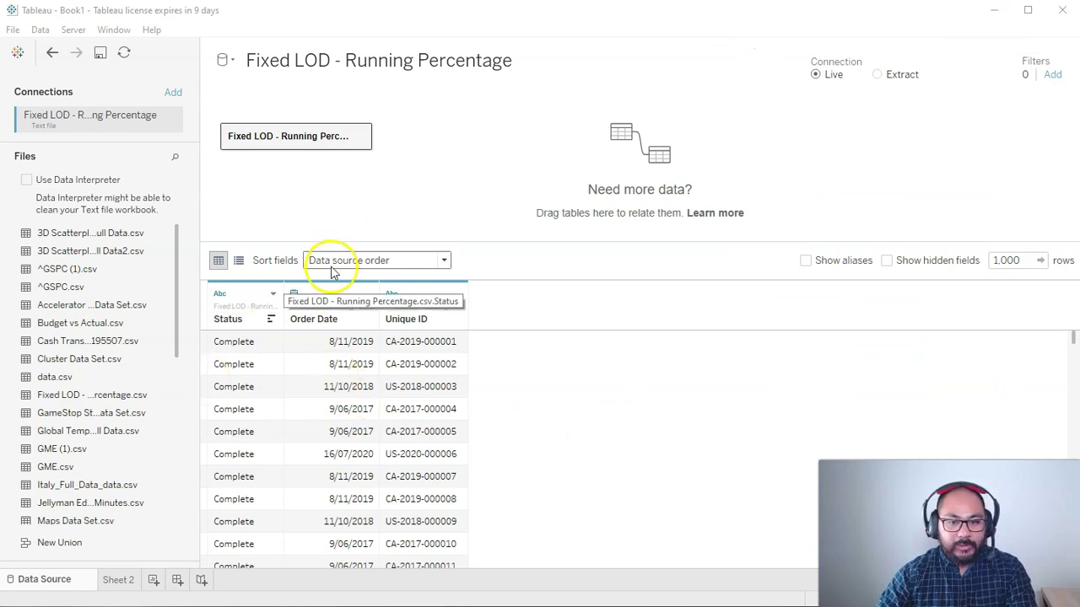
On Sheet 2, put Order Date on Columns as continuous MONTH.
click(129, 582)
mouse_move(249, 234)
mouse_down()
mouse_move(212, 239)
mouse_move(234, 234)
mouse_up()
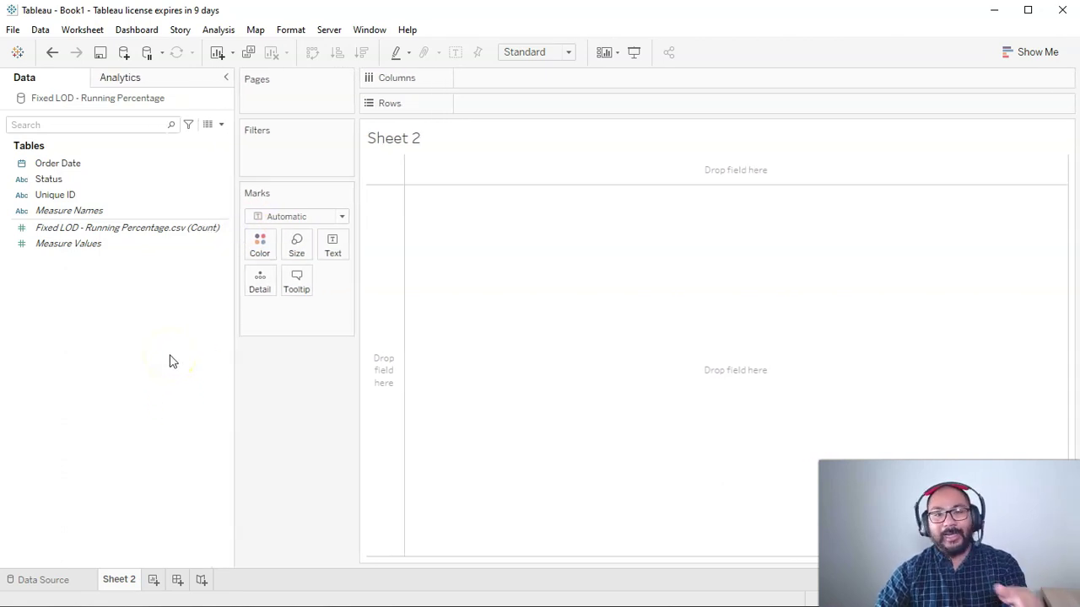
click(88, 163)
drag(91, 164, 529, 77)
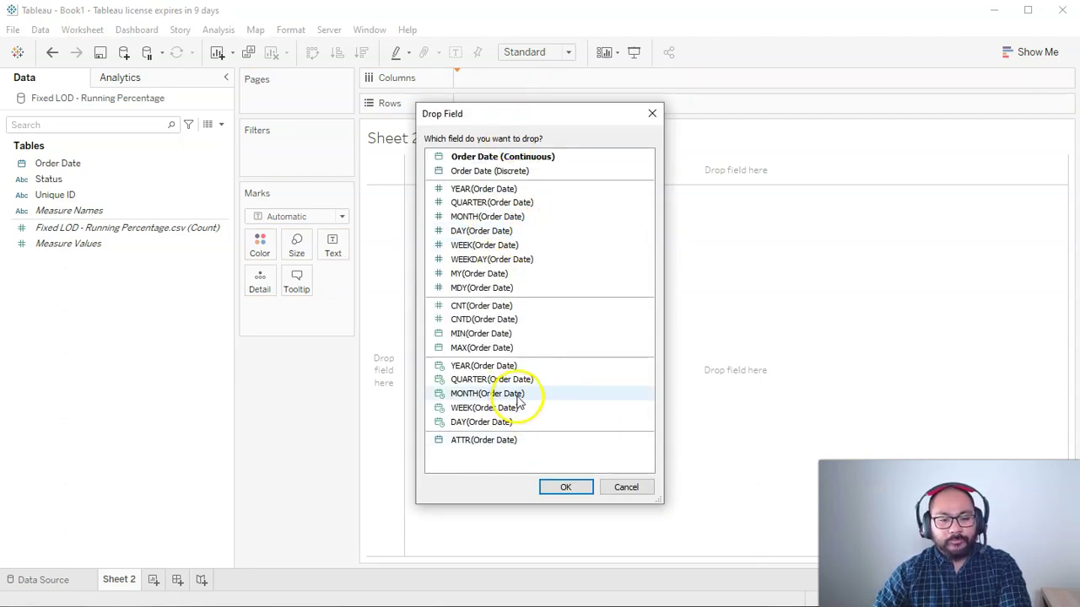
click(518, 403)
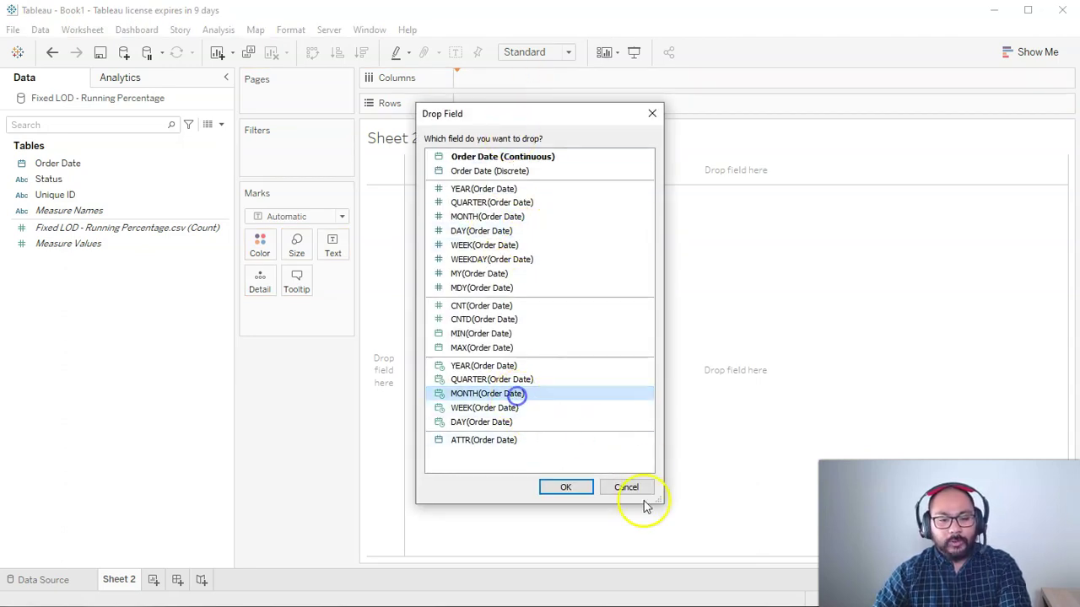
click(565, 494)
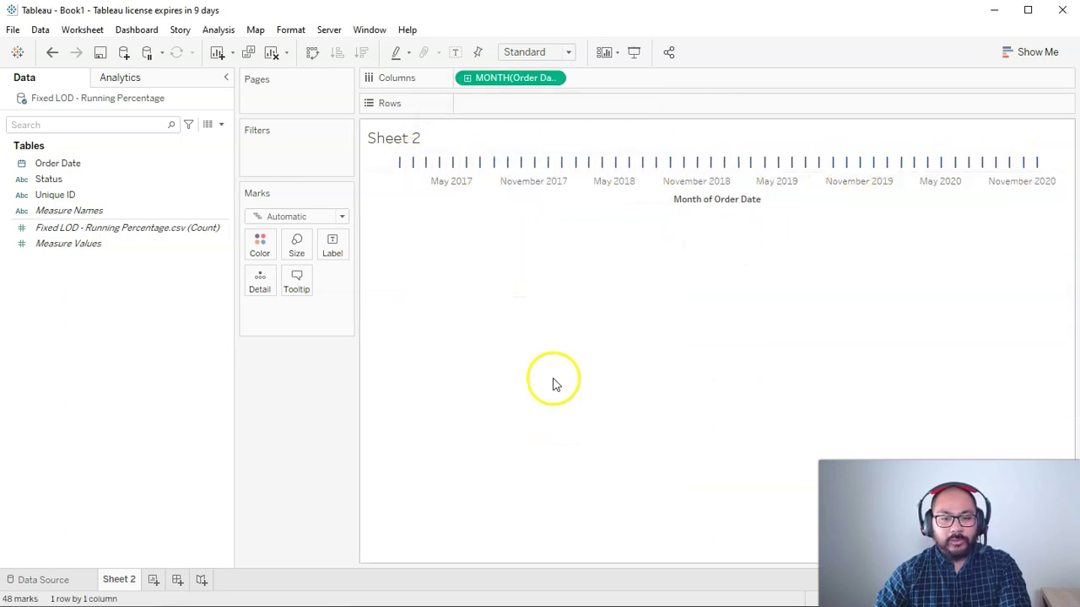
Put the record count field on Rows to plot the count for each month.
click(78, 164)
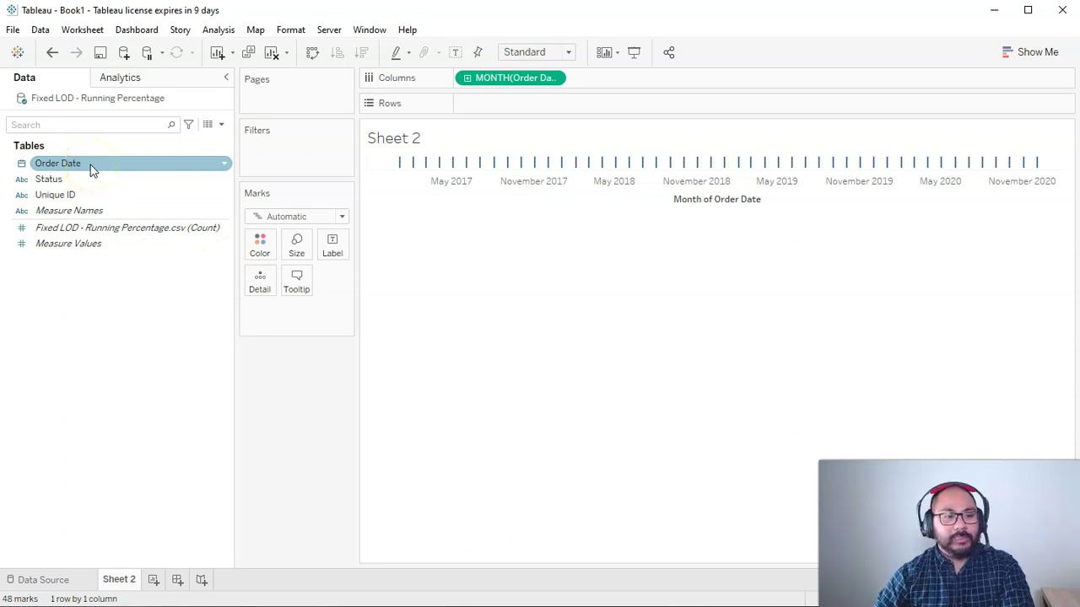
click(154, 229)
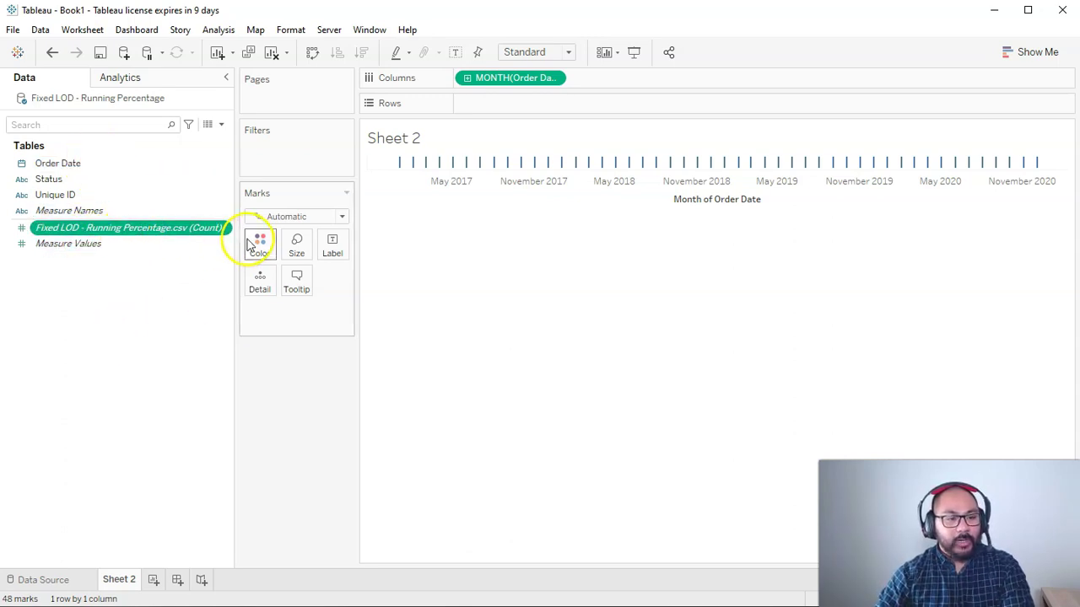
drag(234, 238, 247, 238)
click(75, 195)
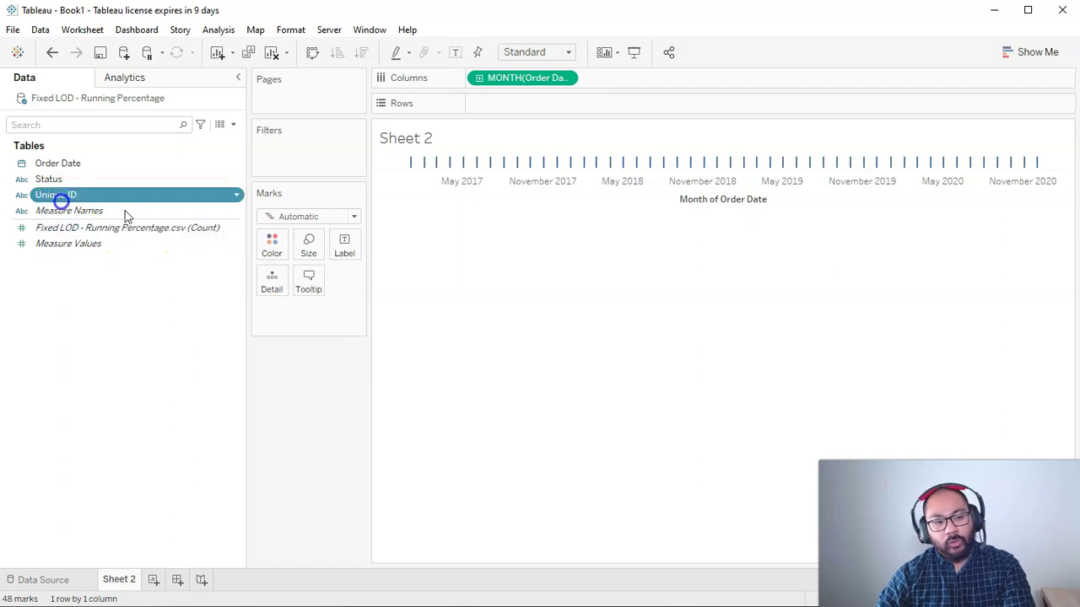
click(84, 227)
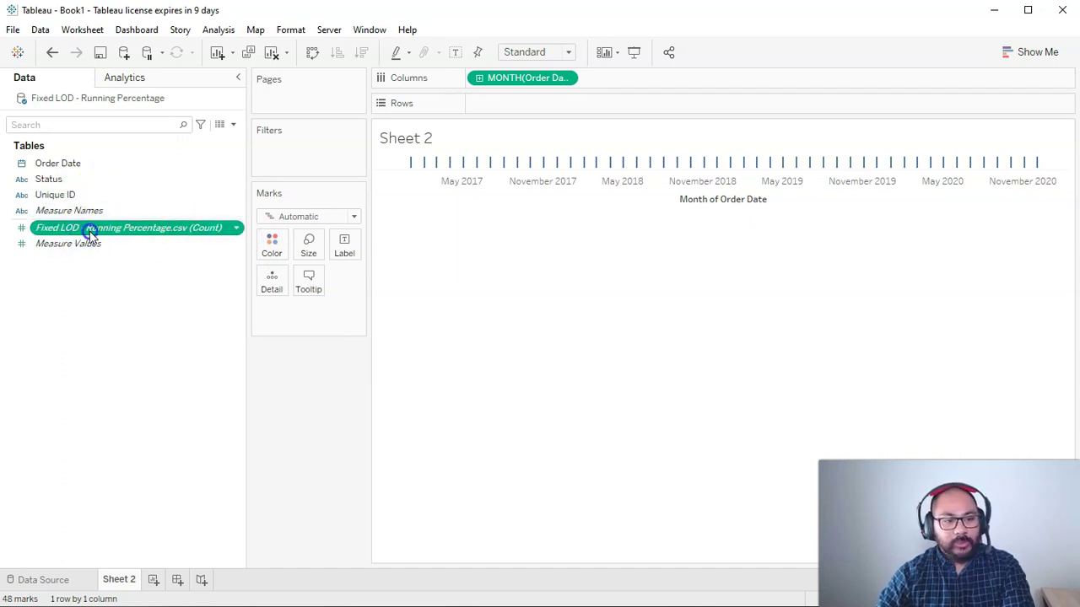
drag(90, 232, 535, 103)
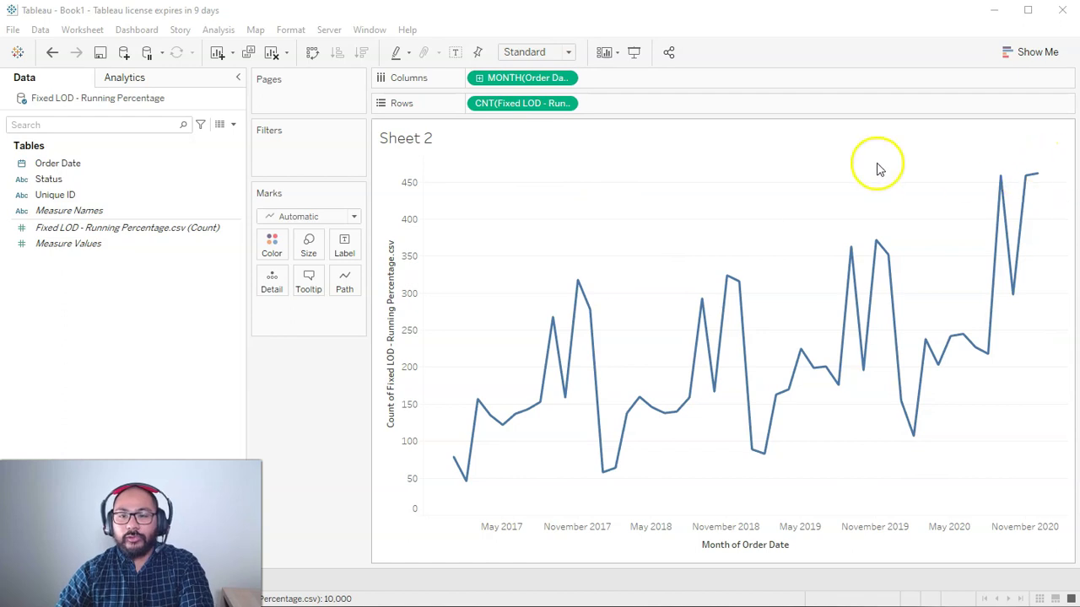
Turn the CNT pill on Rows into a Running Total quick table calculation.
right_click(500, 103)
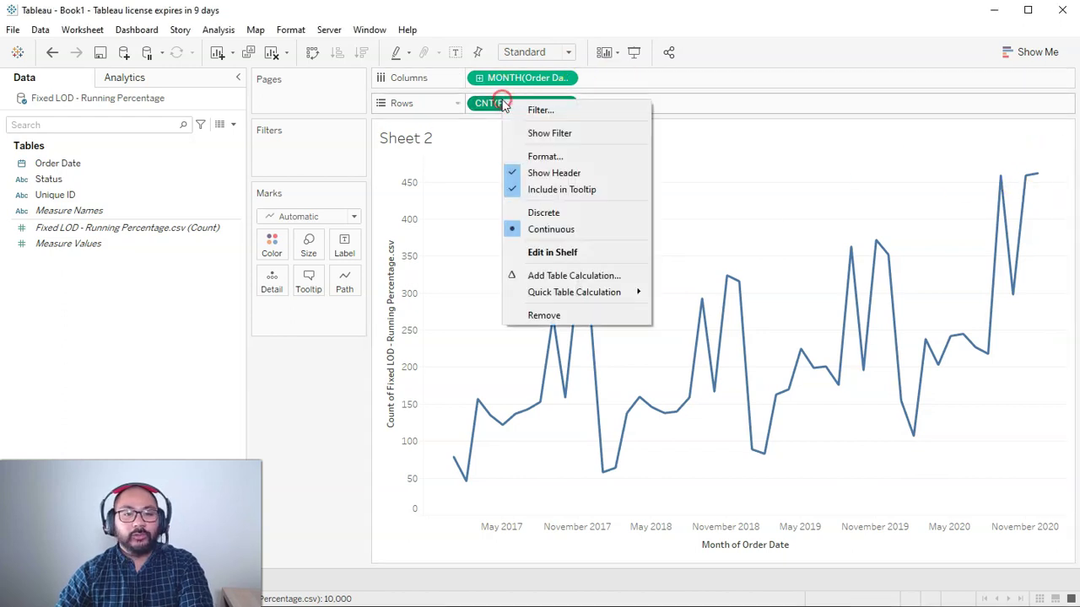
click(600, 295)
click(724, 295)
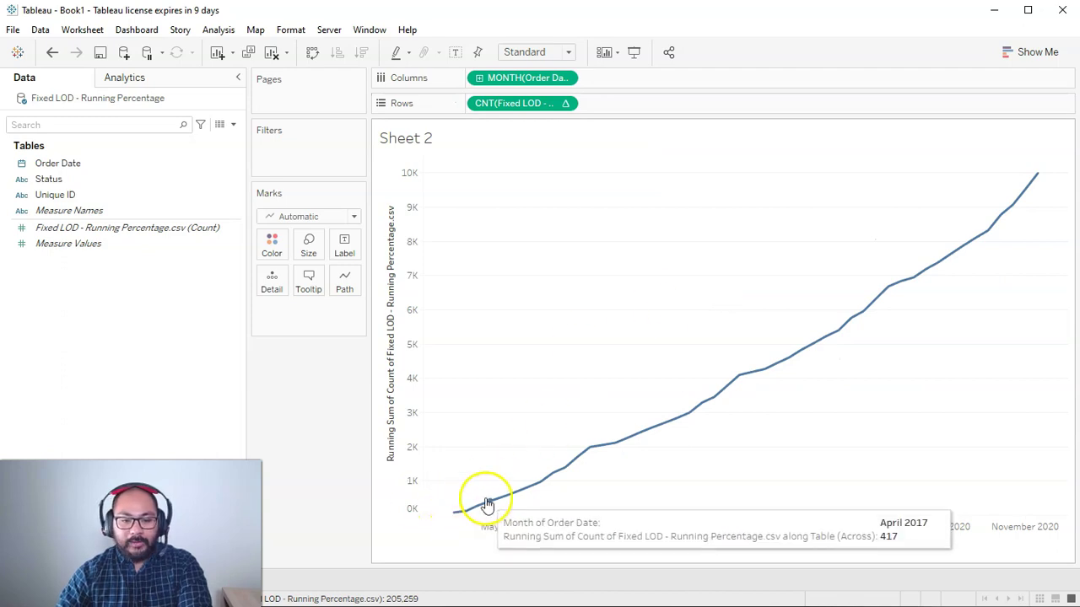
mouse_move(1042, 178)
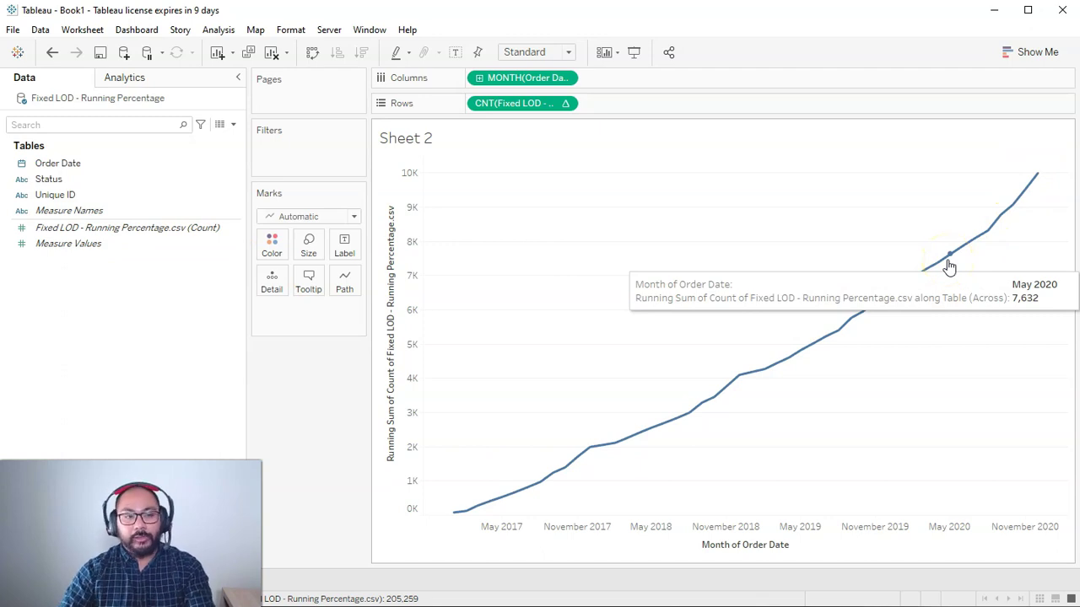
Colour the running counts by Status and change the mark type to Area.
click(49, 179)
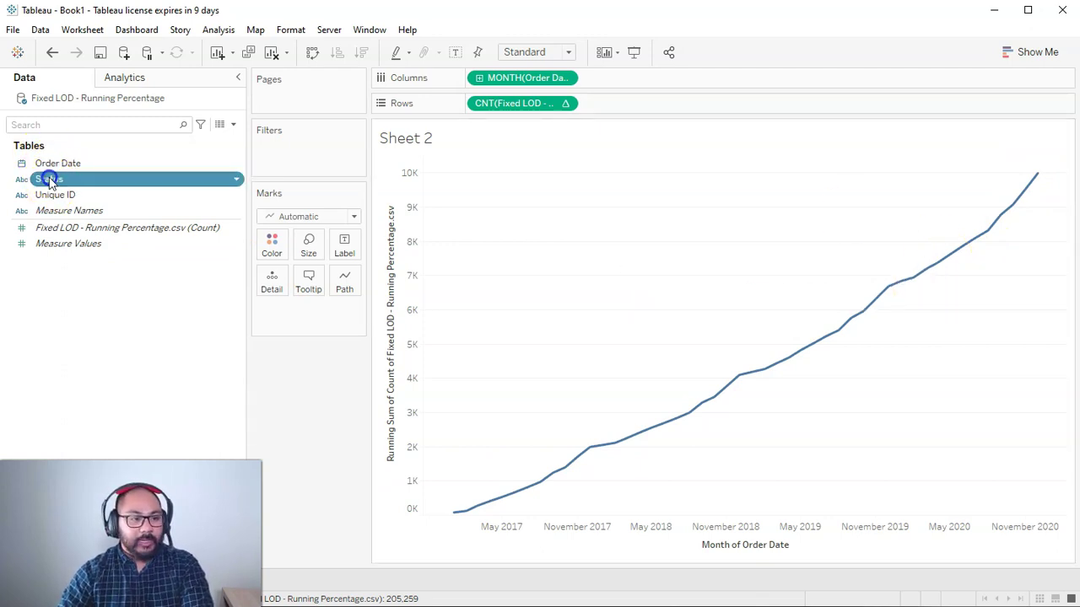
drag(49, 179, 272, 242)
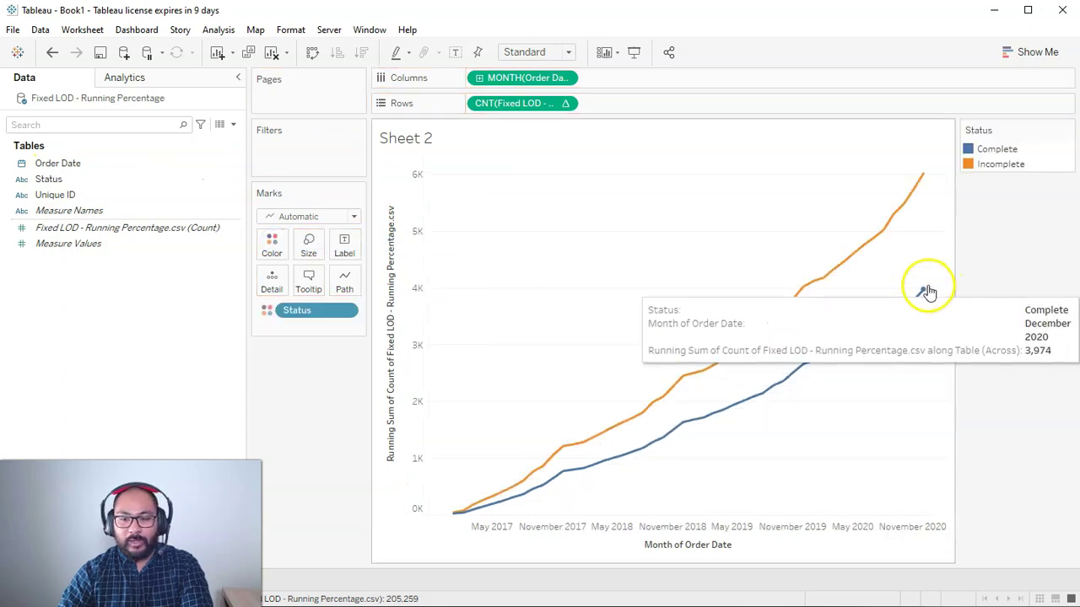
mouse_move(926, 177)
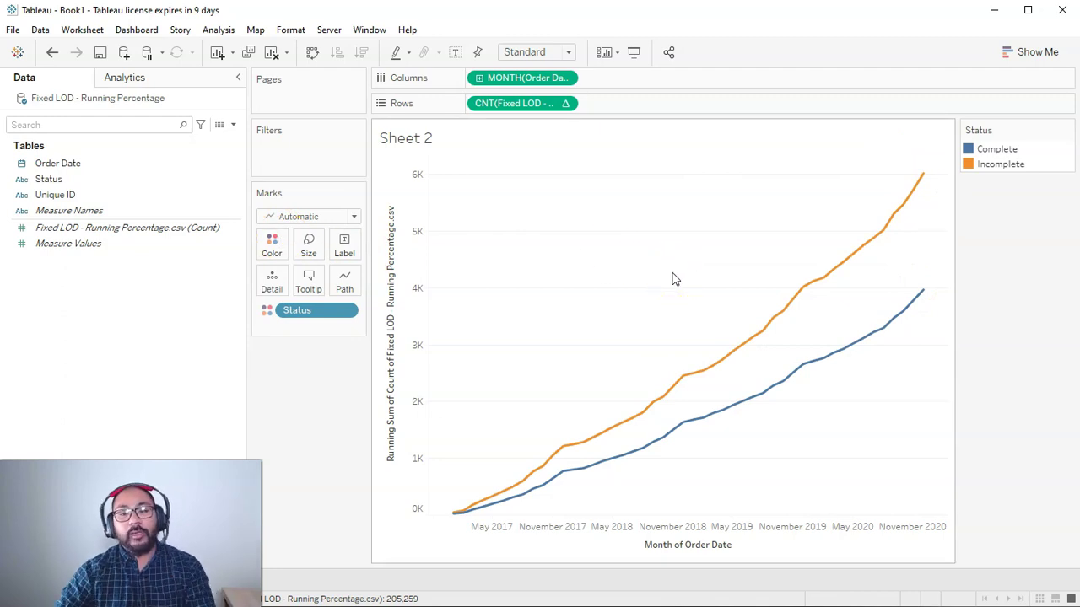
click(325, 216)
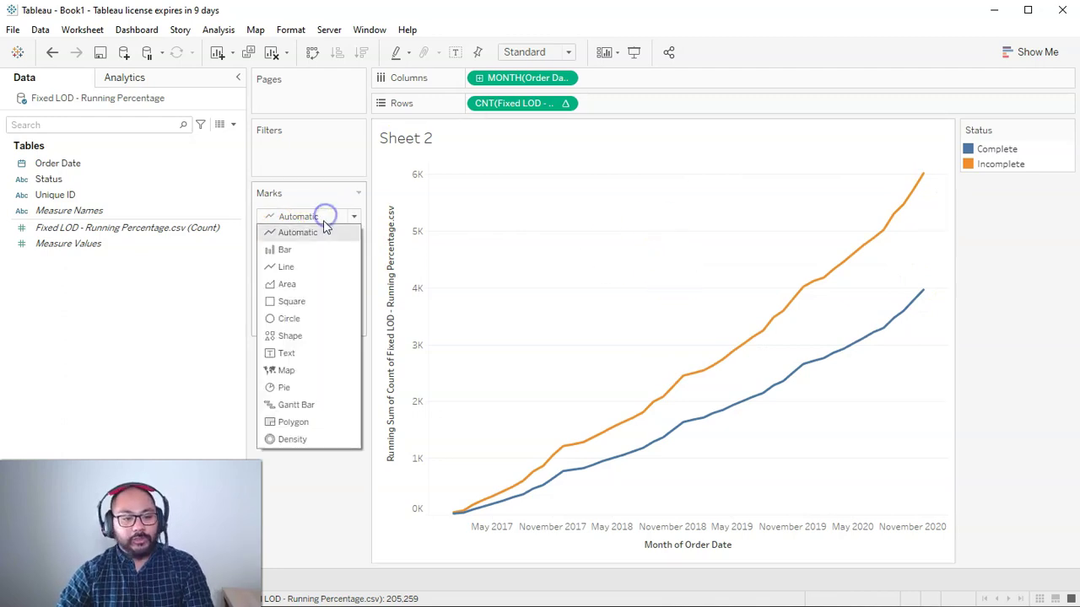
click(287, 284)
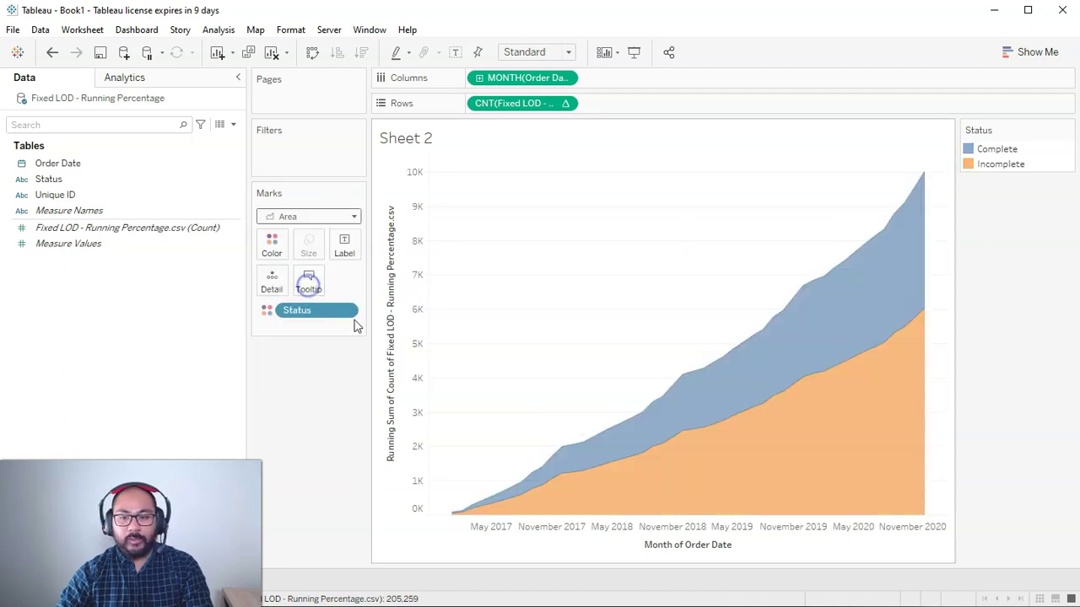
Check Complete's December 2020 running total of 3,974 on the area chart.
click(928, 182)
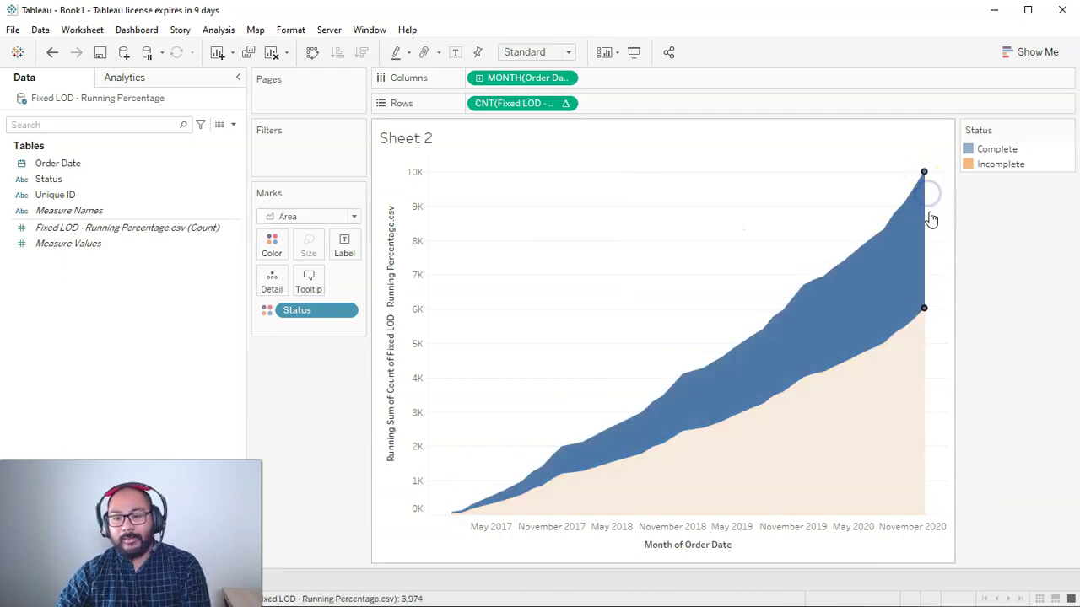
click(928, 245)
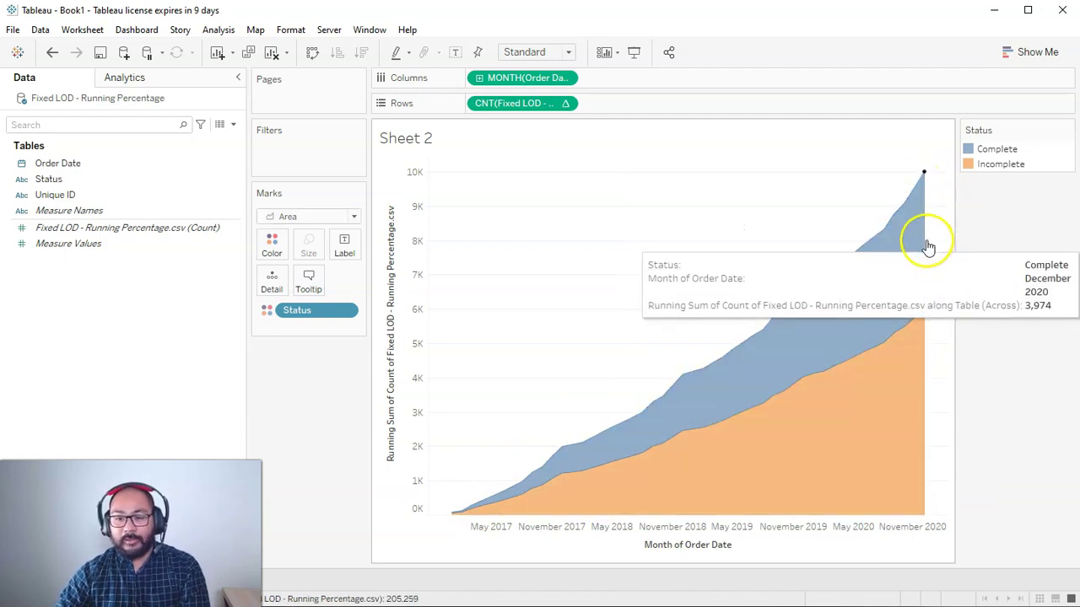
click(924, 223)
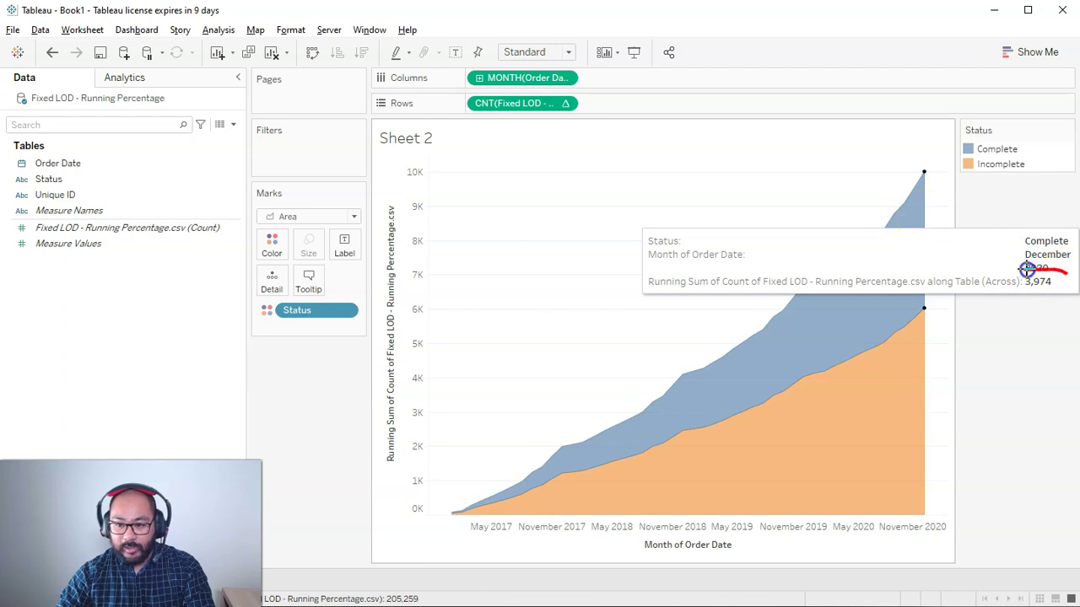
click(908, 167)
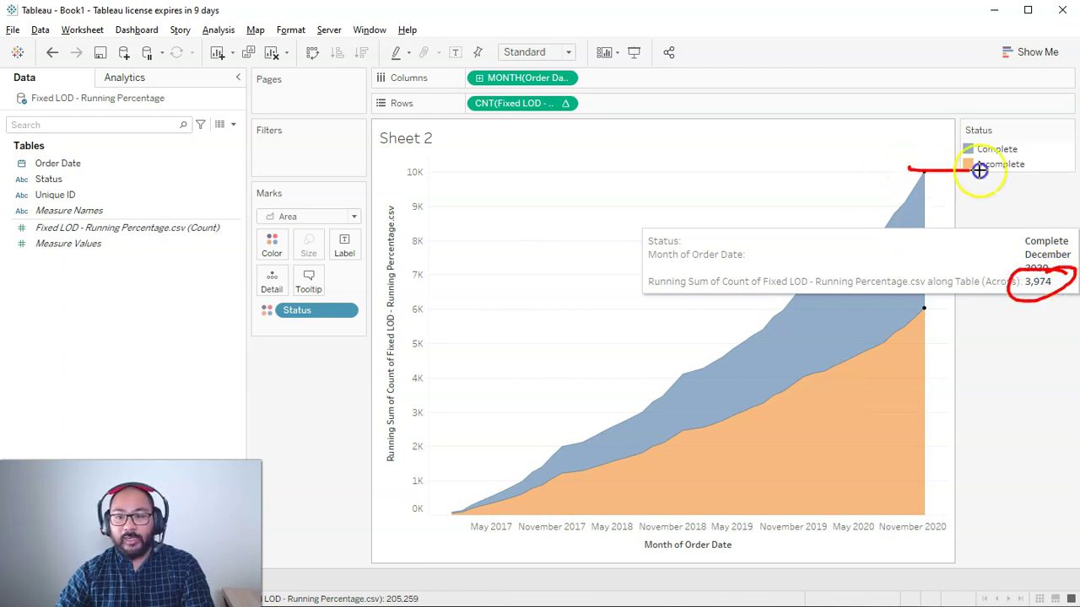
key(Escape)
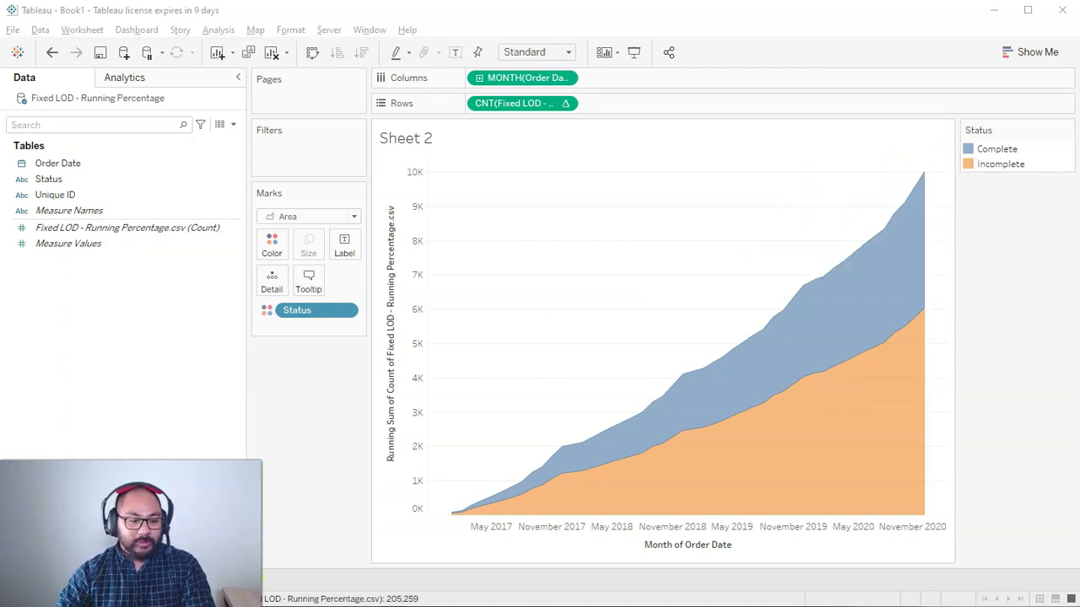
Compute Complete's share in Calculator: 3974 ÷ 10000 × 100 = 39.74.
key(alt+Tab)
click(619, 110)
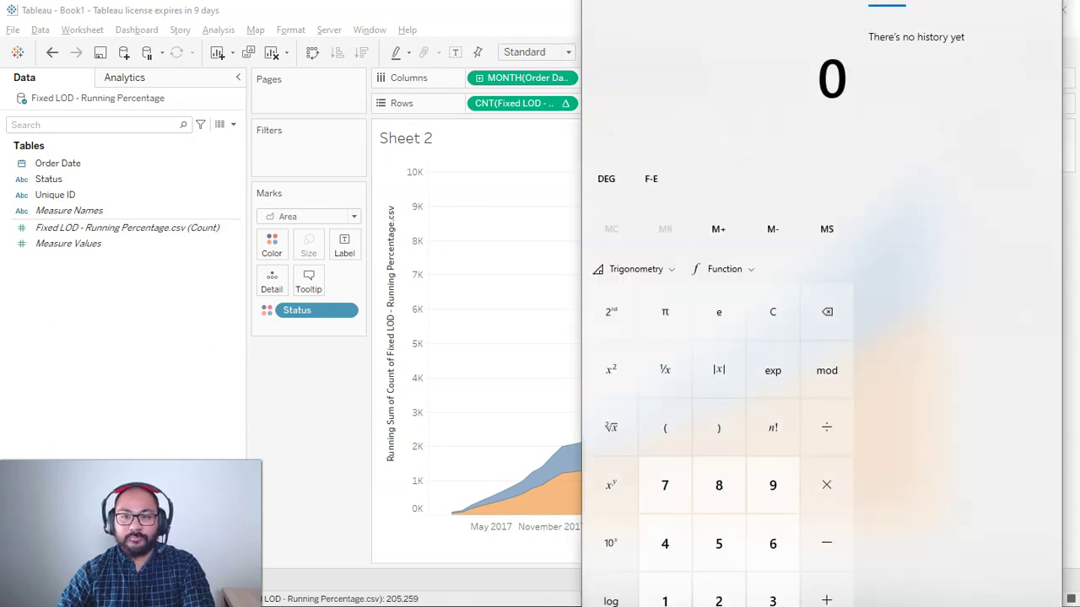
drag(582, 1, 741, 239)
drag(908, 265, 440, 112)
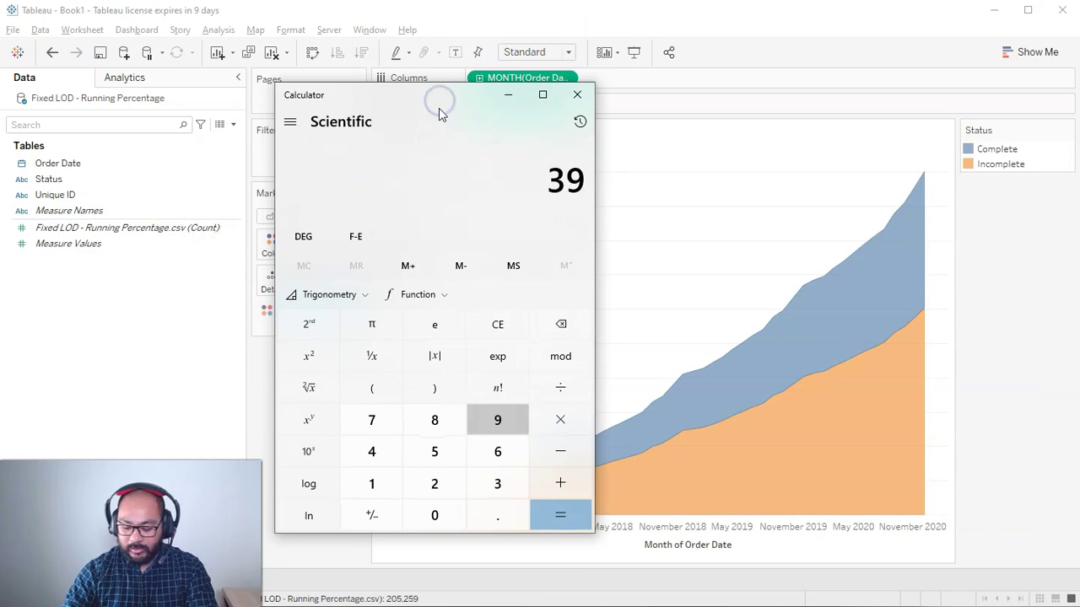
text(74/10000)
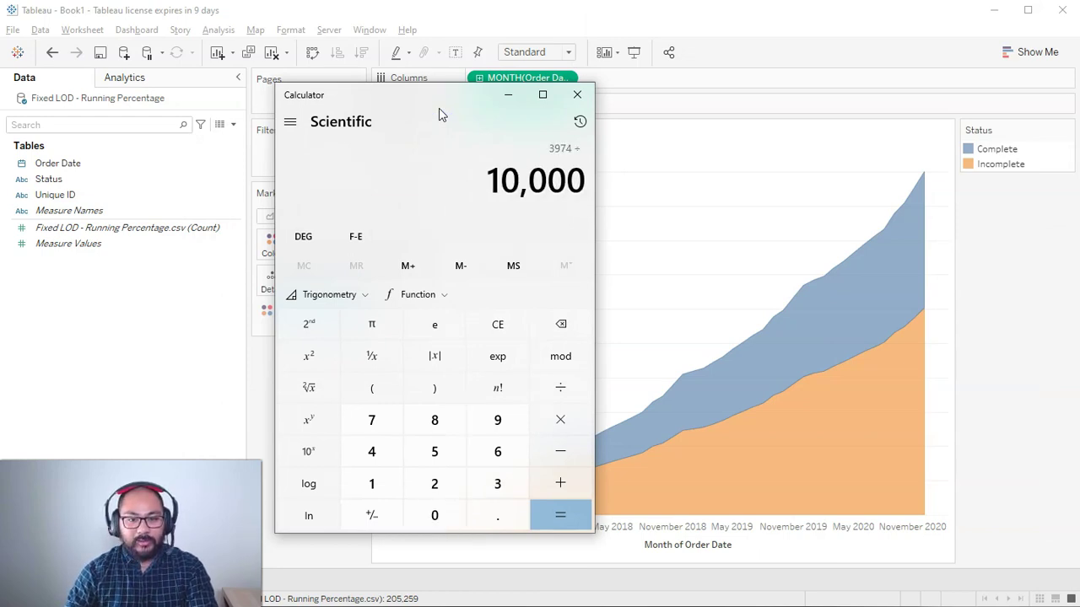
key(Return)
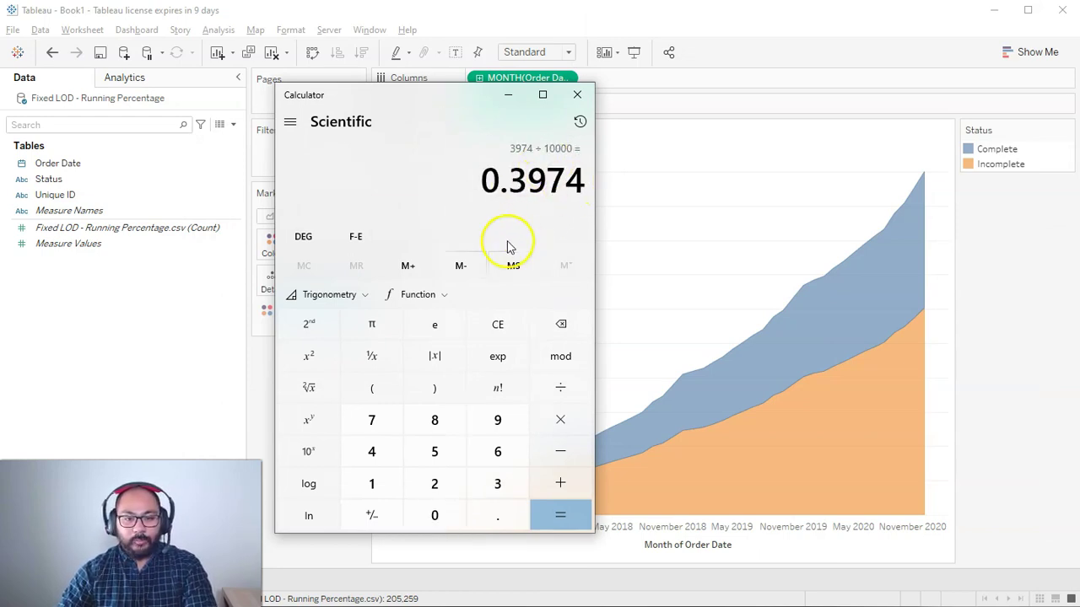
text(*10)
text(0)
key(Return)
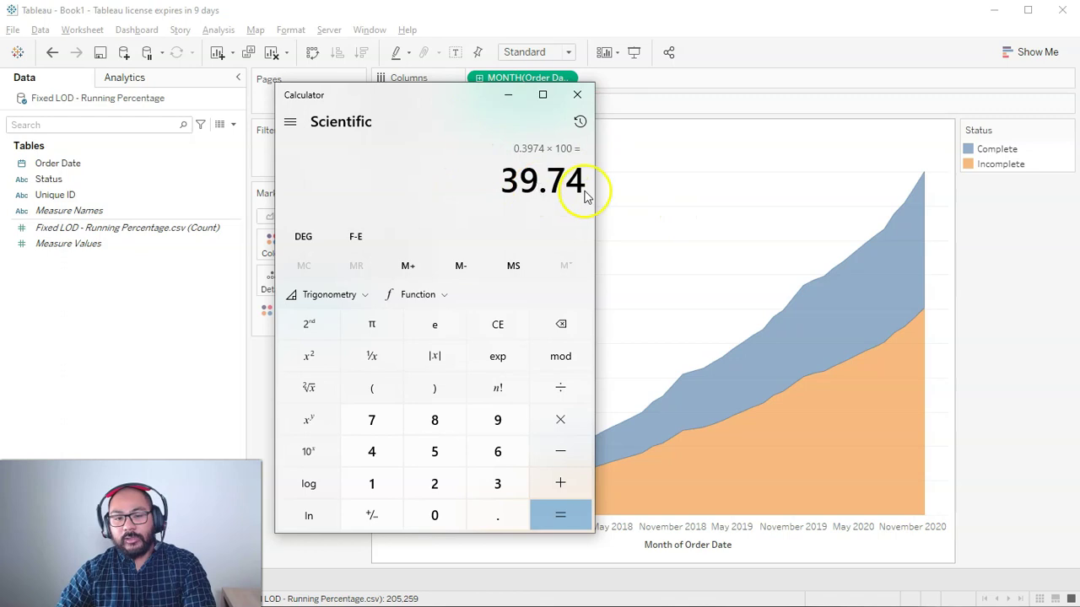
click(700, 212)
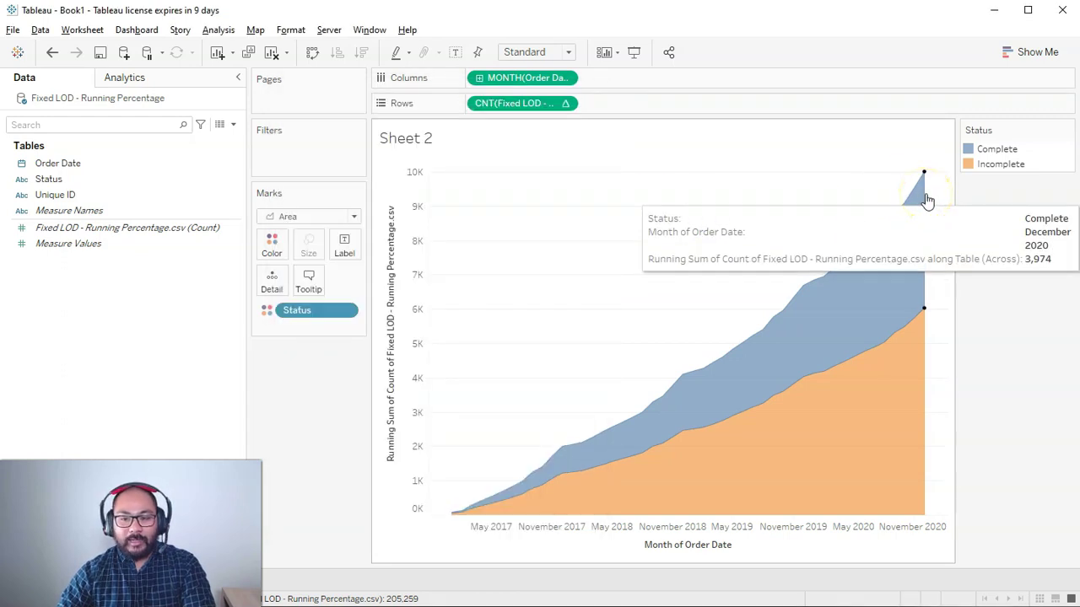
Label each month of both areas with the CNT(Fixed LOD) running count, e.g. 3,974.
click(455, 52)
mouse_move(918, 210)
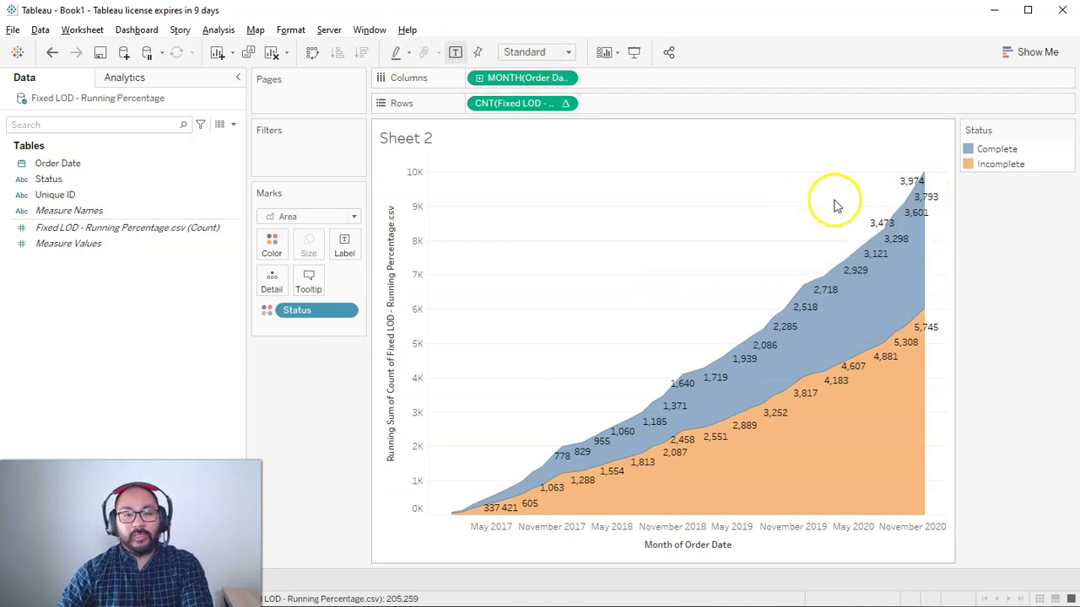
mouse_move(823, 304)
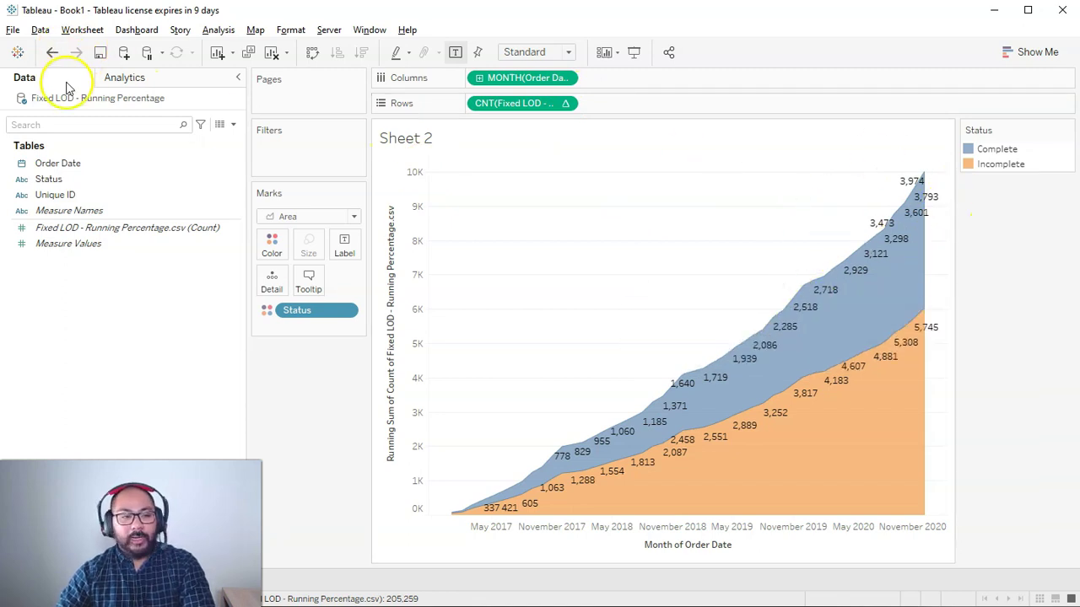
click(456, 52)
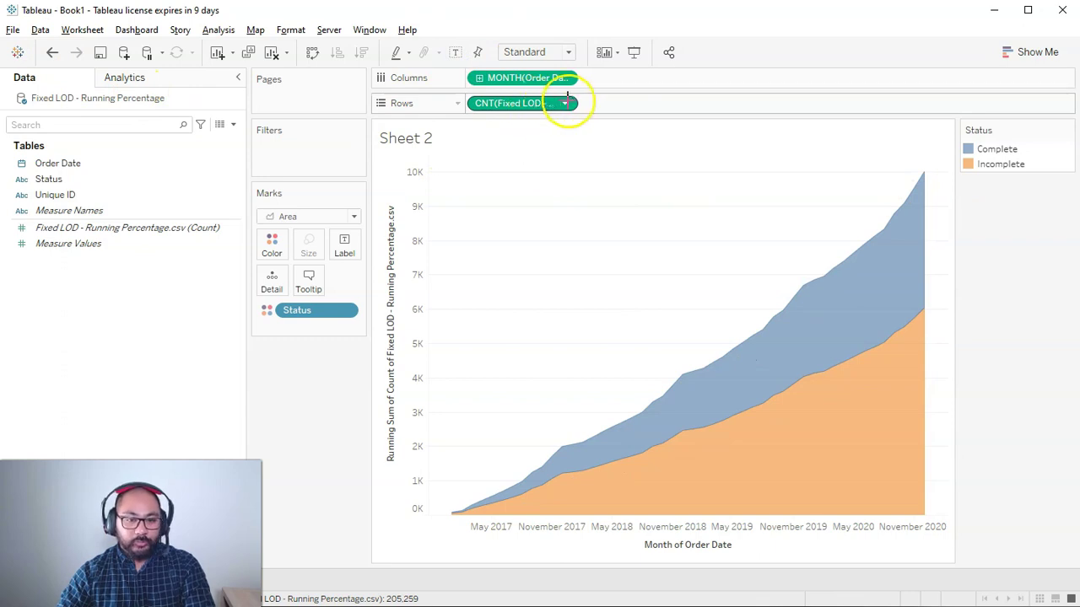
drag(507, 132, 354, 233)
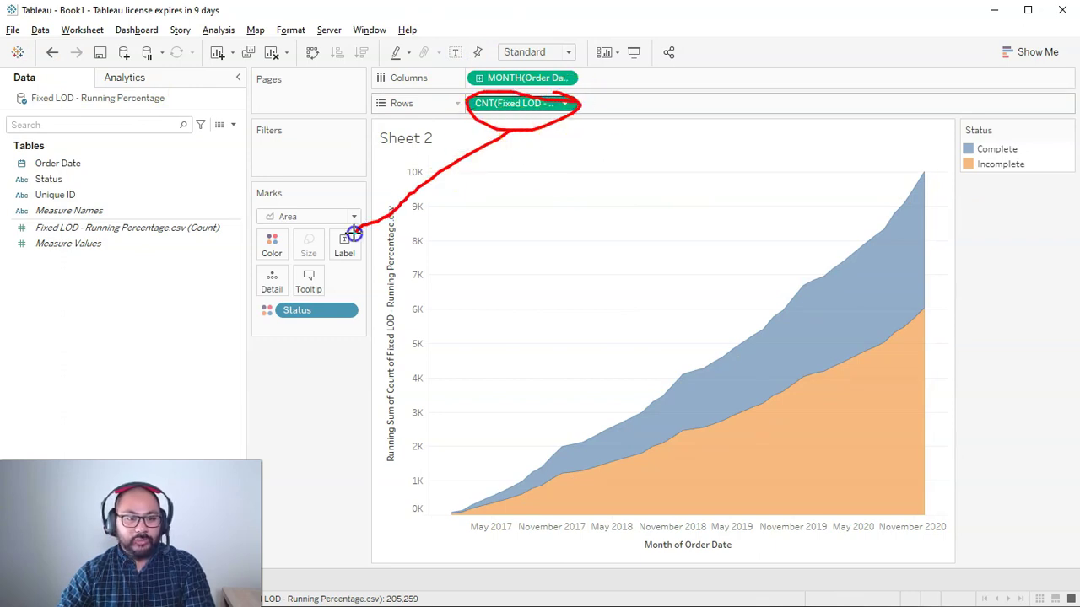
mouse_move(515, 105)
mouse_down()
mouse_move(507, 126)
mouse_move(349, 250)
mouse_up()
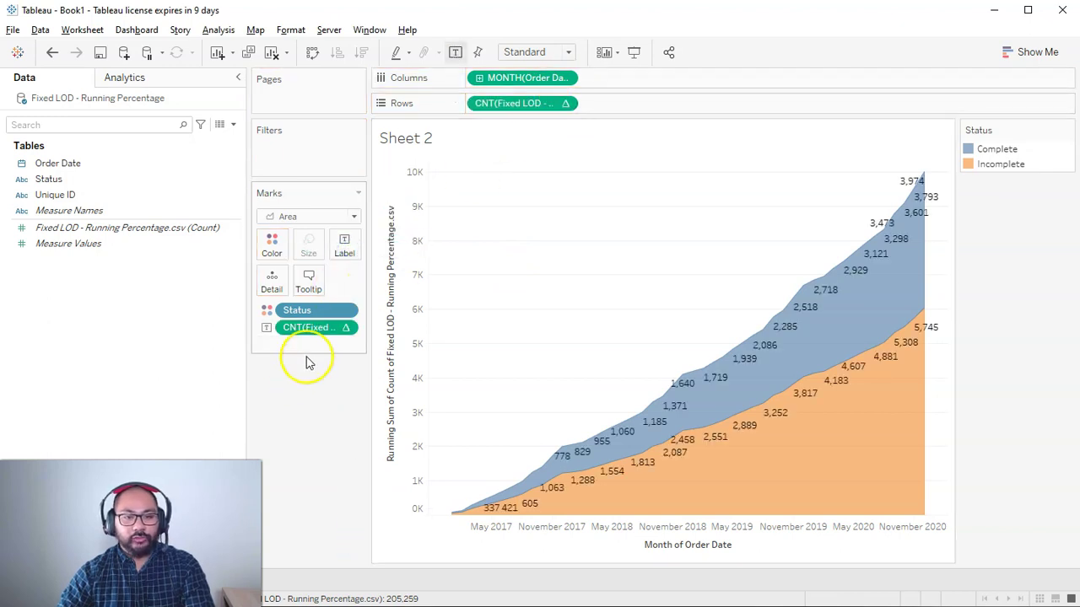
drag(368, 308, 426, 316)
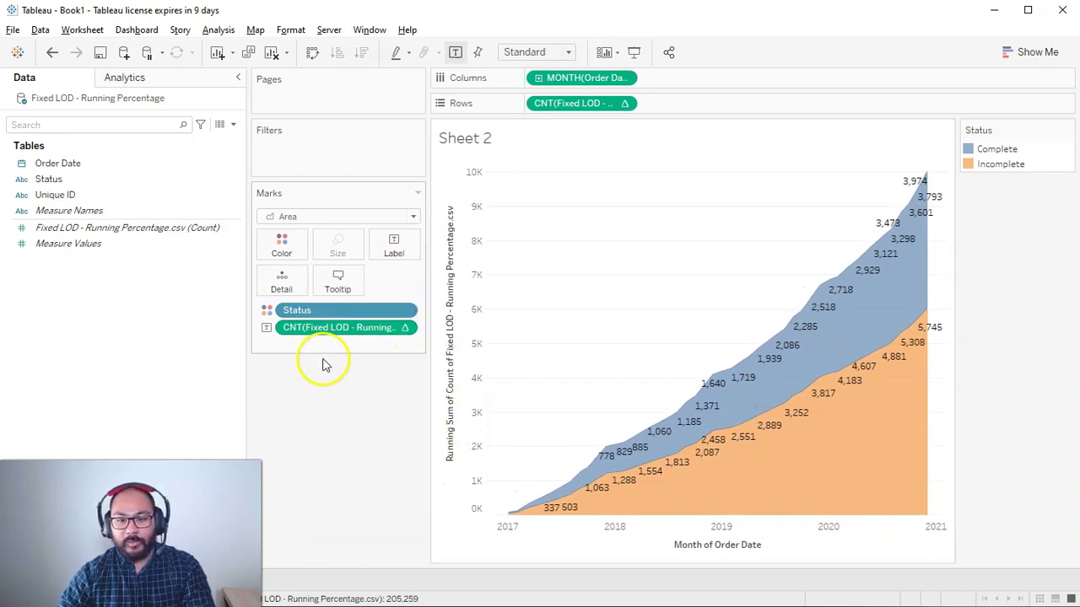
Edit the label pill in the shelf so the running count is divided by 10000.
click(343, 336)
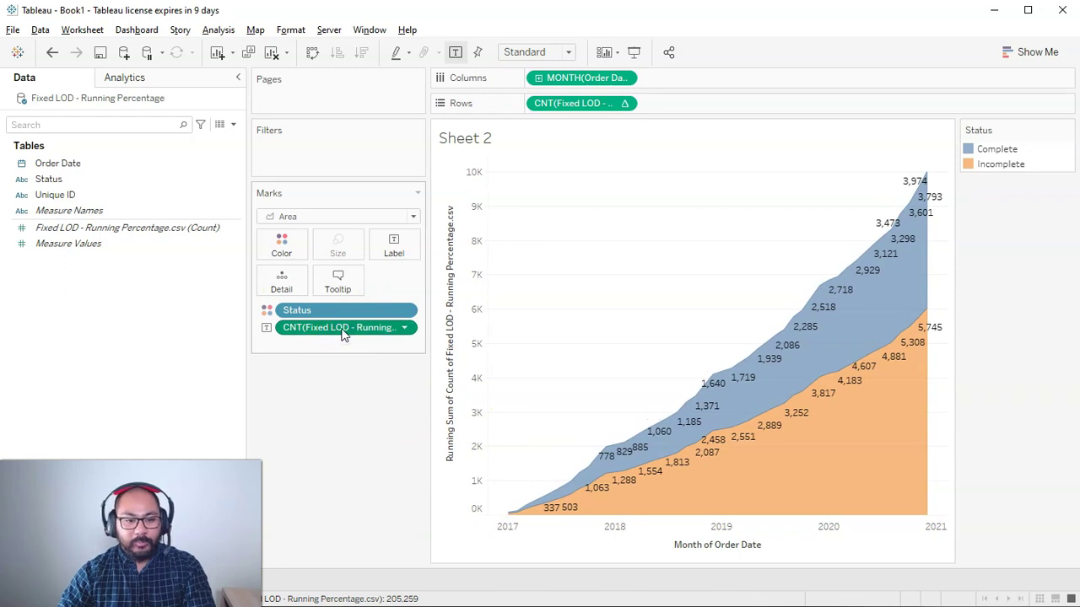
right_click(350, 332)
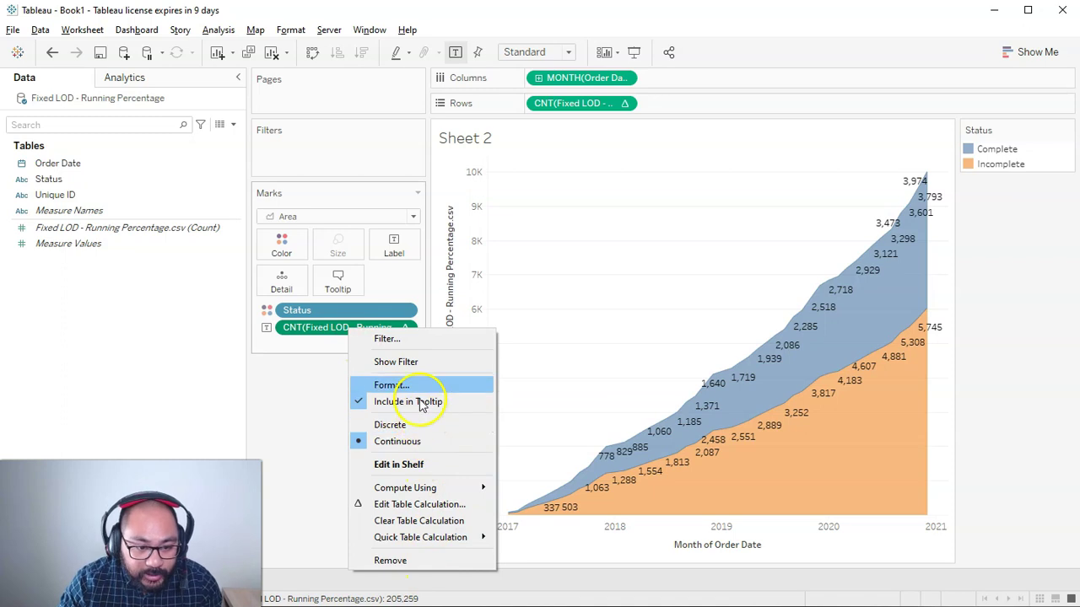
click(431, 473)
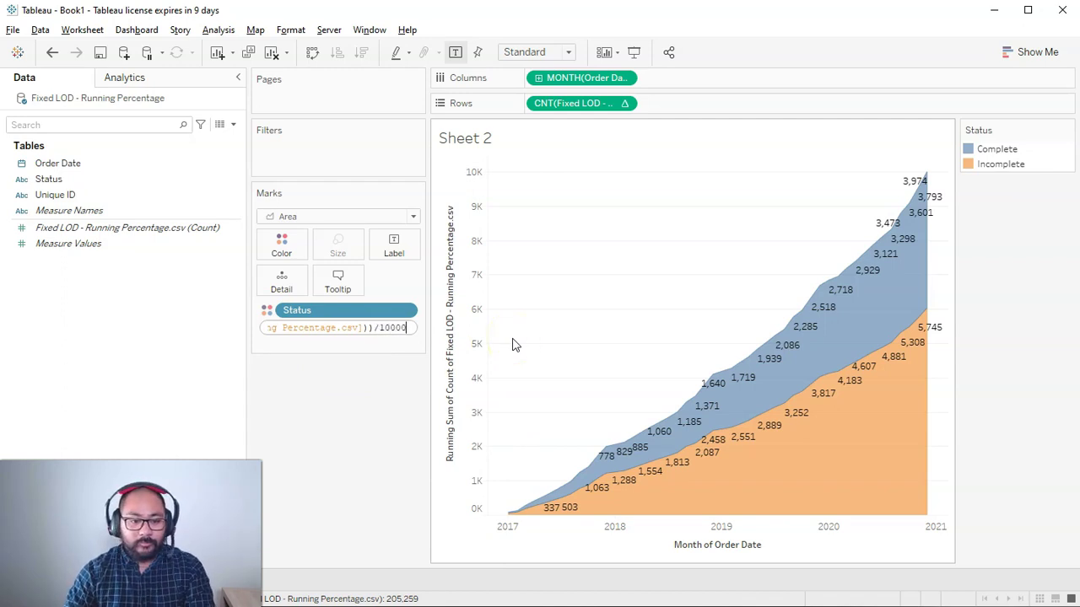
key(Return)
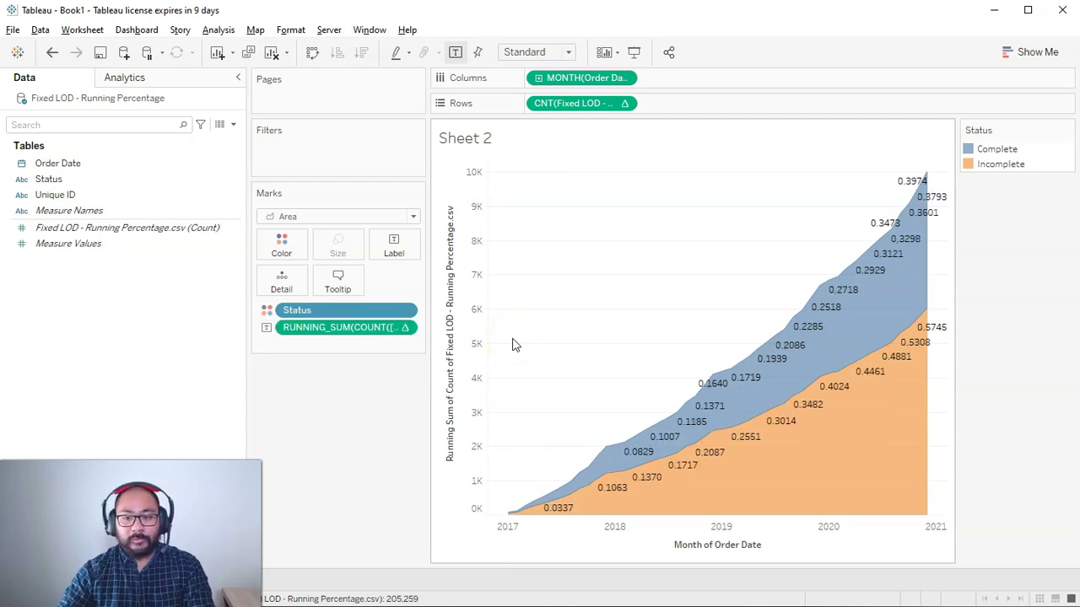
Format the label numbers as Percentage, showing 39.74% for Complete in December 2020.
right_click(313, 330)
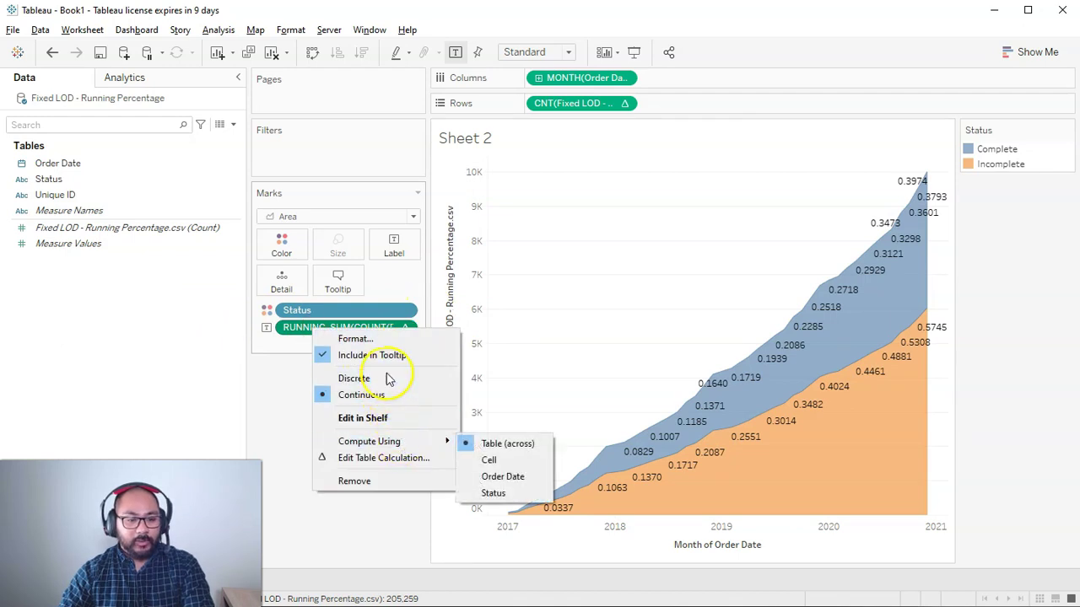
click(387, 341)
click(152, 214)
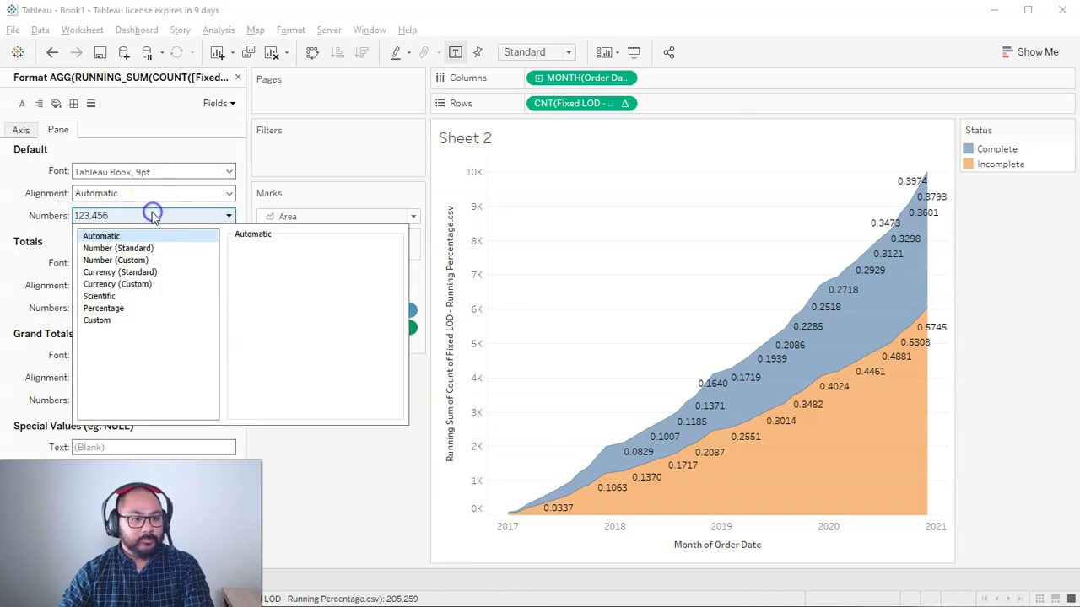
click(118, 309)
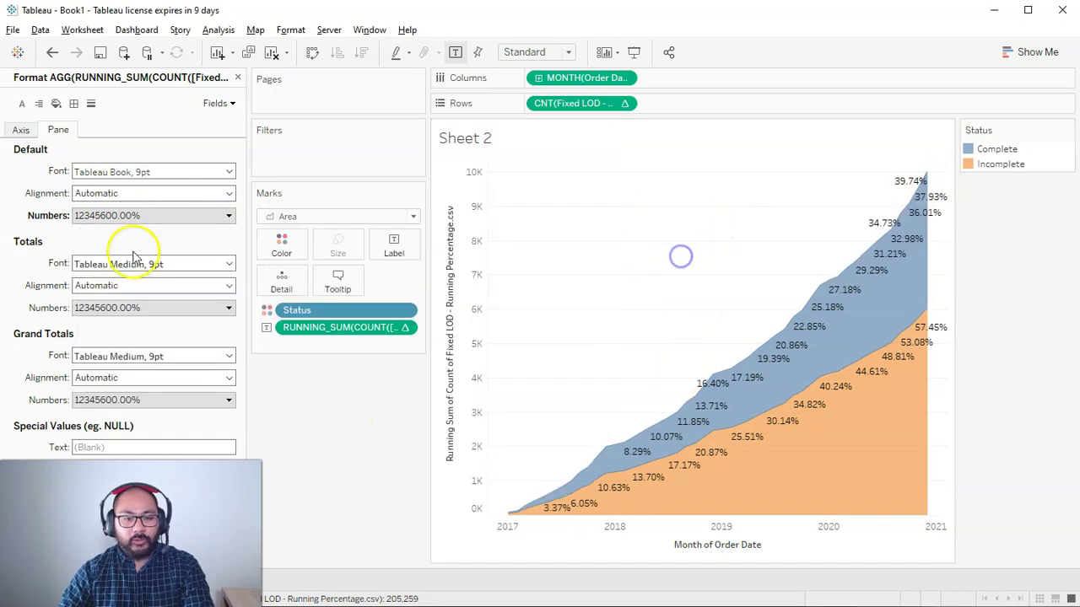
Filter Status to Complete only and label just the most recent month at 39.74%.
click(237, 77)
mouse_move(932, 243)
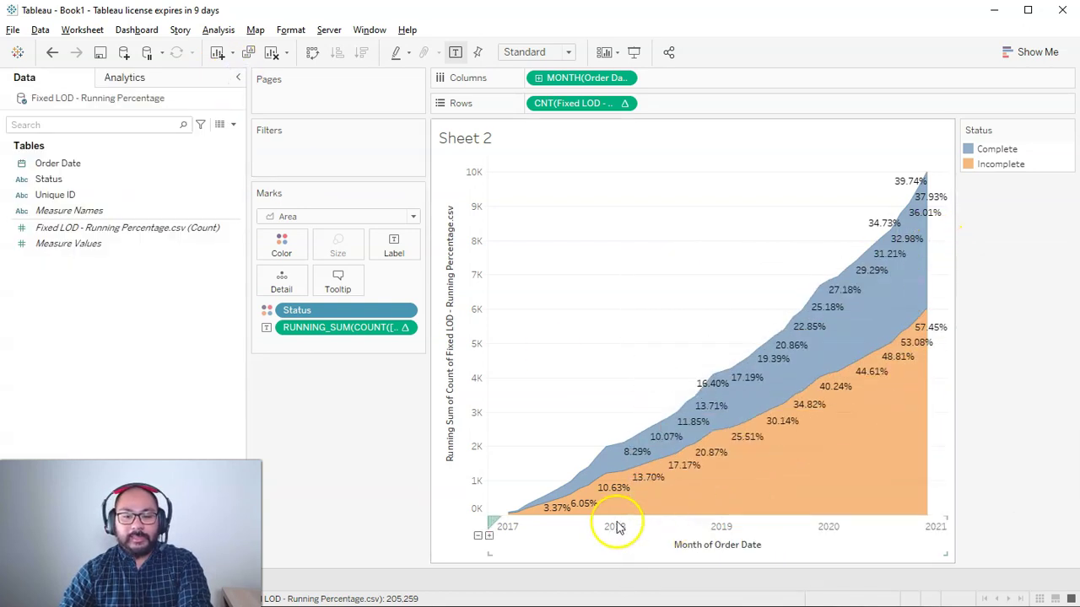
mouse_move(926, 386)
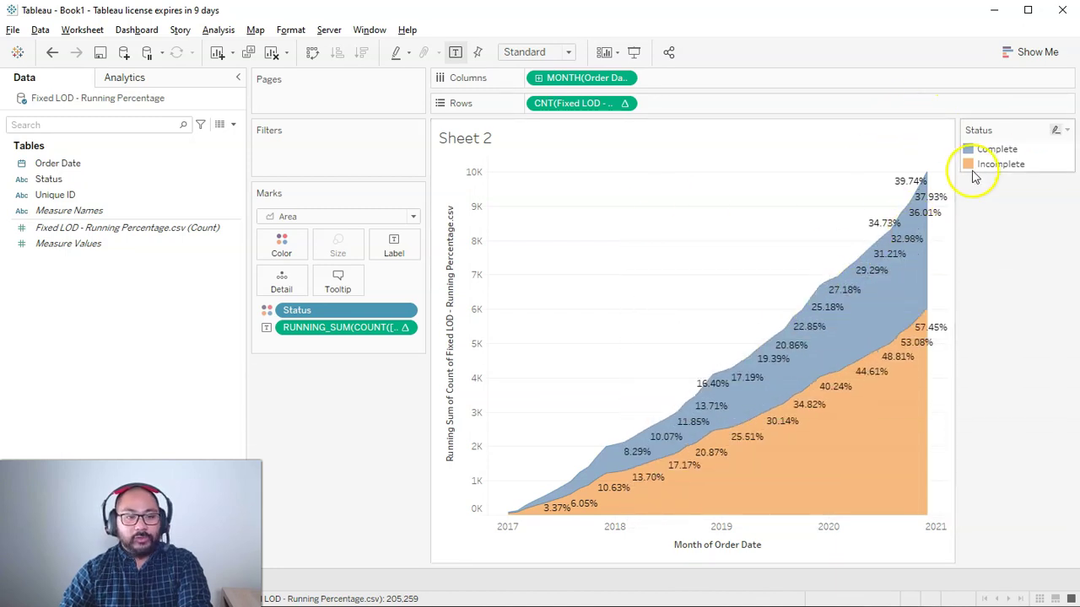
drag(49, 179, 306, 154)
click(396, 215)
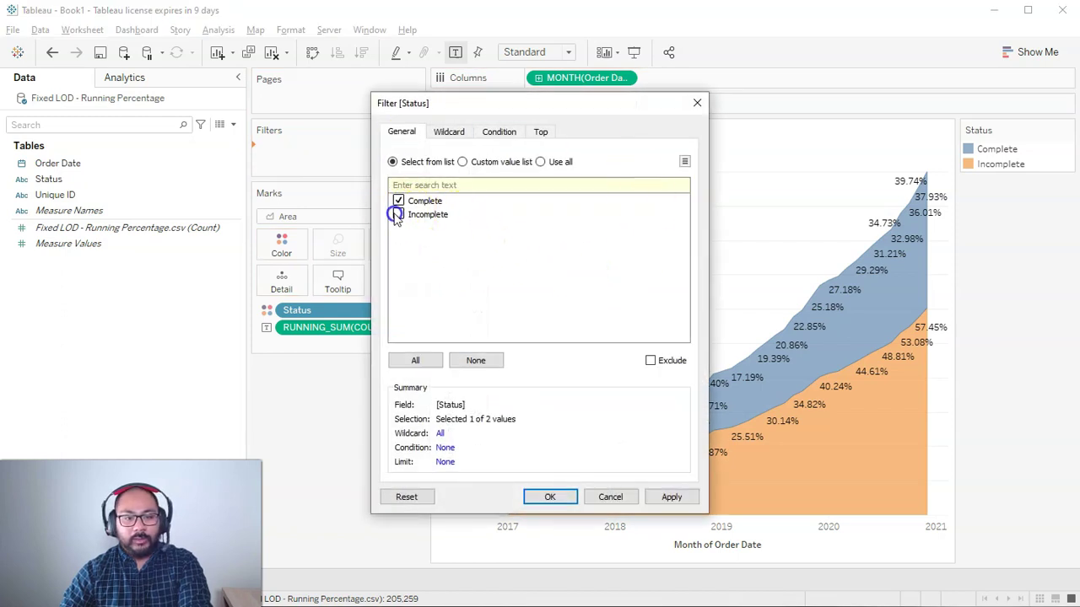
click(550, 497)
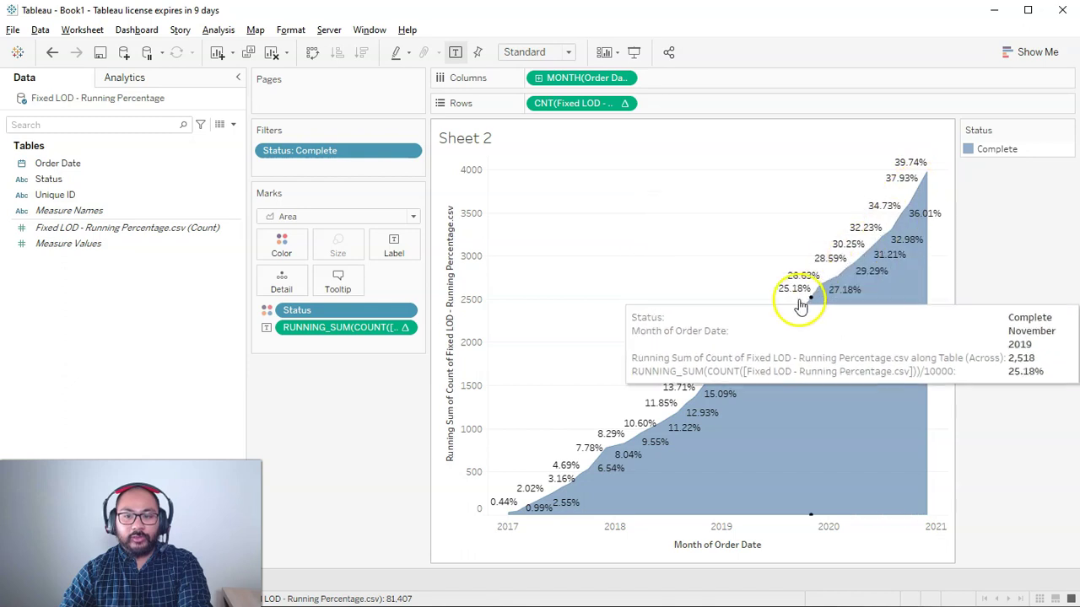
click(393, 244)
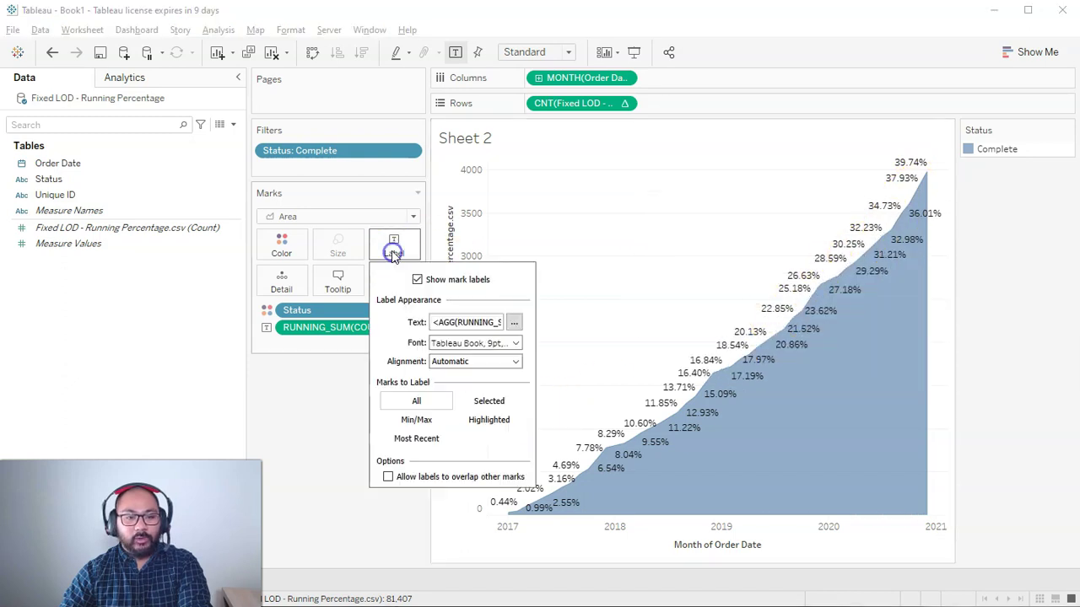
click(416, 439)
click(752, 257)
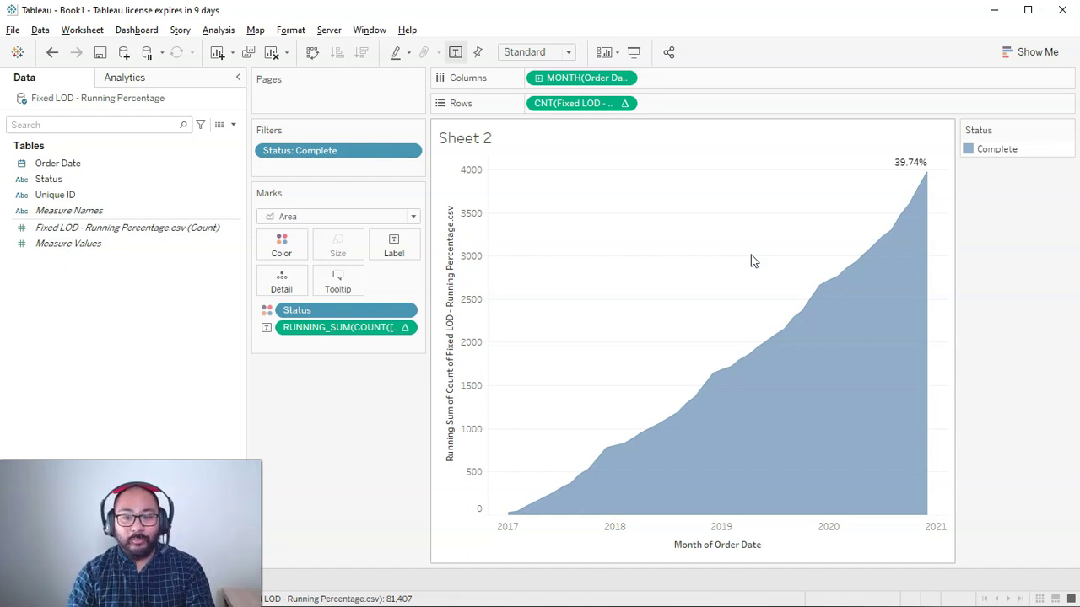
Review the RUNNING_SUM label's /10000 formula, then remove that label pill from the Marks card.
click(391, 312)
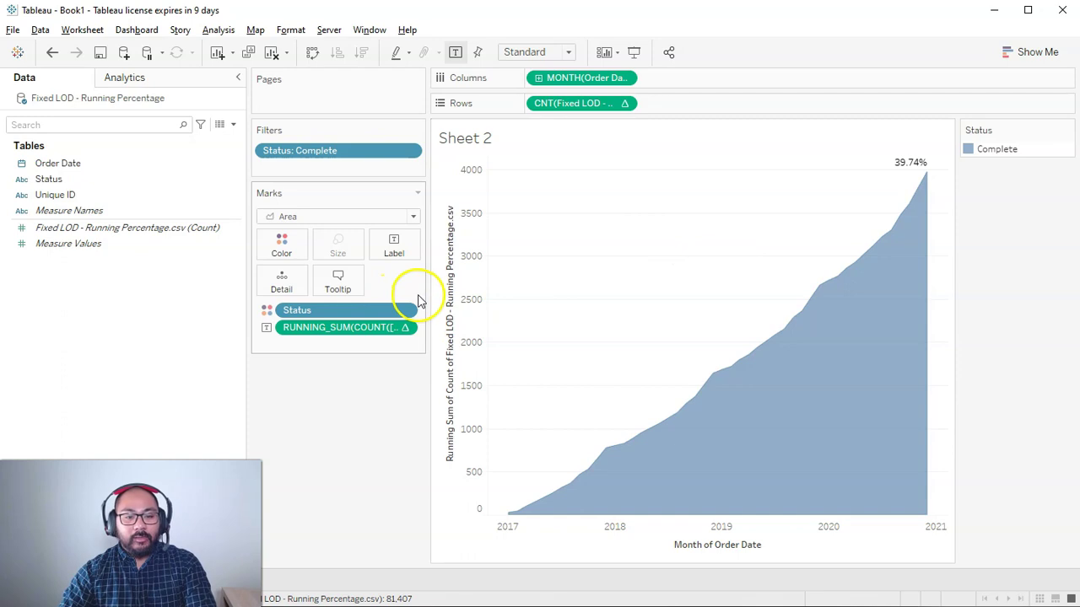
drag(426, 299, 476, 299)
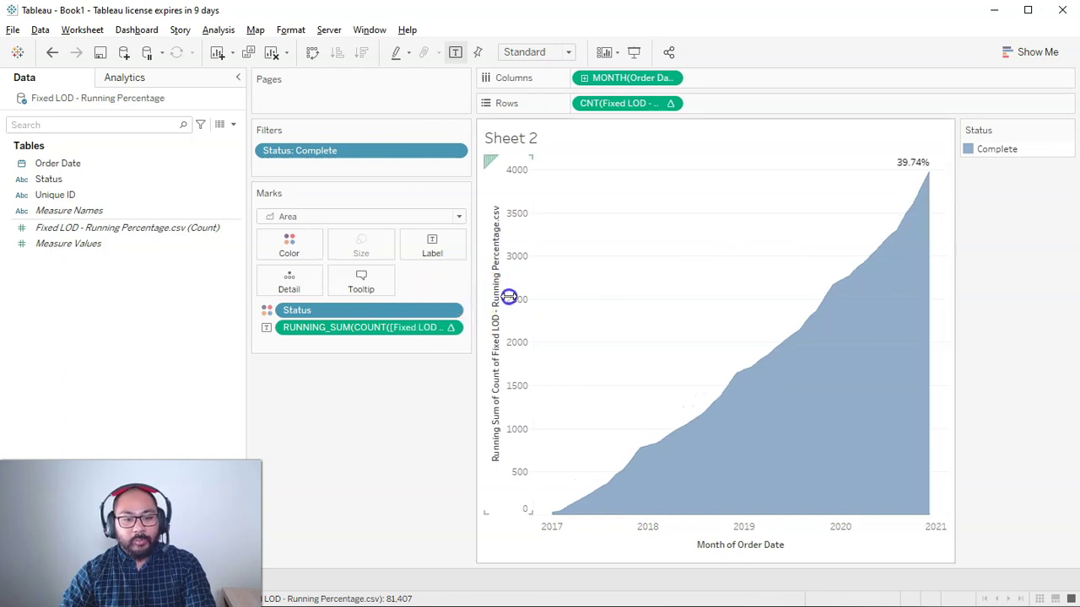
double_click(429, 328)
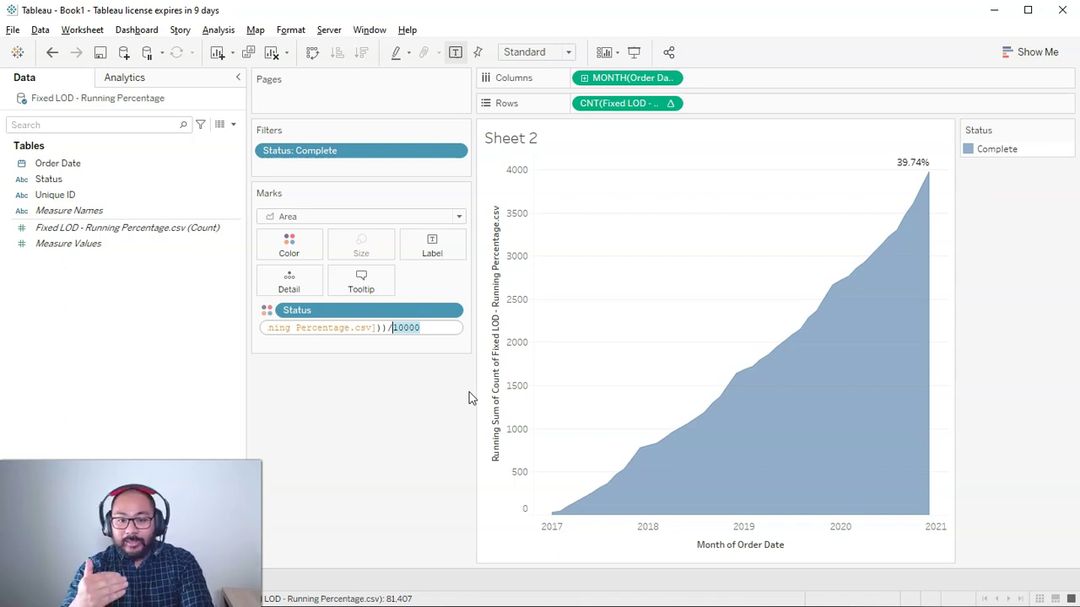
click(428, 325)
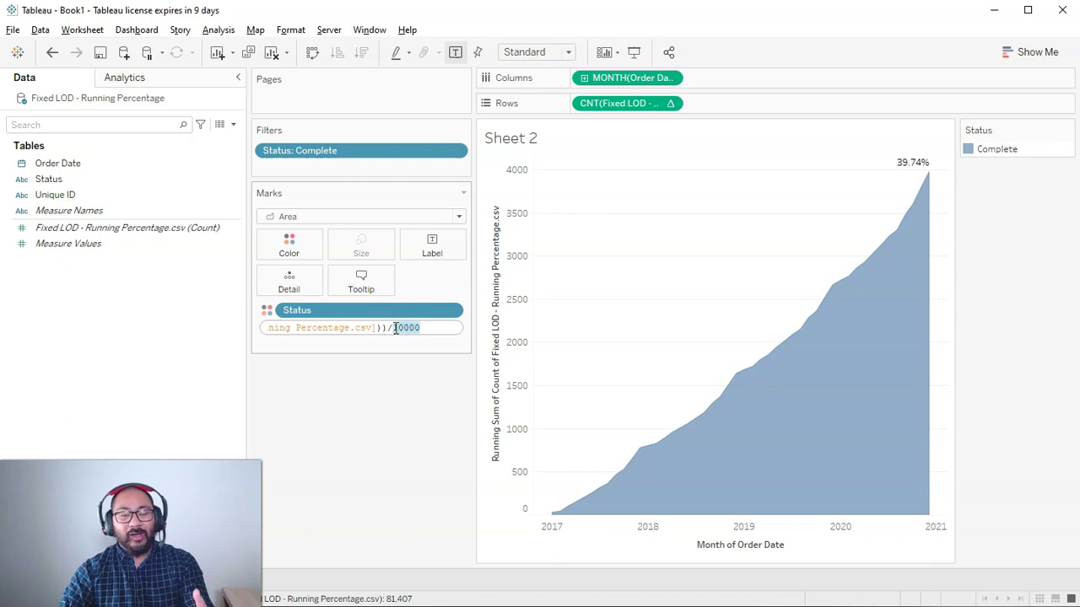
drag(435, 371, 430, 405)
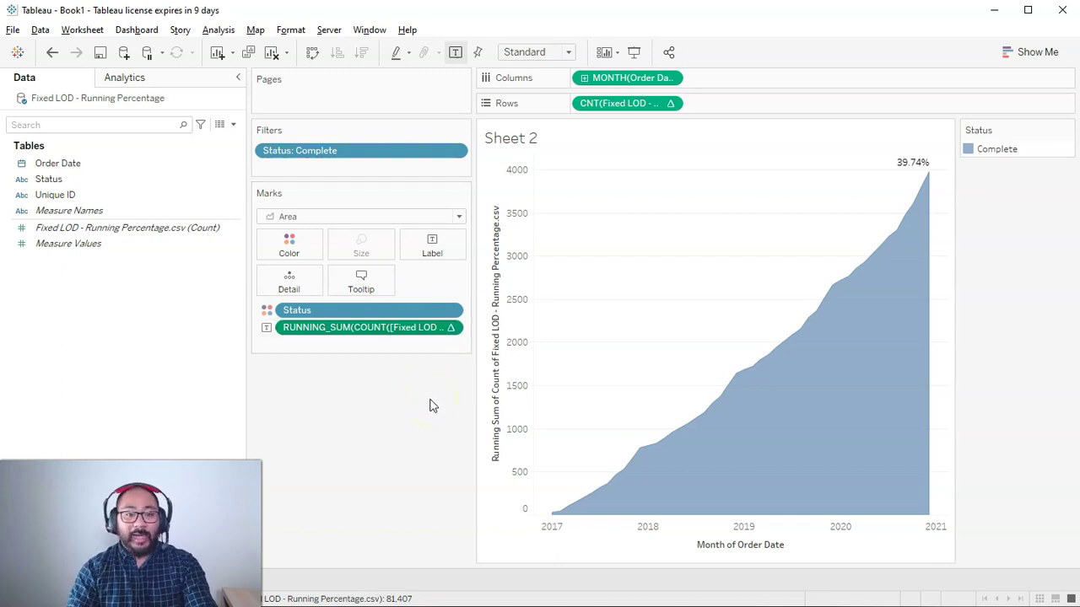
double_click(395, 328)
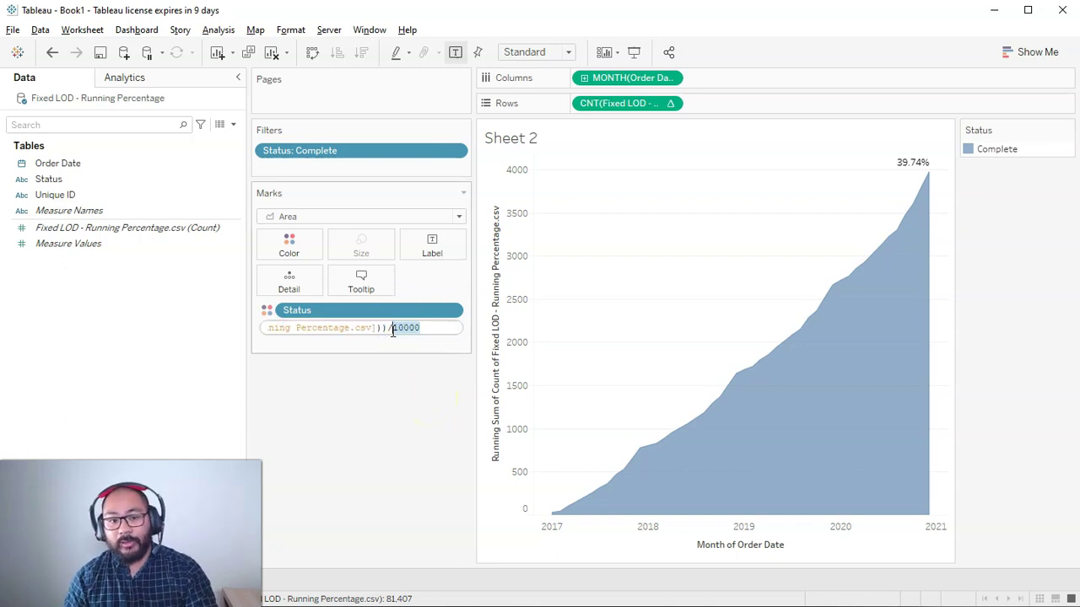
click(394, 337)
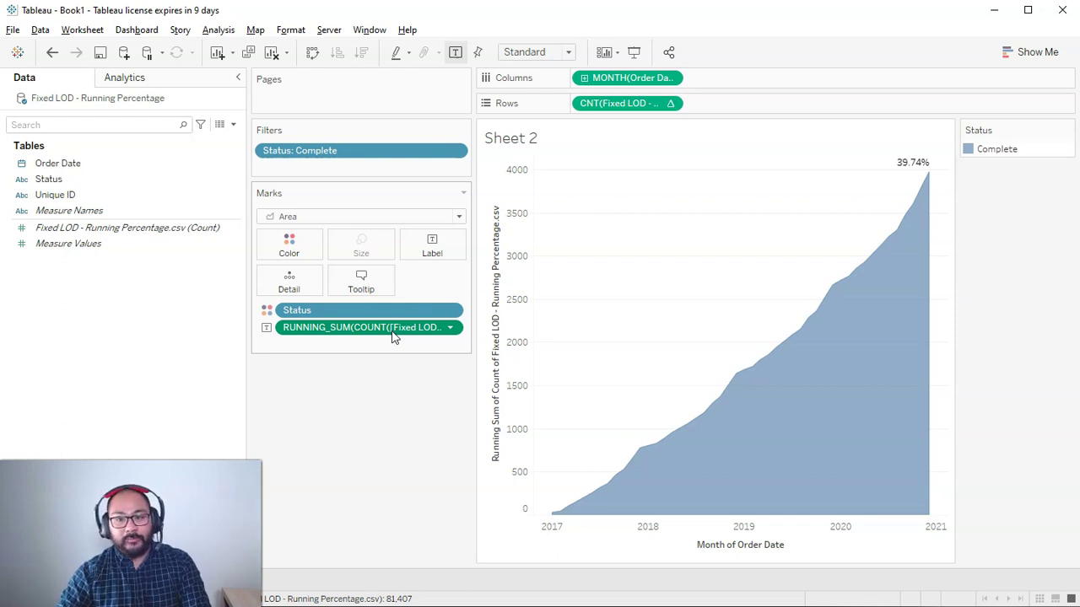
click(482, 305)
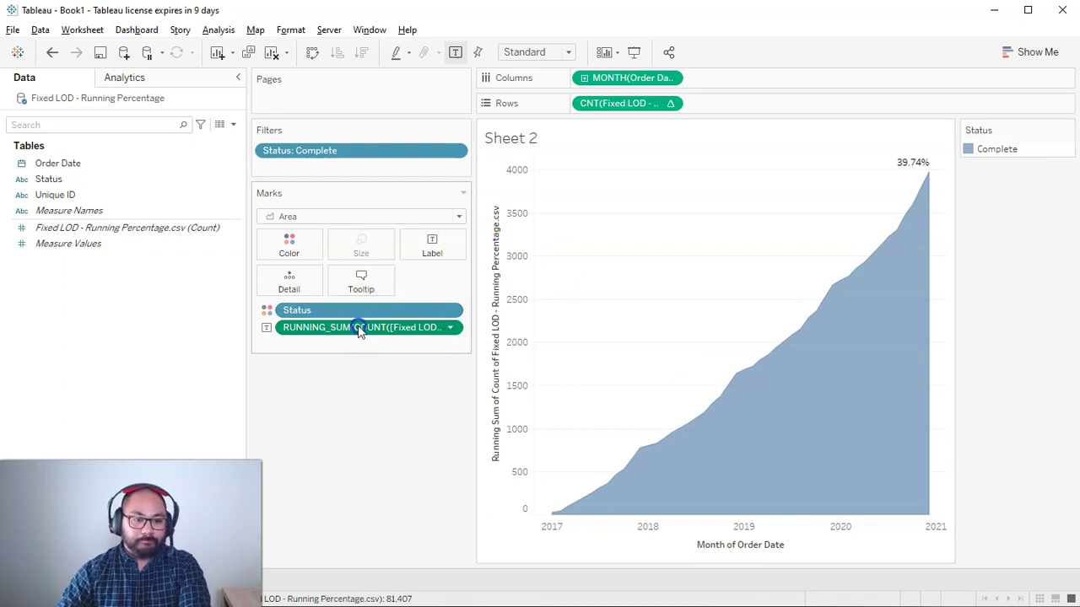
drag(359, 329, 381, 427)
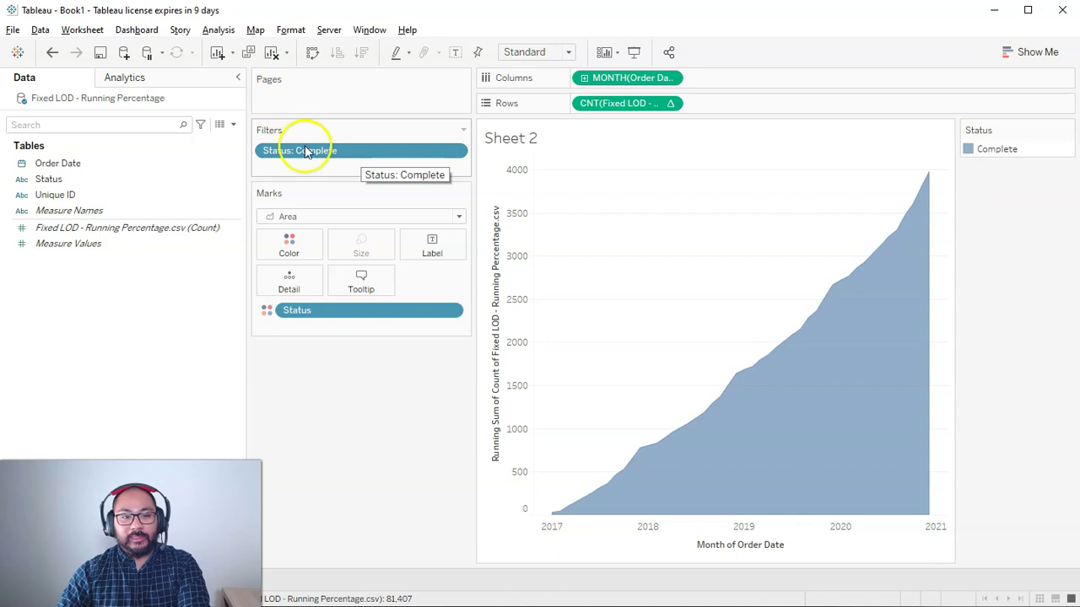
Remove the Status: Complete filter, widen the view, and place the Status legend under Marks.
drag(380, 143, 184, 360)
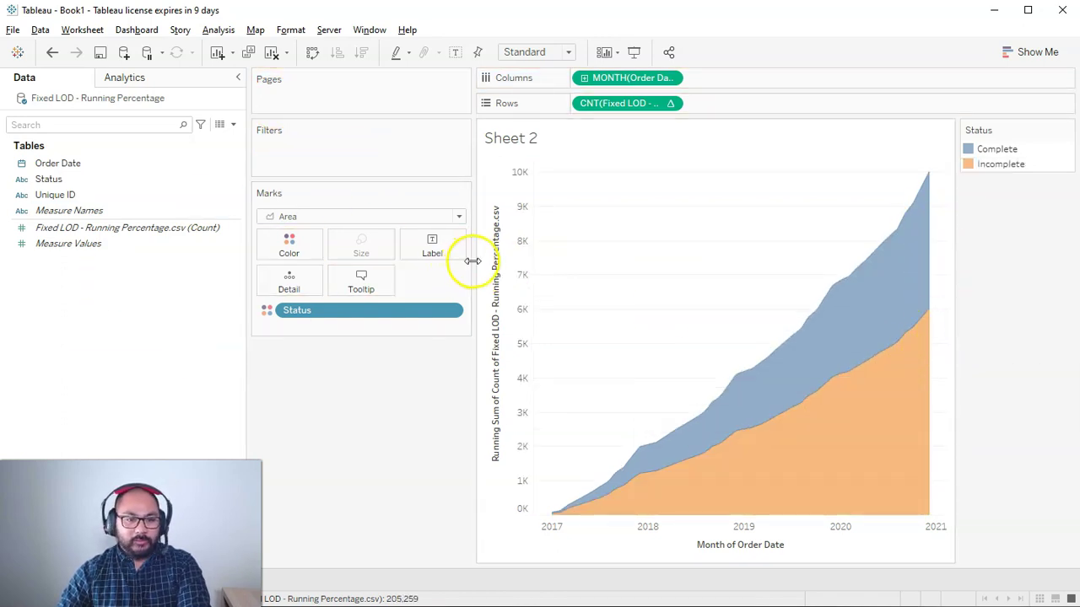
drag(472, 259, 390, 265)
drag(1040, 129, 379, 371)
double_click(547, 103)
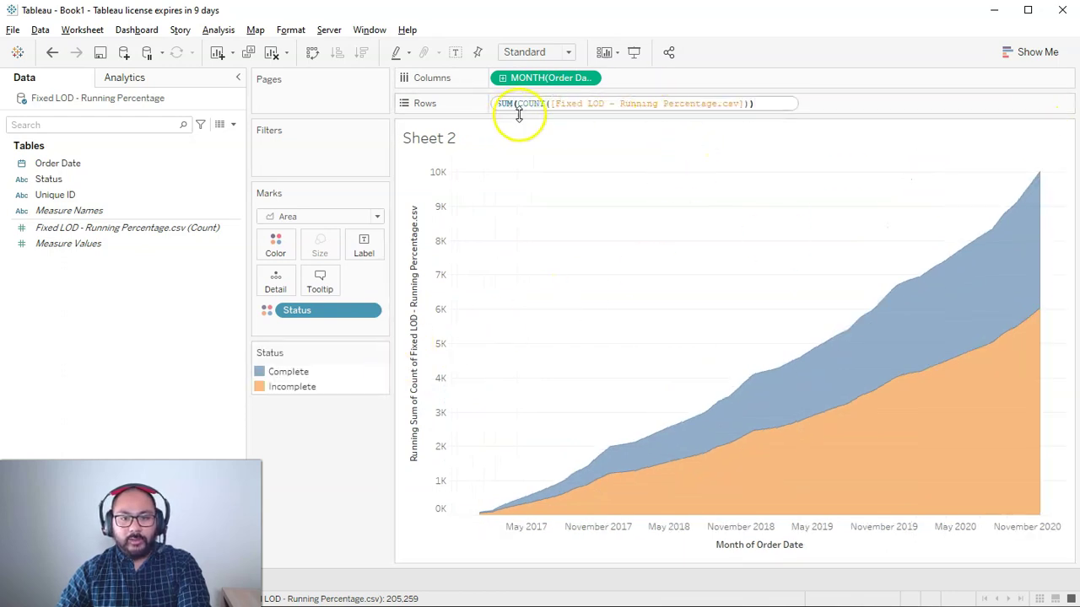
key(Escape)
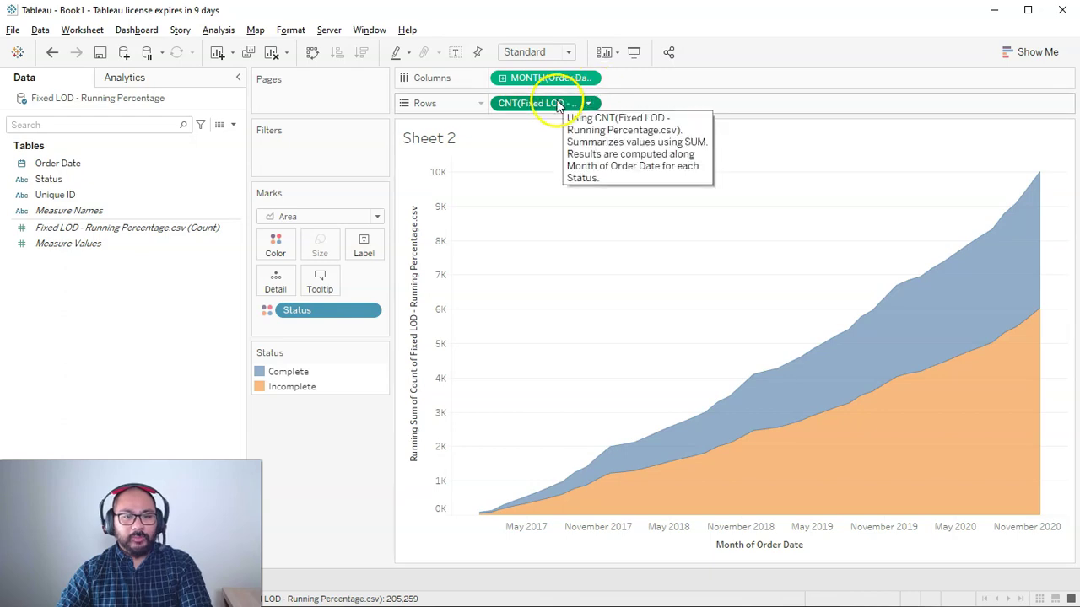
Copy the running count onto Label, clear its running sum, and show it as Percent of Total.
drag(561, 103, 368, 246)
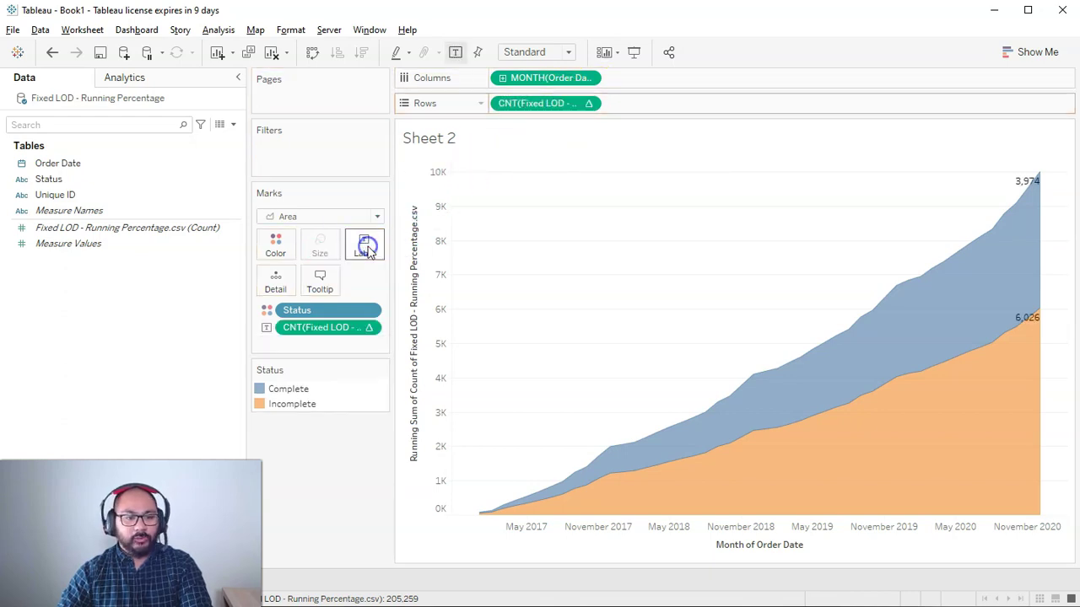
right_click(321, 327)
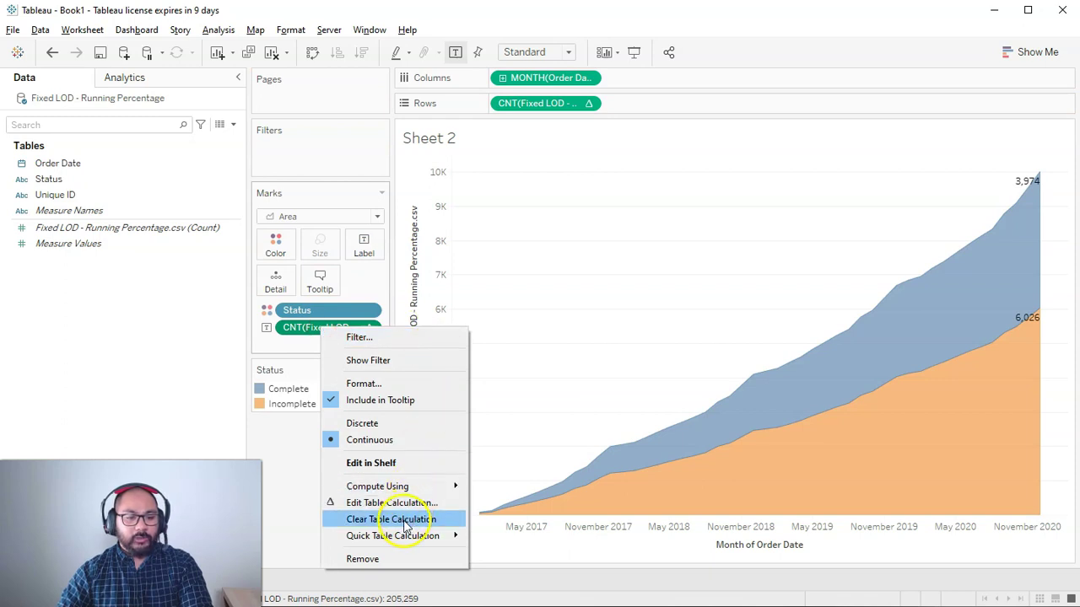
click(406, 519)
right_click(330, 332)
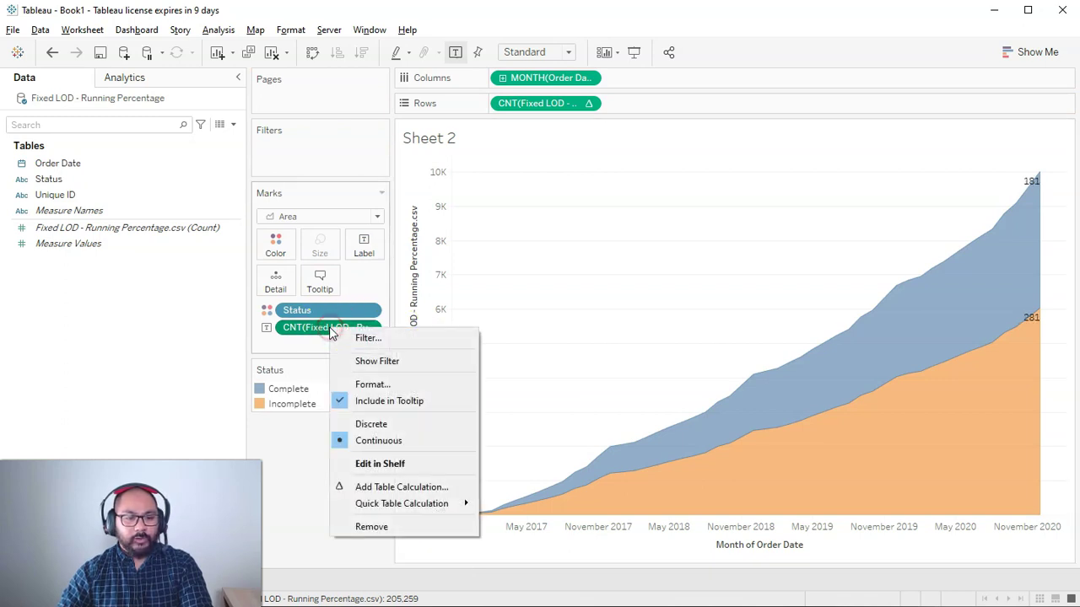
mouse_move(422, 504)
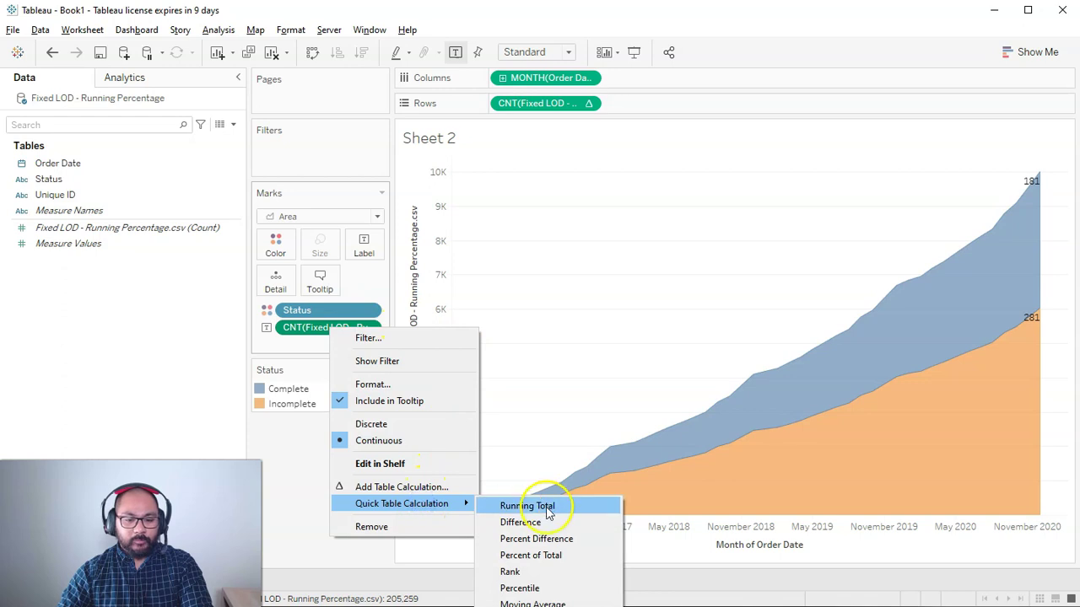
click(562, 558)
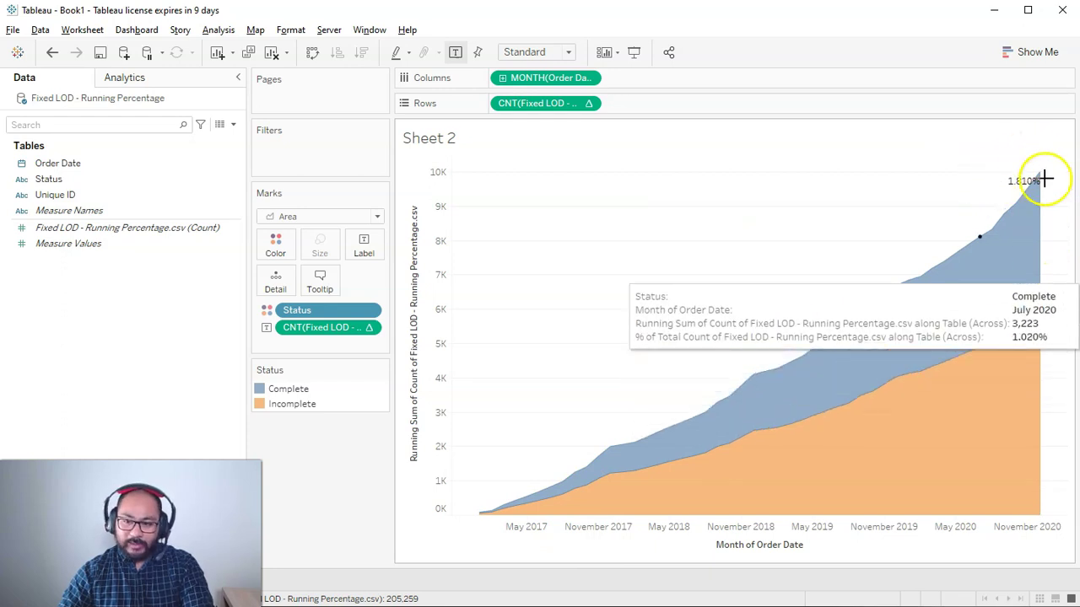
Compute the percent-of-total labels along Status, giving 39.18% Complete and 60.82% Incomplete.
mouse_move(1042, 157)
mouse_down()
mouse_move(1029, 545)
mouse_move(1059, 159)
mouse_up()
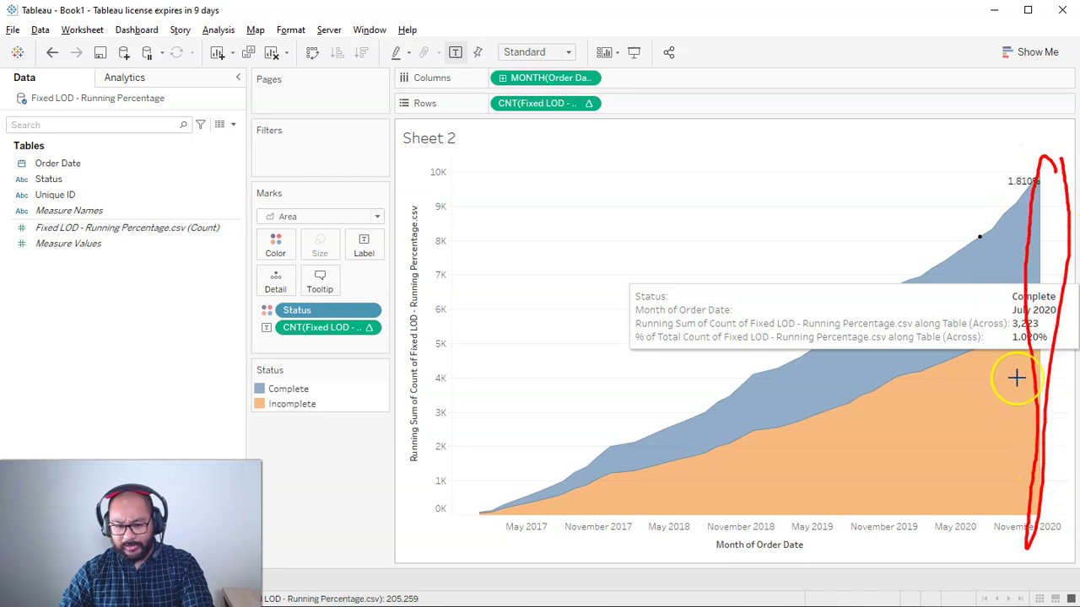
mouse_move(1055, 162)
mouse_down()
mouse_move(354, 265)
mouse_move(983, 253)
mouse_move(993, 188)
mouse_up()
key(Escape)
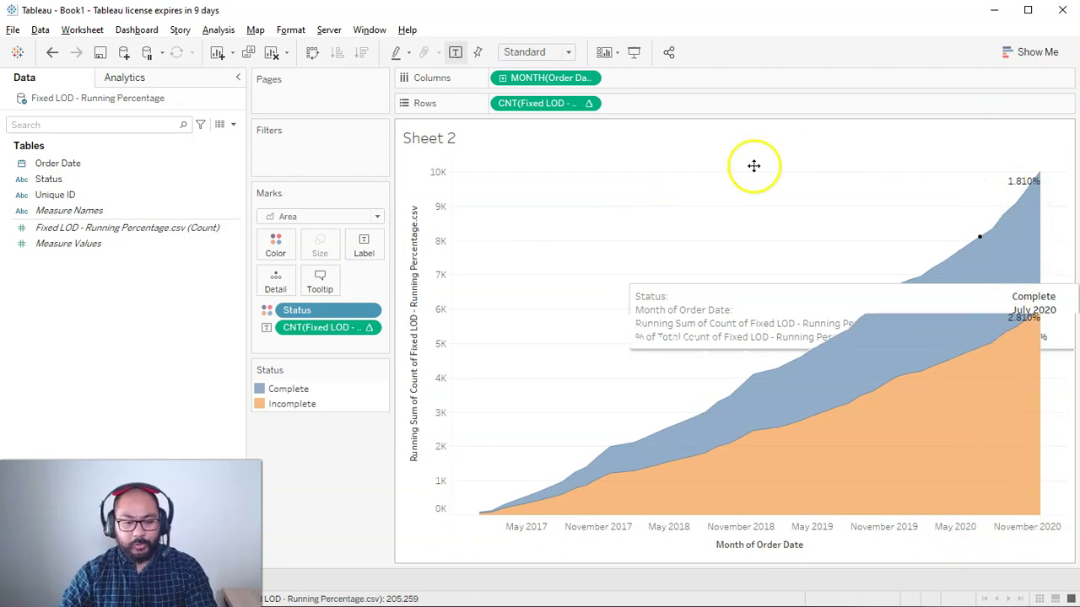
right_click(323, 331)
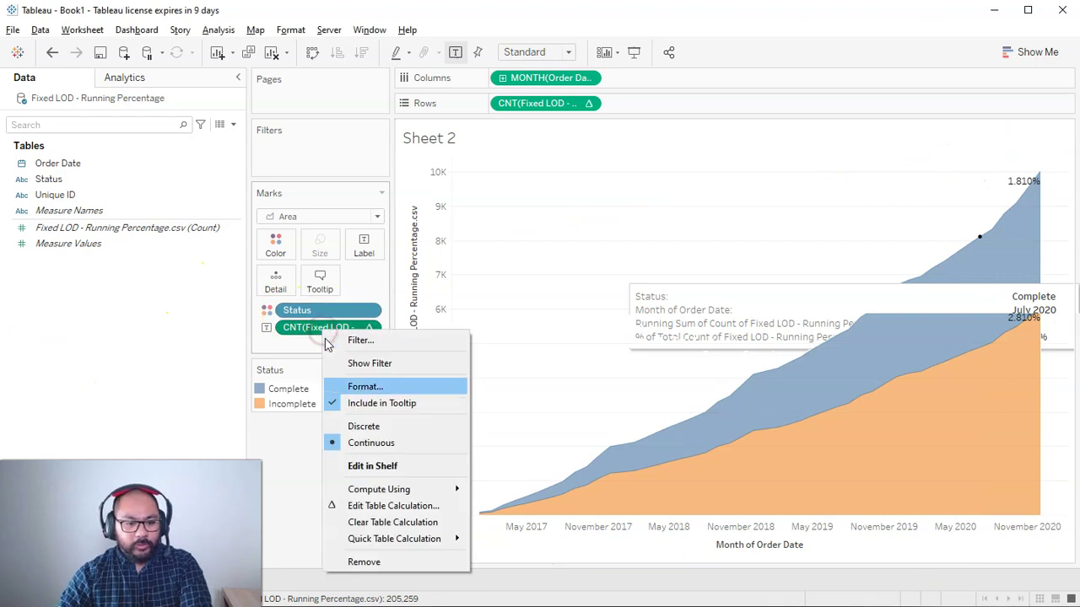
mouse_move(426, 491)
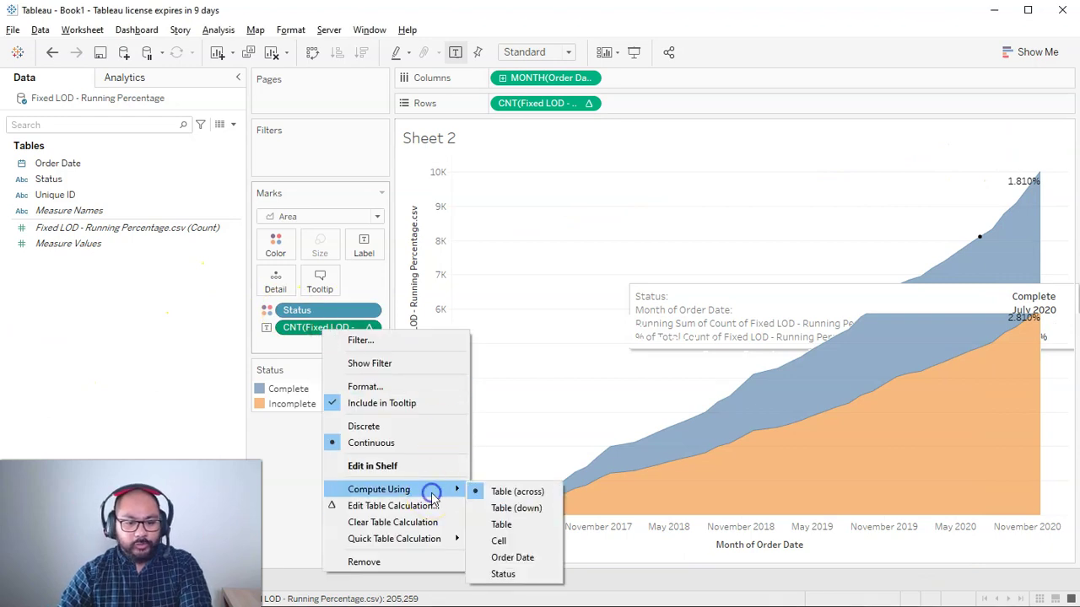
click(523, 574)
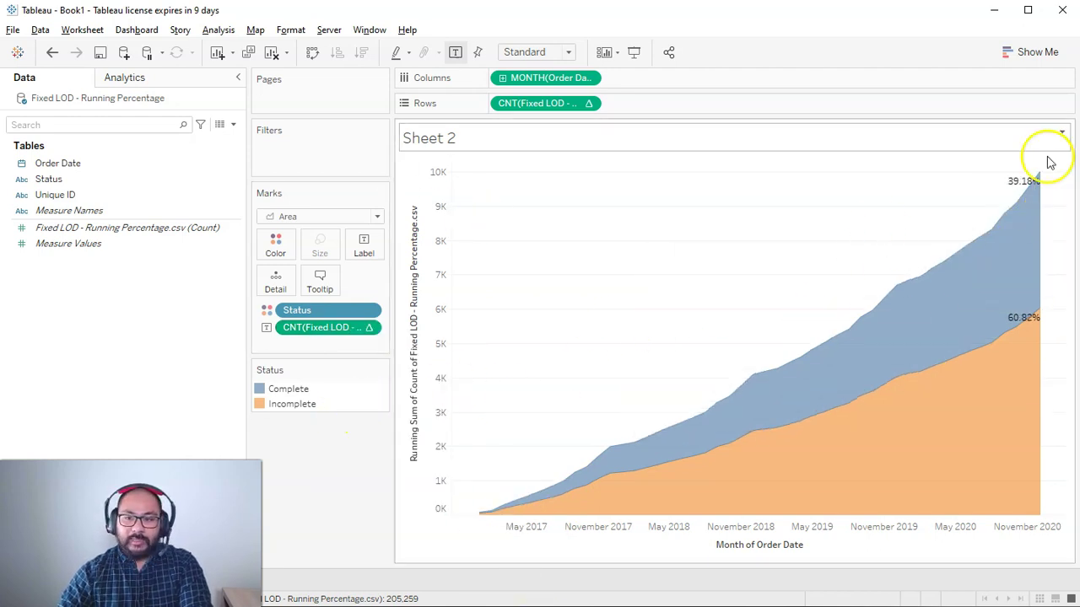
Bring up Calculator's 0.3974 × 100 = 39.74 result and mark it against the chart's 39.18% label.
mouse_move(1032, 359)
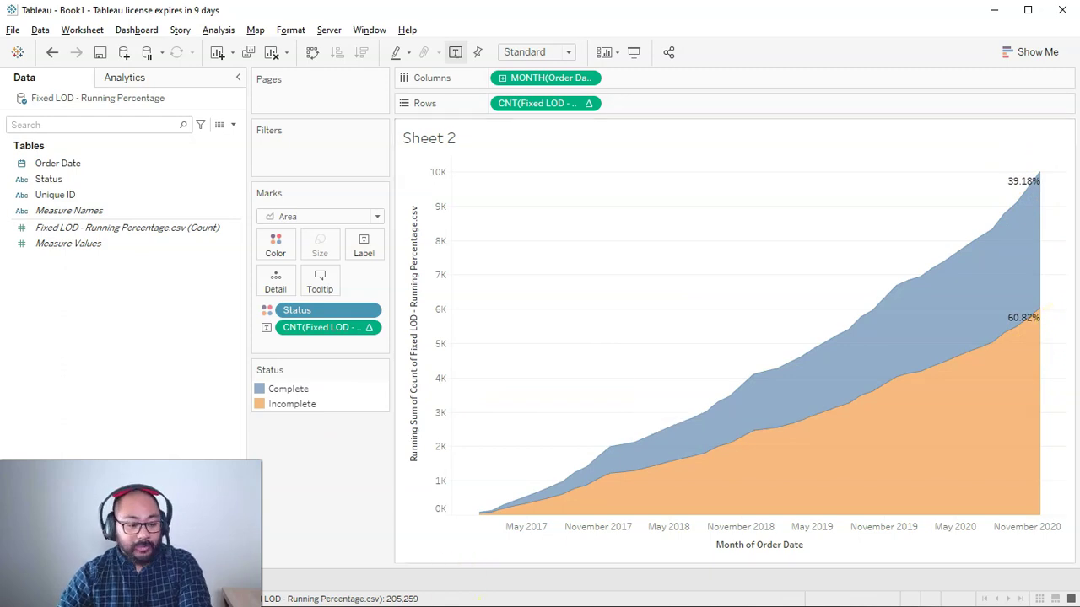
key(alt+Tab)
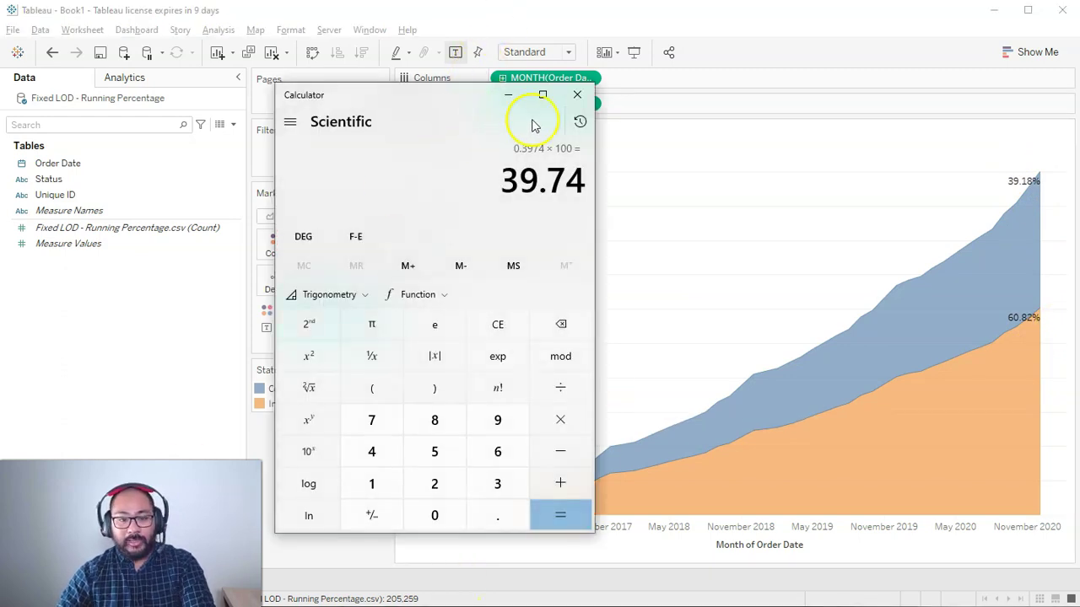
drag(1013, 153, 1019, 130)
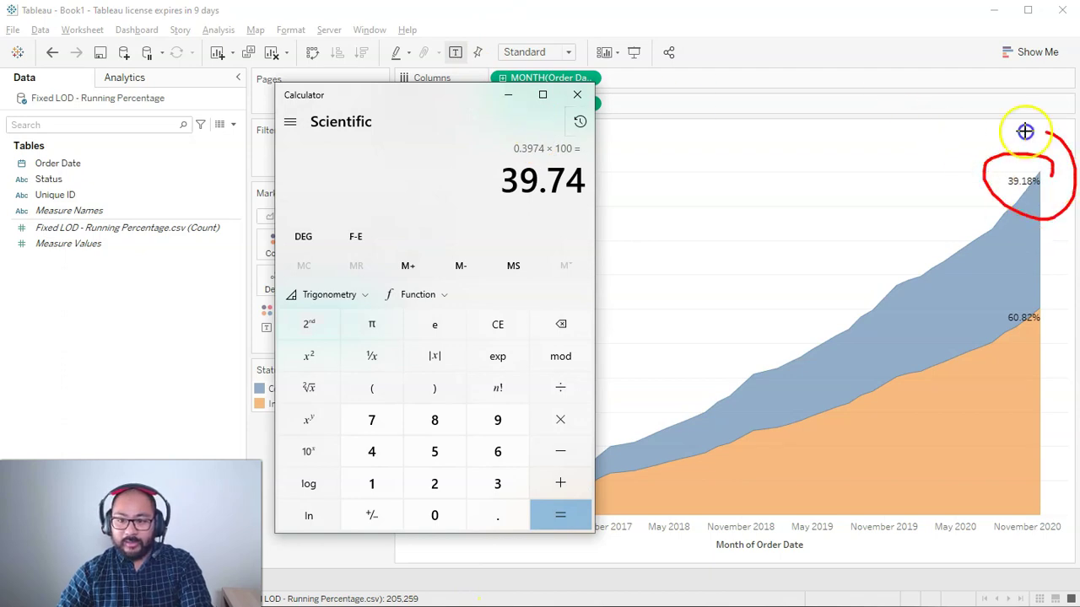
mouse_move(621, 132)
mouse_down()
mouse_move(646, 166)
mouse_move(904, 154)
mouse_move(958, 165)
mouse_up()
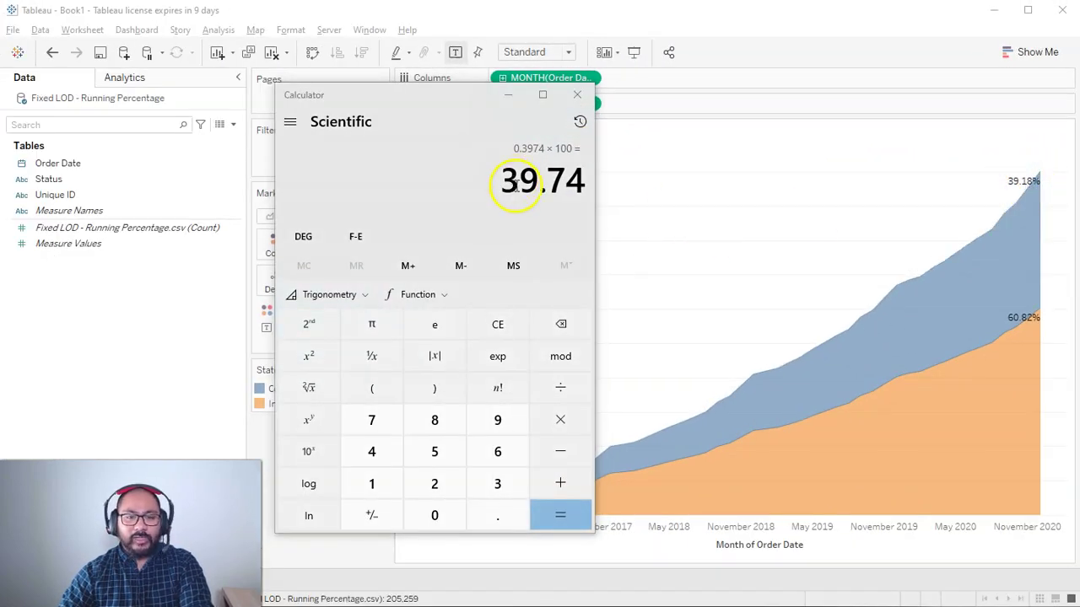
Clear the running-sum table calculation from the Rows count to show plain monthly counts.
click(777, 186)
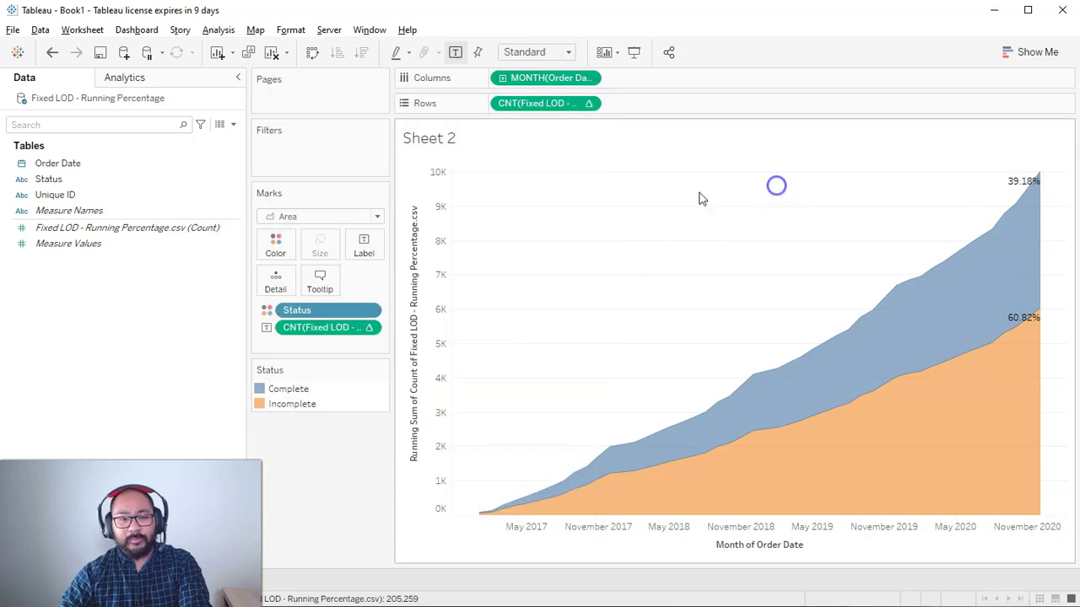
right_click(530, 104)
click(624, 311)
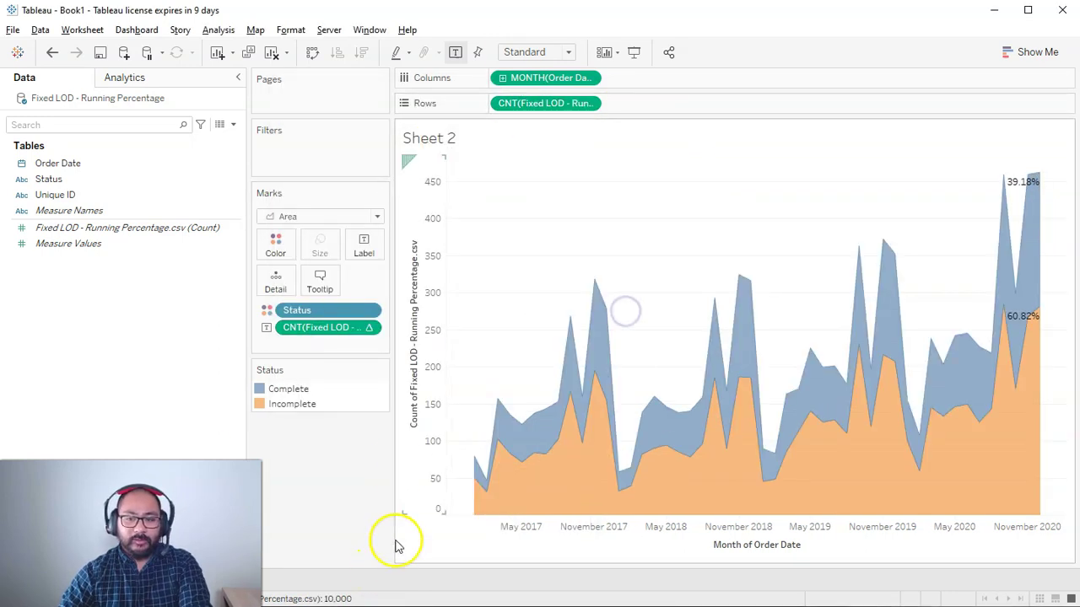
Select all marks and exclude them, leaving only December 2020 labelled 39.18% and 60.82%.
click(1041, 221)
click(1040, 466)
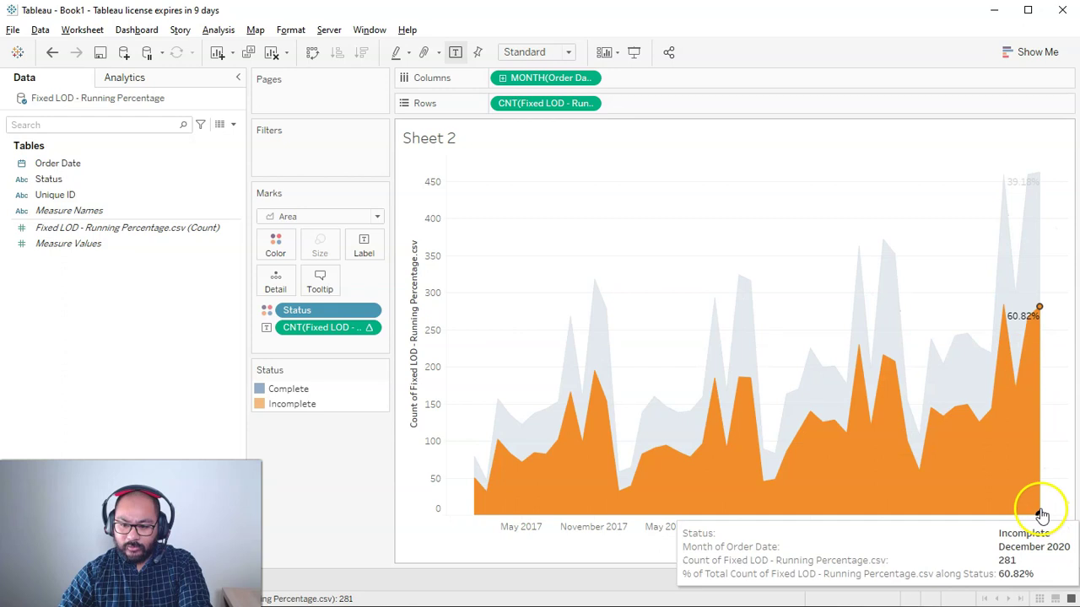
click(1042, 301)
click(1039, 221)
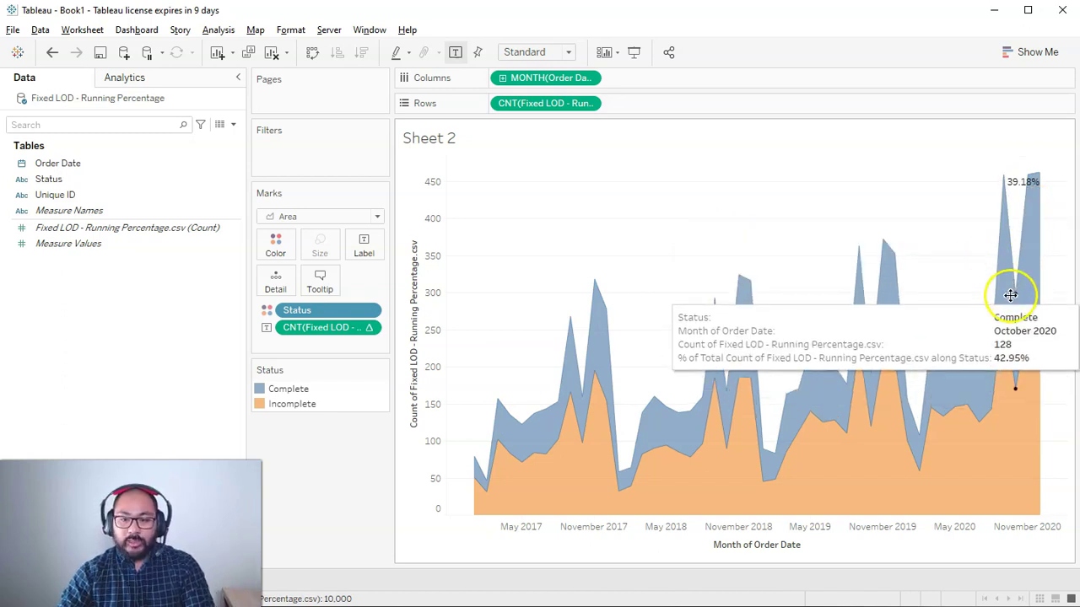
mouse_move(1046, 194)
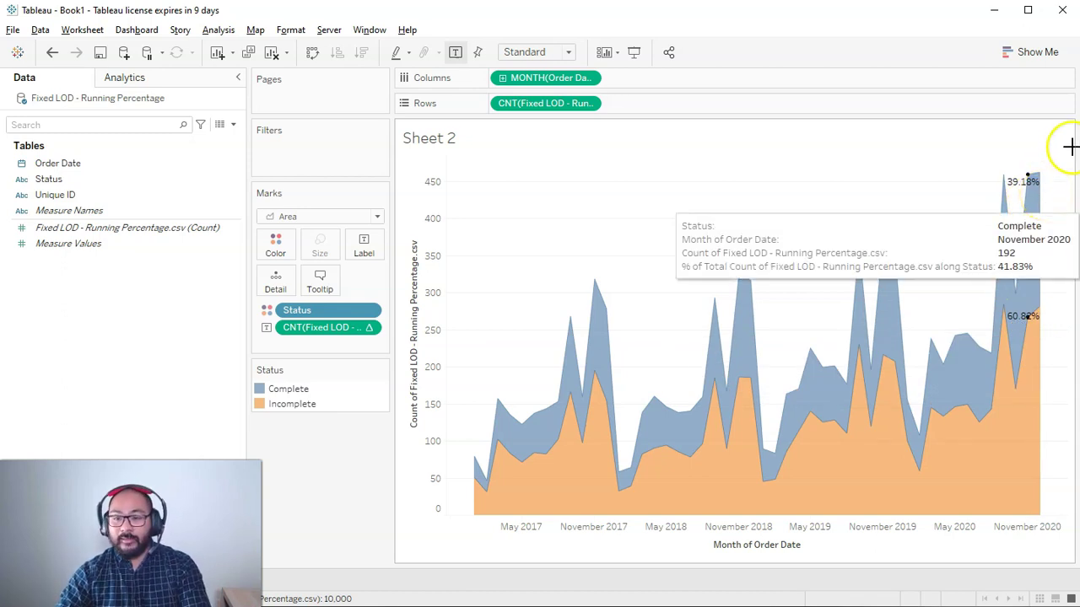
mouse_move(1054, 168)
mouse_down()
mouse_move(1031, 199)
mouse_move(1035, 516)
mouse_move(1061, 415)
mouse_move(1045, 162)
mouse_up()
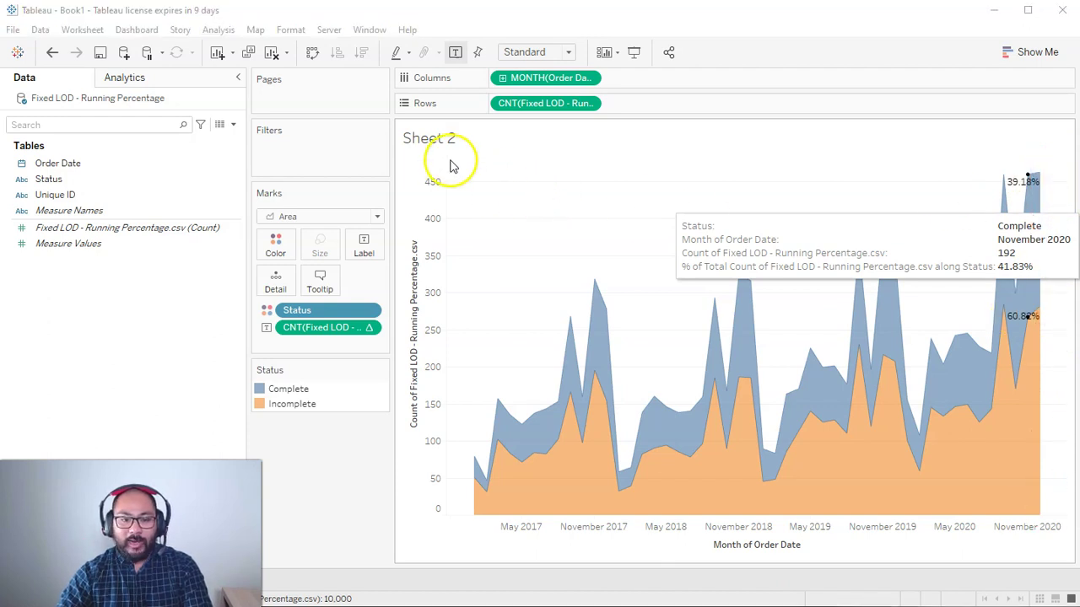
drag(451, 165, 1035, 569)
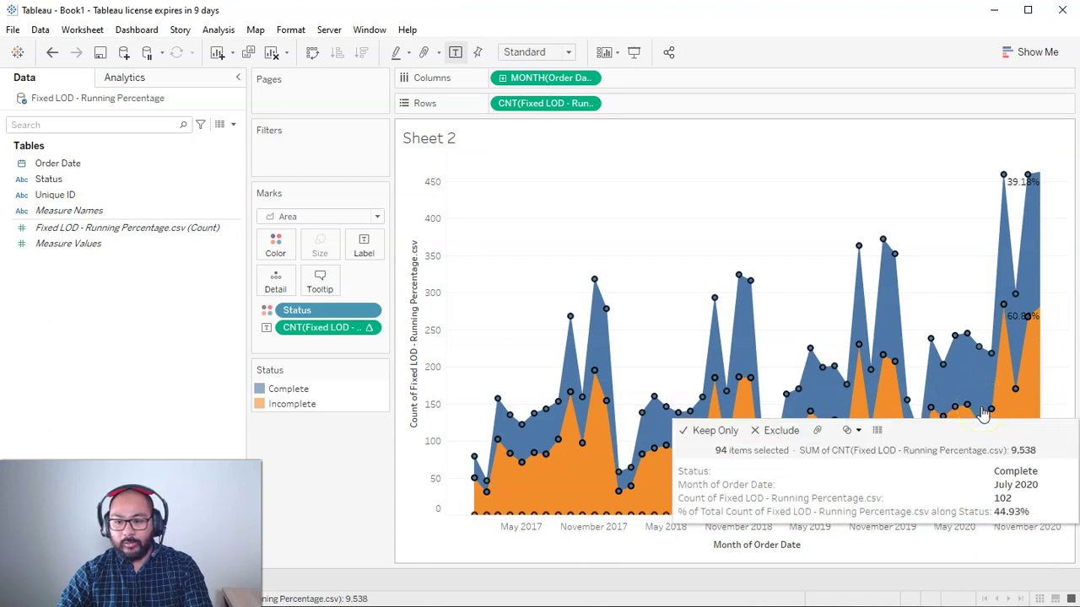
click(778, 428)
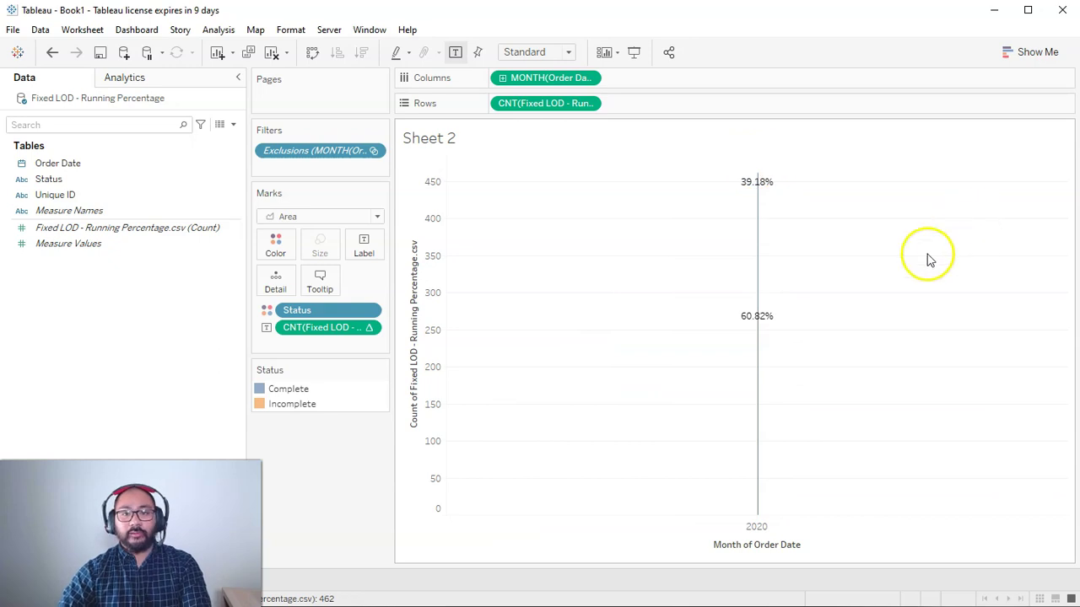
mouse_move(760, 199)
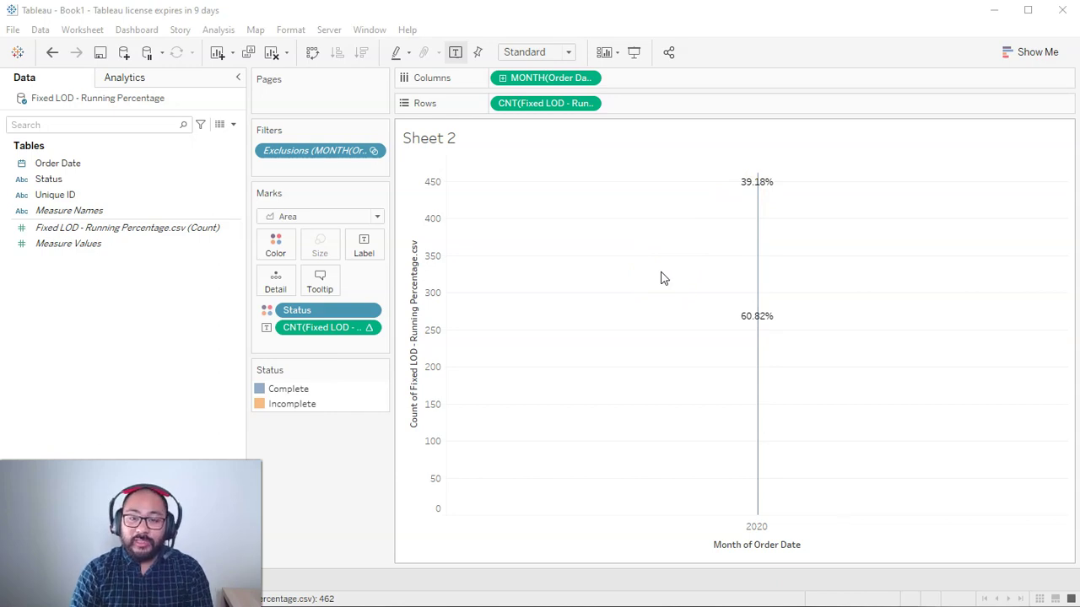
Undo back to the running-sum area chart and remove the count measure from Label.
click(54, 56)
click(53, 54)
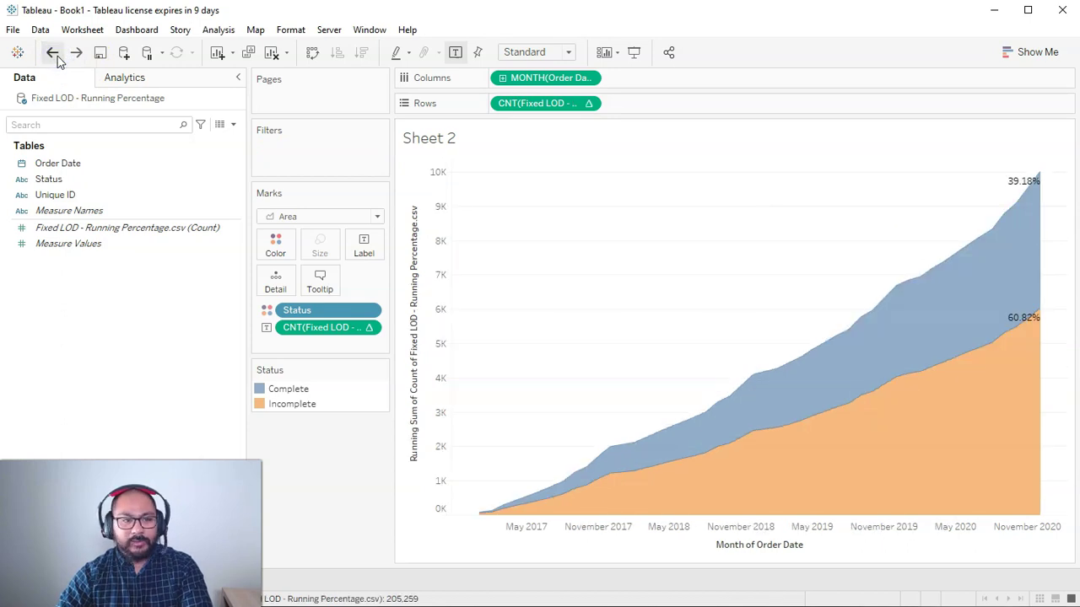
click(75, 52)
drag(349, 327, 115, 369)
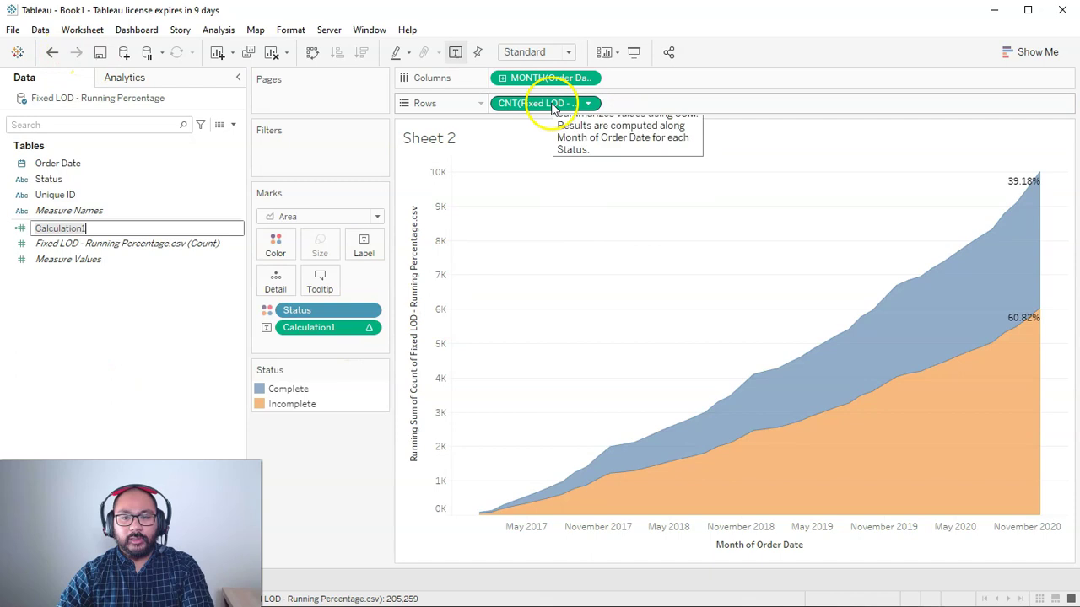
click(328, 327)
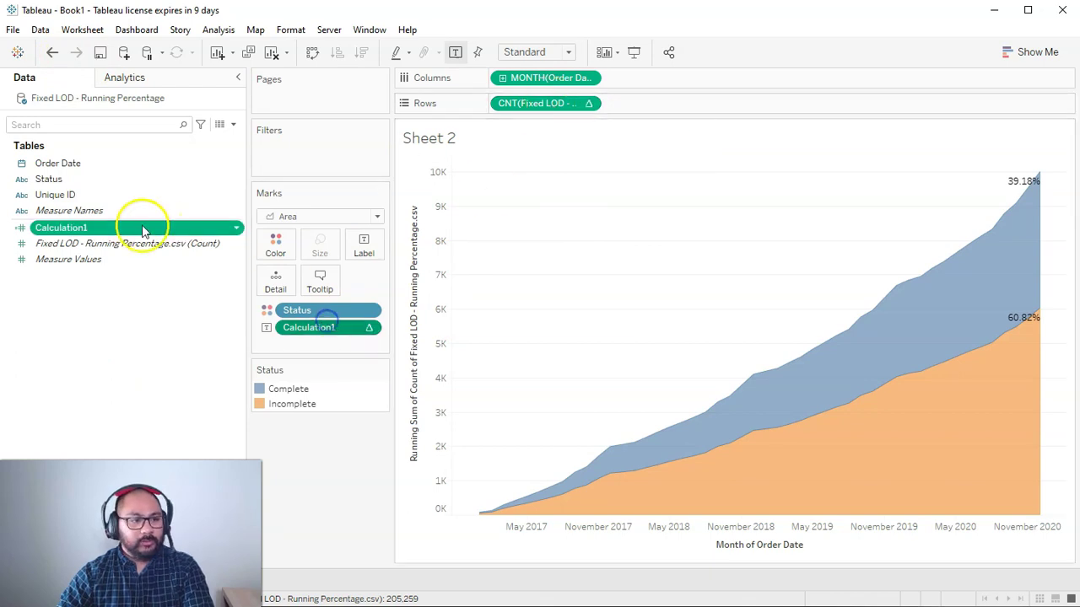
click(52, 53)
drag(317, 338, 330, 450)
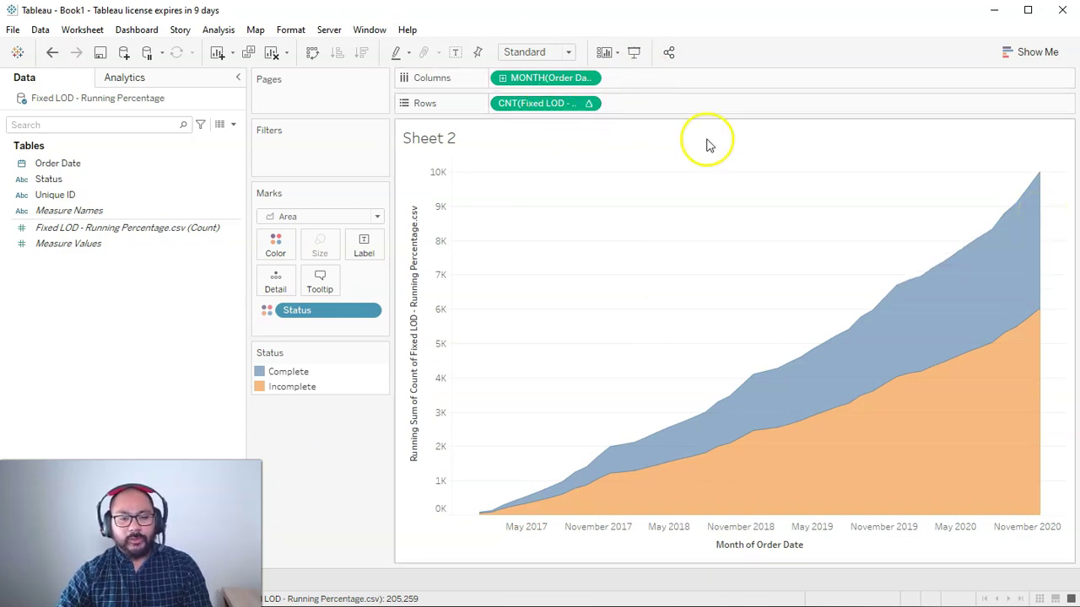
Copy the running count to Label (3,974 and 6,026) and edit its formula inline with /10000.
drag(567, 105, 363, 246)
double_click(345, 328)
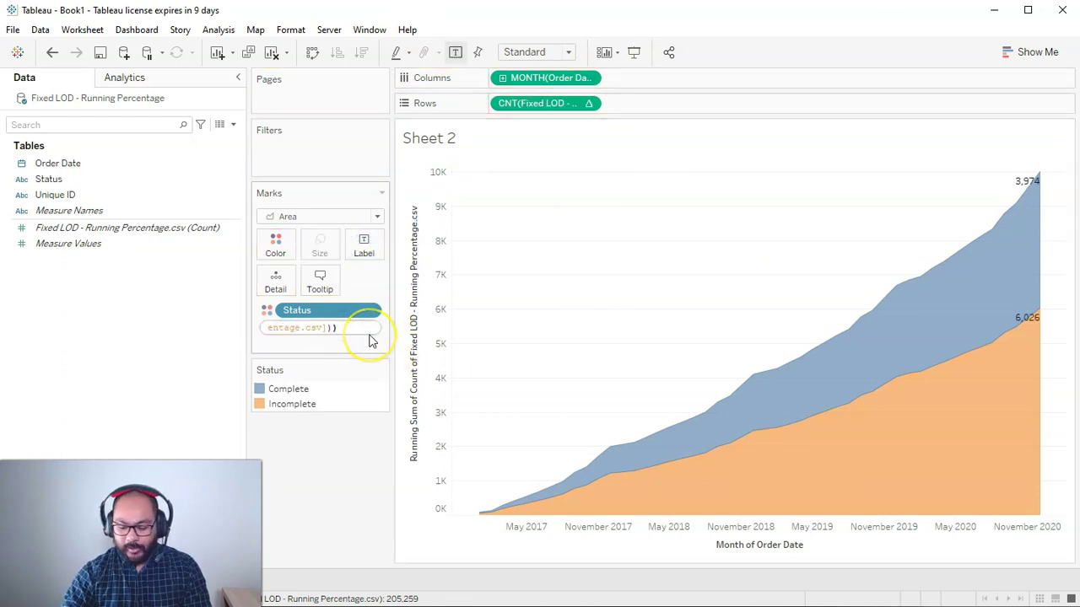
text(/10000)
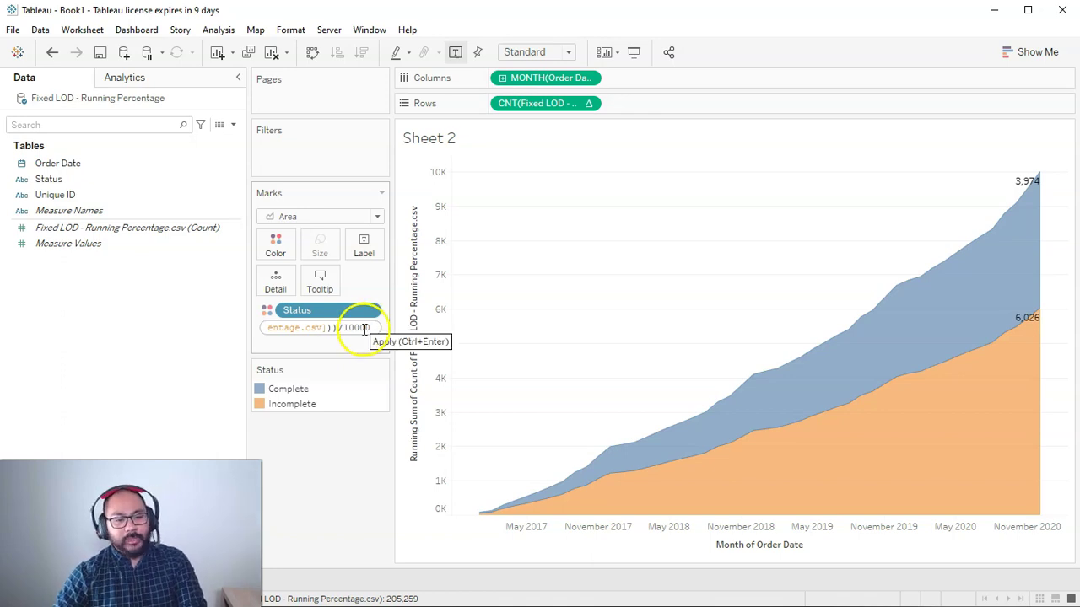
drag(367, 328, 344, 328)
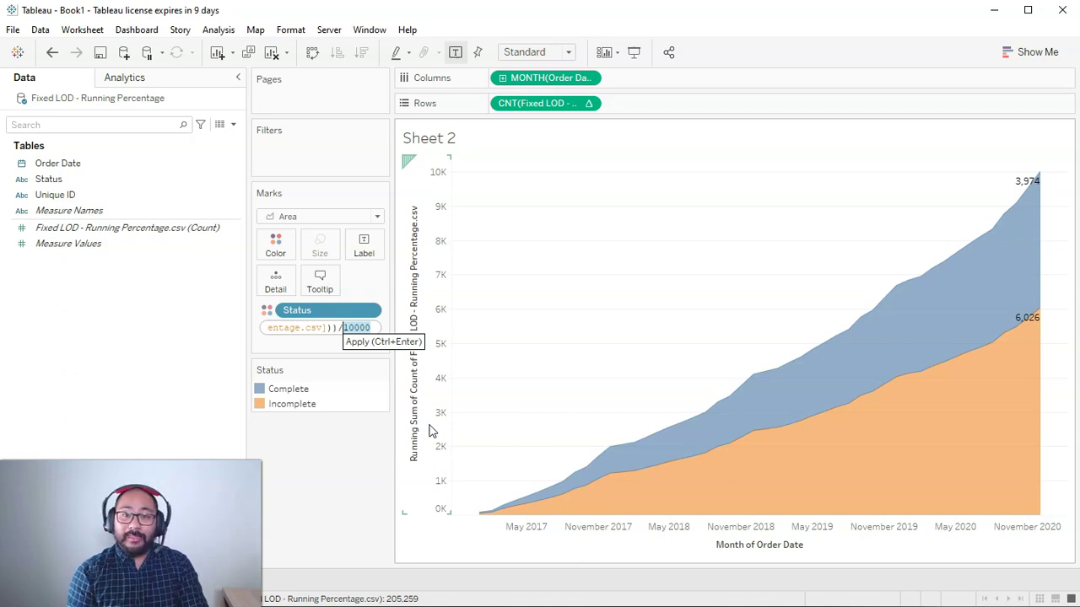
key(Return)
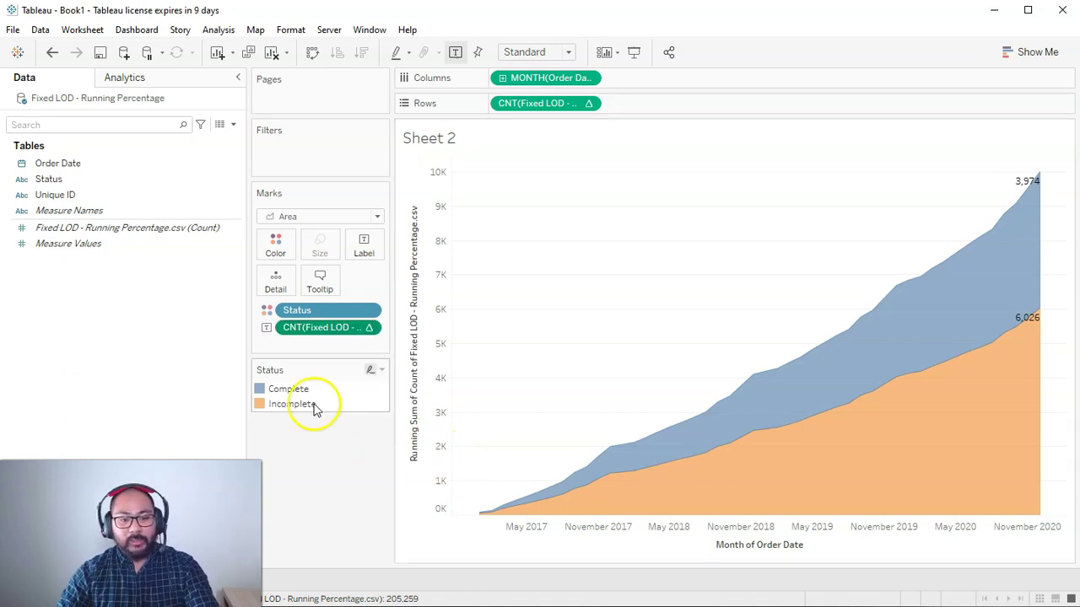
Filter Status to Complete only, leaving one running-count area peaking at 3,974.
click(50, 178)
drag(50, 181, 278, 160)
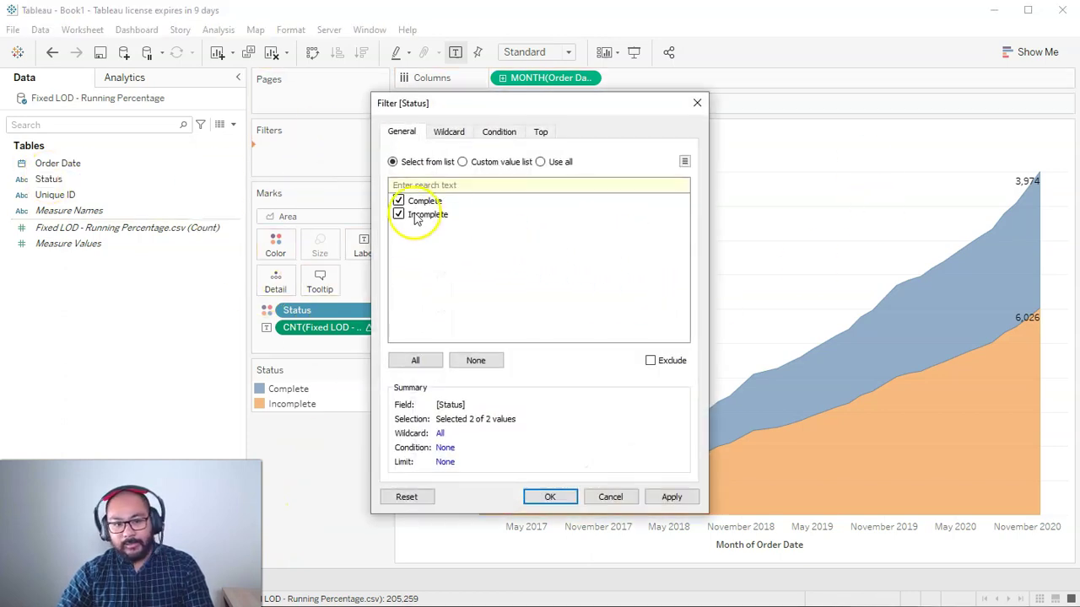
click(399, 214)
click(549, 495)
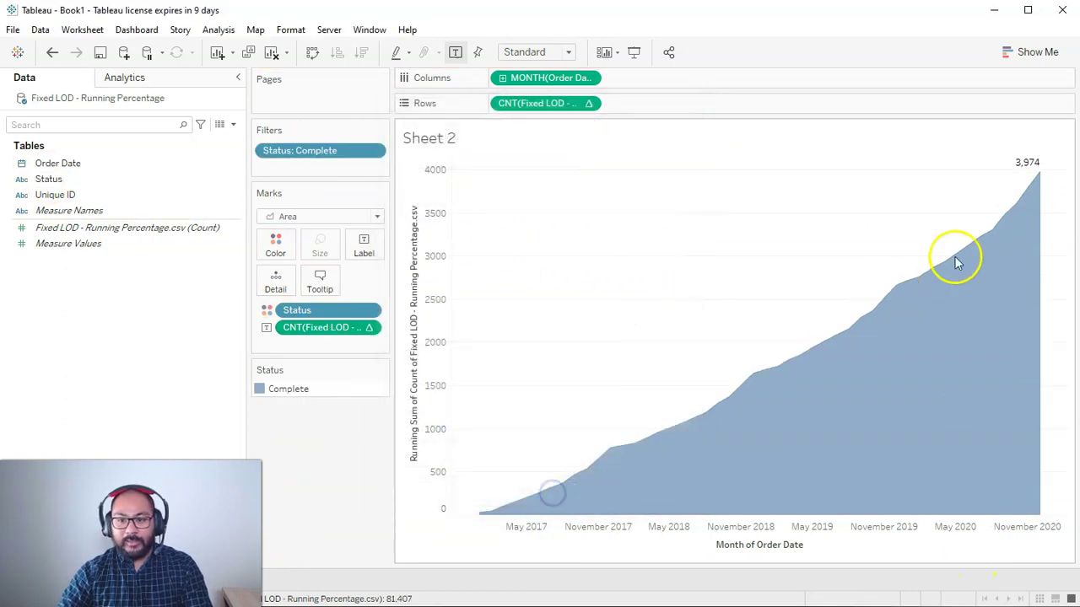
double_click(332, 327)
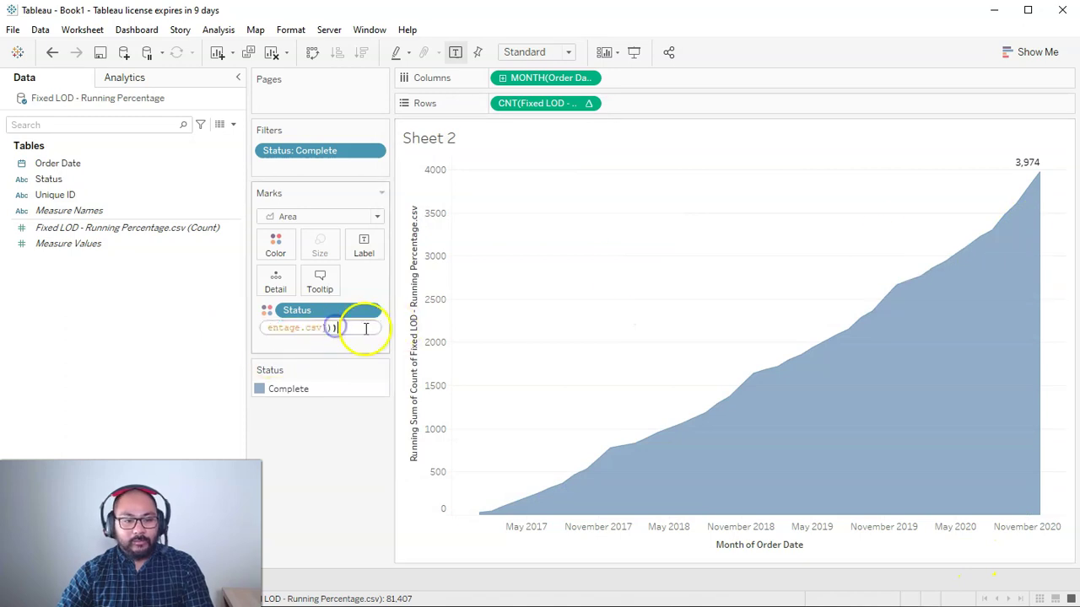
click(1039, 182)
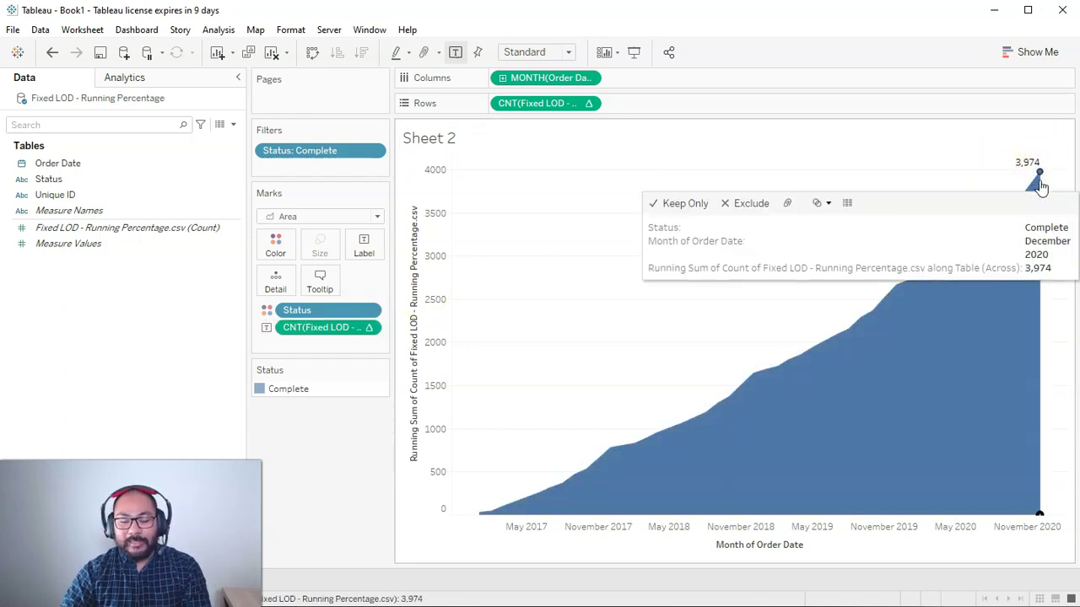
click(641, 307)
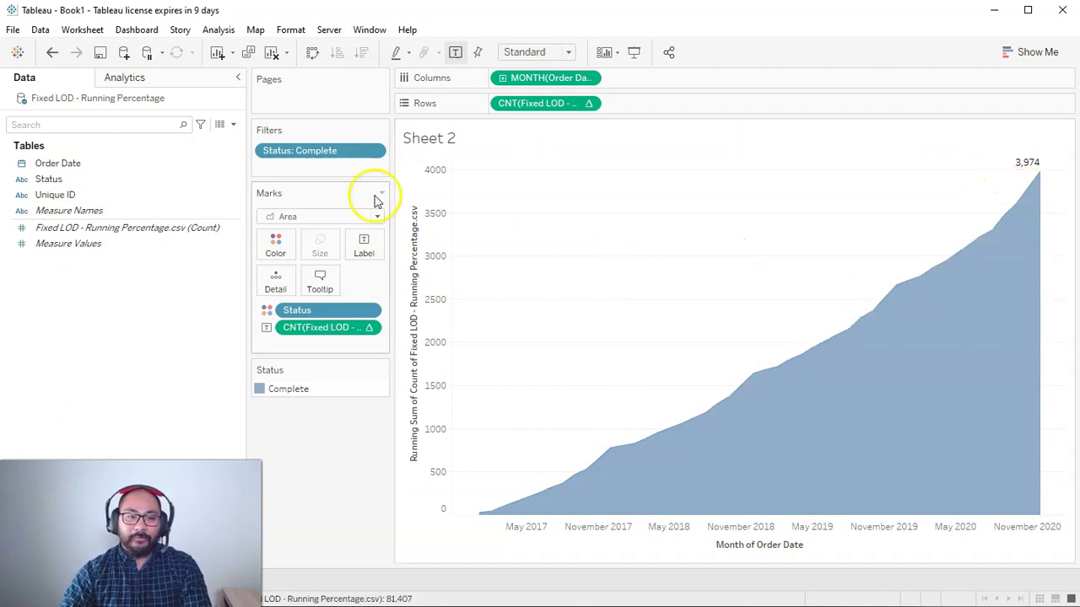
mouse_move(389, 135)
mouse_down()
mouse_move(292, 113)
mouse_move(369, 118)
mouse_up()
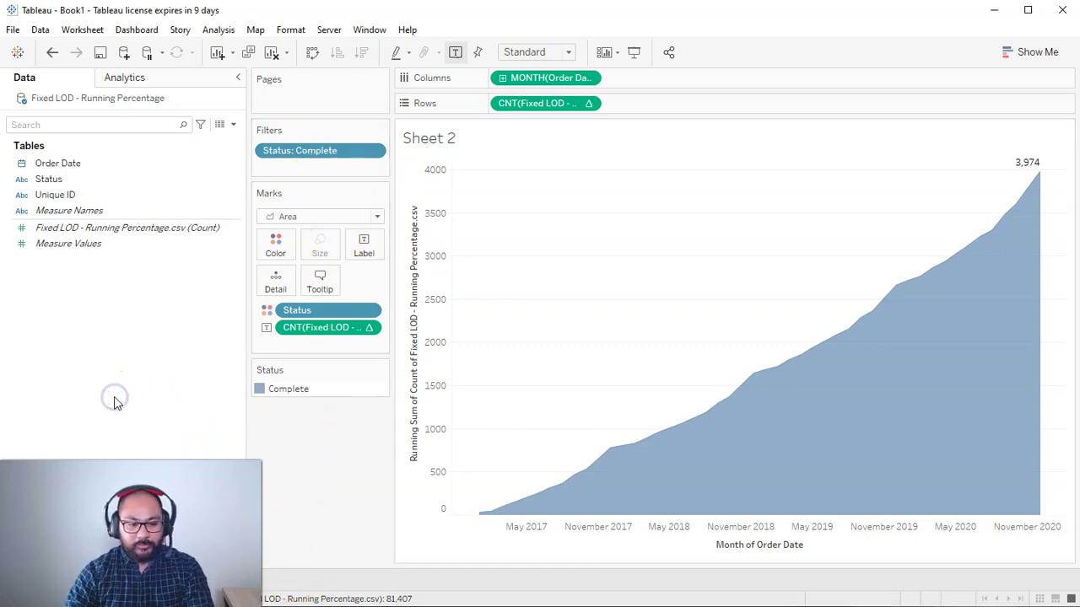
On a new Sheet 3, show the Fixed LOD - Running Percentage.csv record count, 10,000, as text.
click(217, 53)
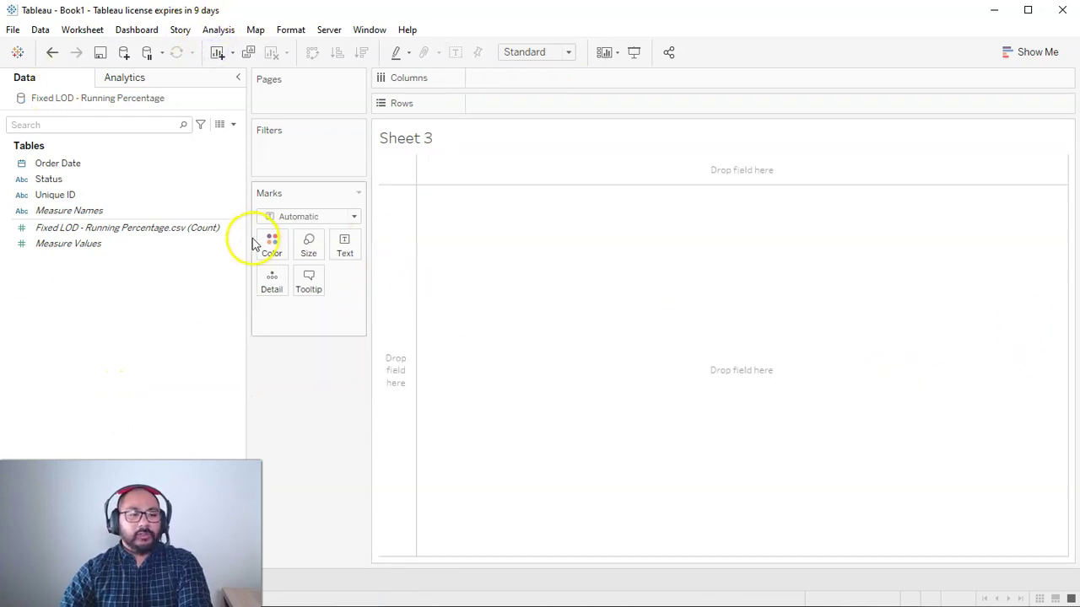
drag(246, 241, 244, 243)
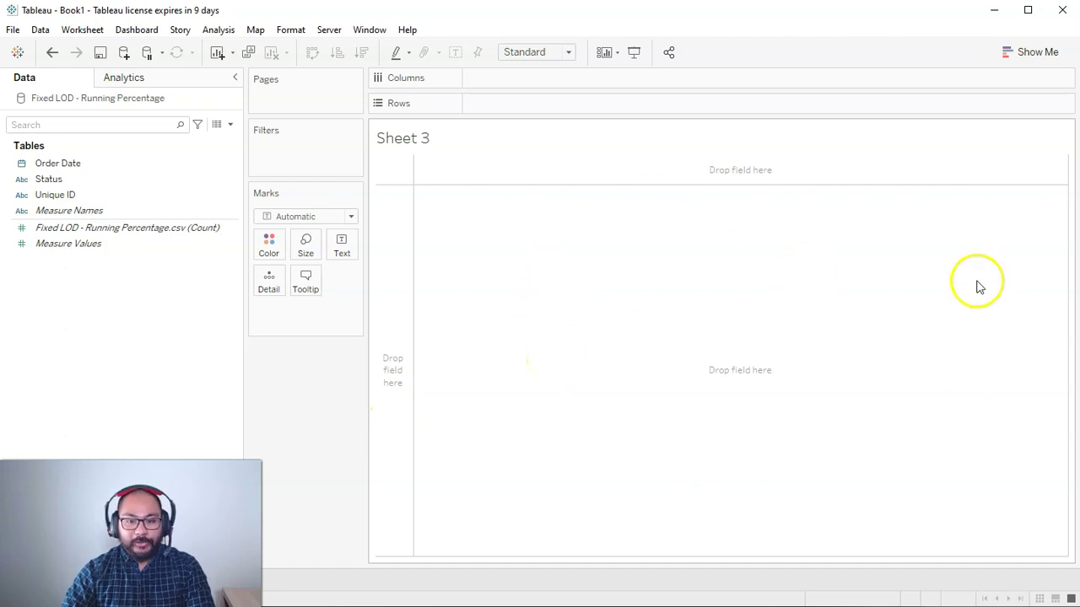
click(52, 231)
click(105, 243)
click(91, 228)
drag(93, 233, 625, 307)
mouse_move(403, 169)
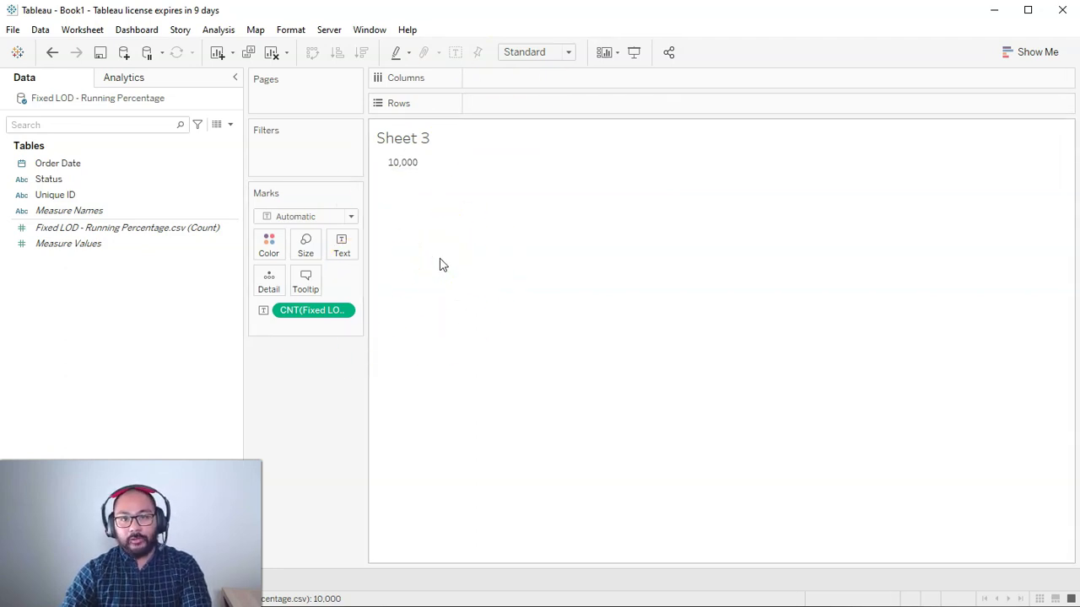
mouse_move(448, 163)
drag(543, 46, 571, 108)
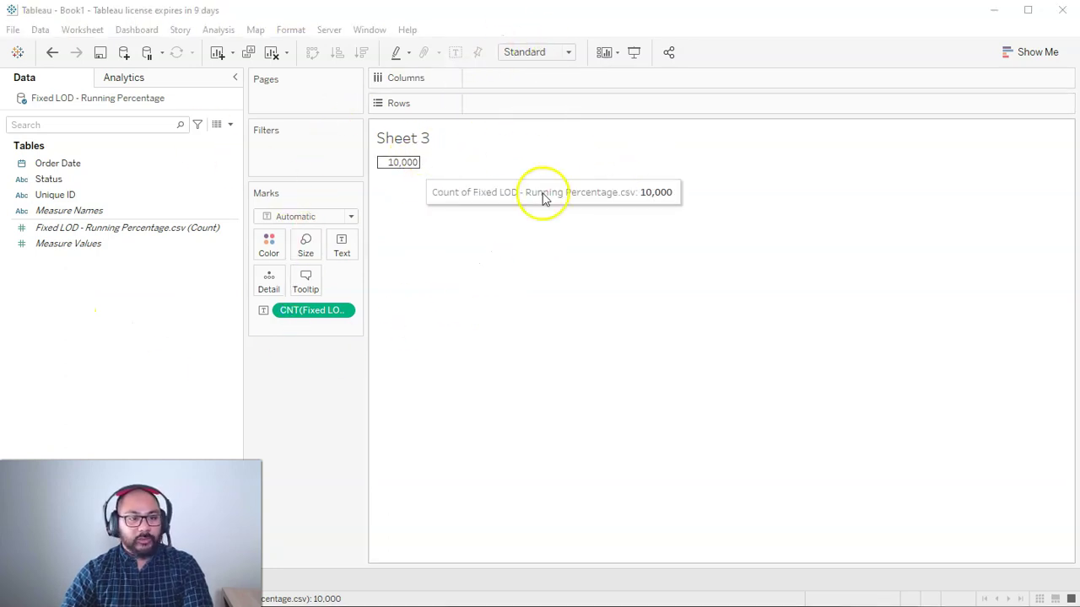
Create a new calculated field and start naming it Total People.
right_click(112, 291)
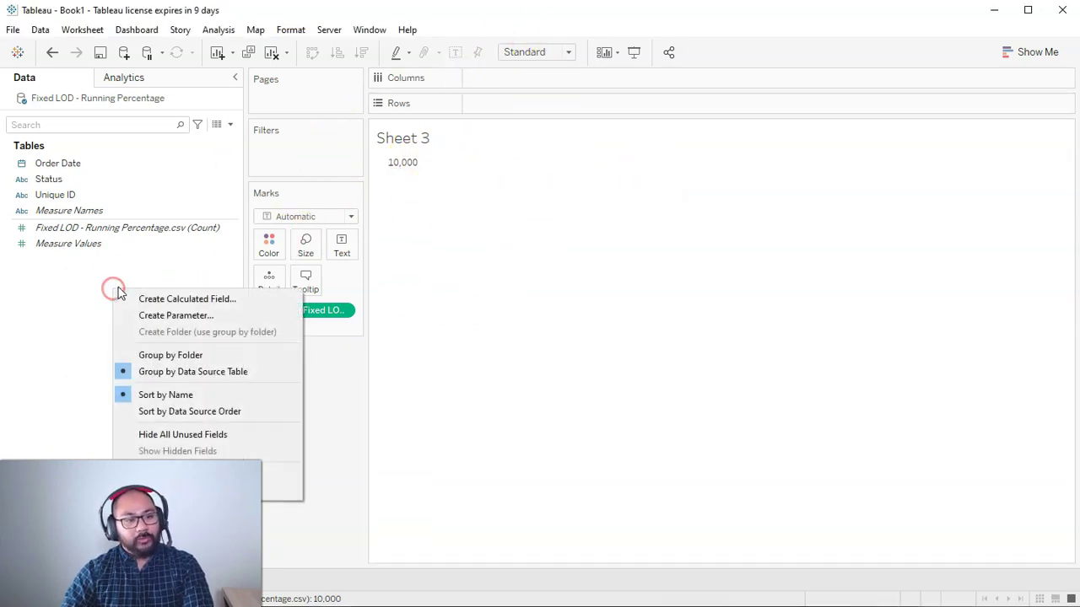
click(204, 302)
drag(526, 279, 691, 249)
double_click(537, 252)
text(F)
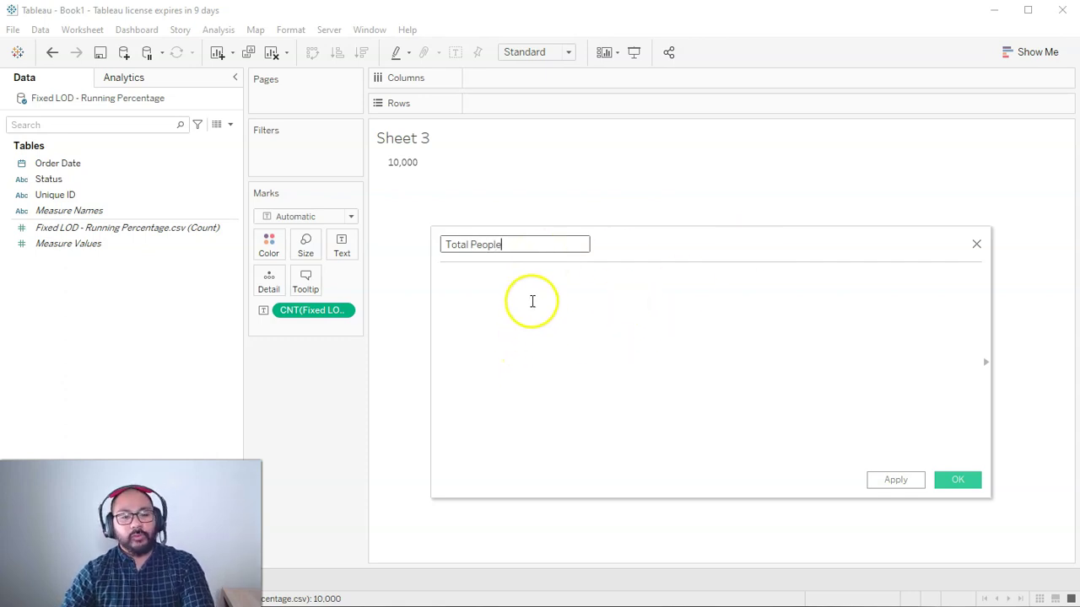
Begin the Total People formula with '{ fixed'.
click(530, 287)
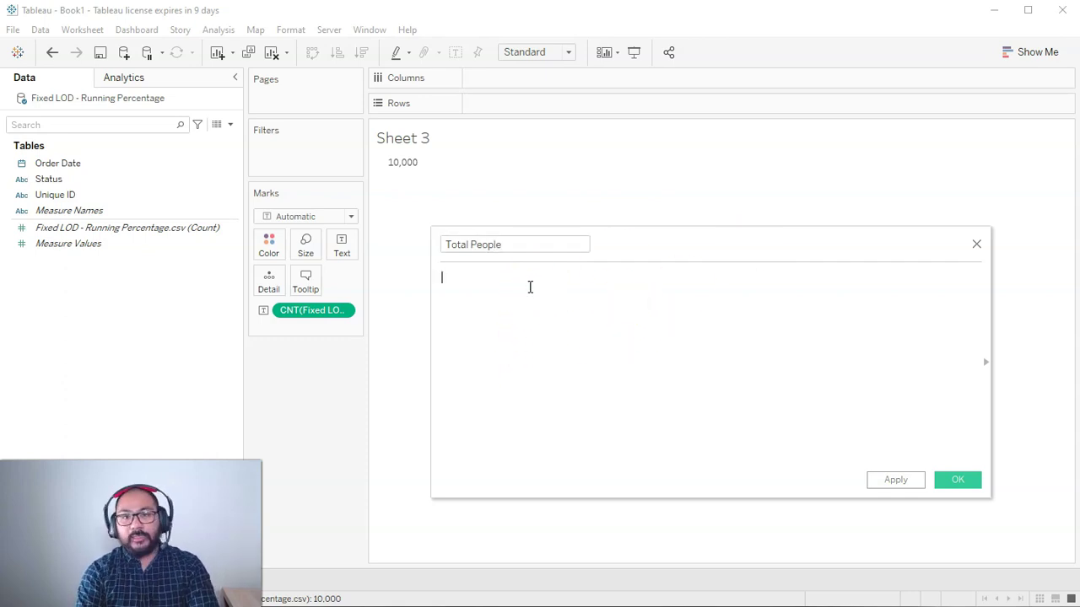
text({ fixed)
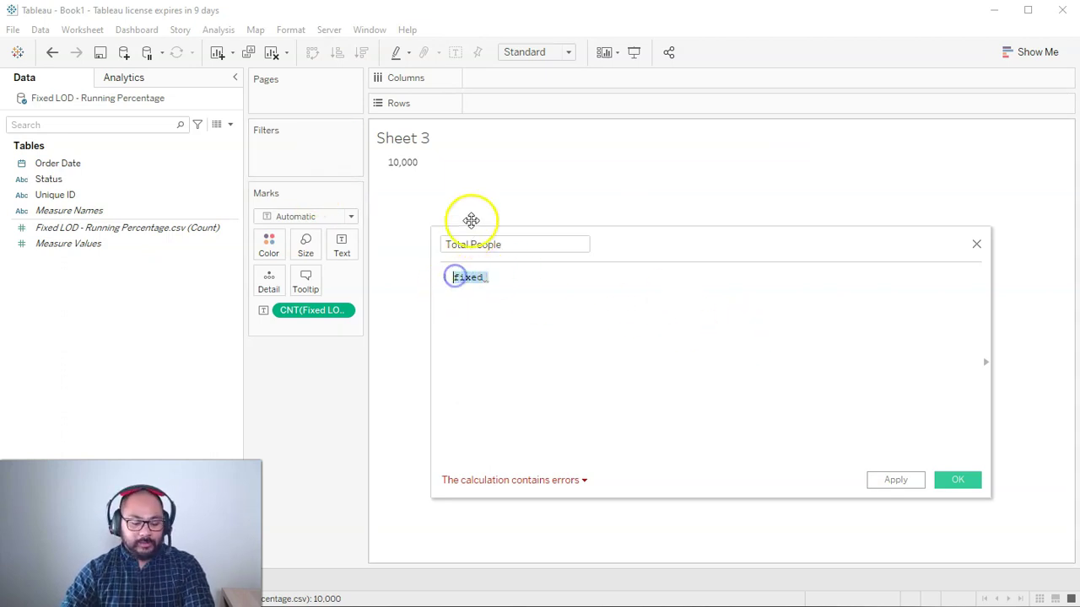
mouse_move(568, 75)
mouse_down()
mouse_move(222, 378)
mouse_move(522, 45)
mouse_up()
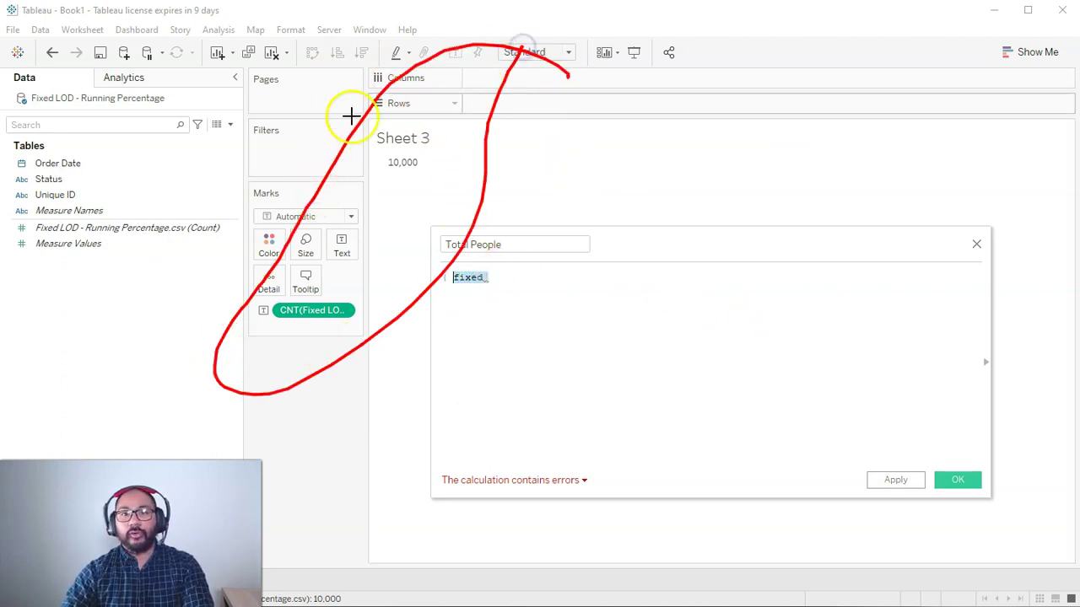
key(Escape)
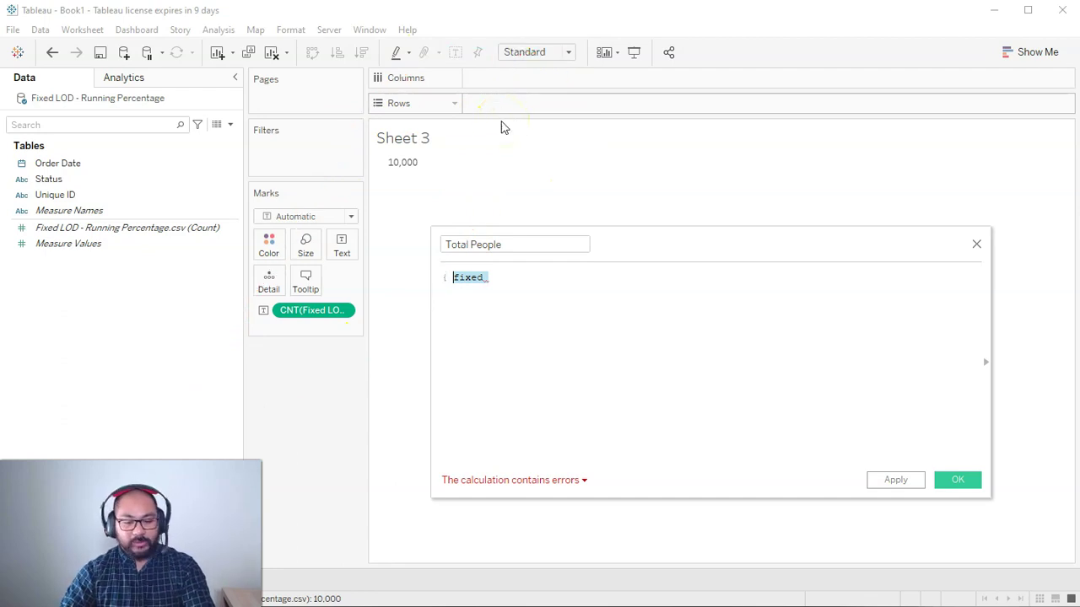
click(521, 281)
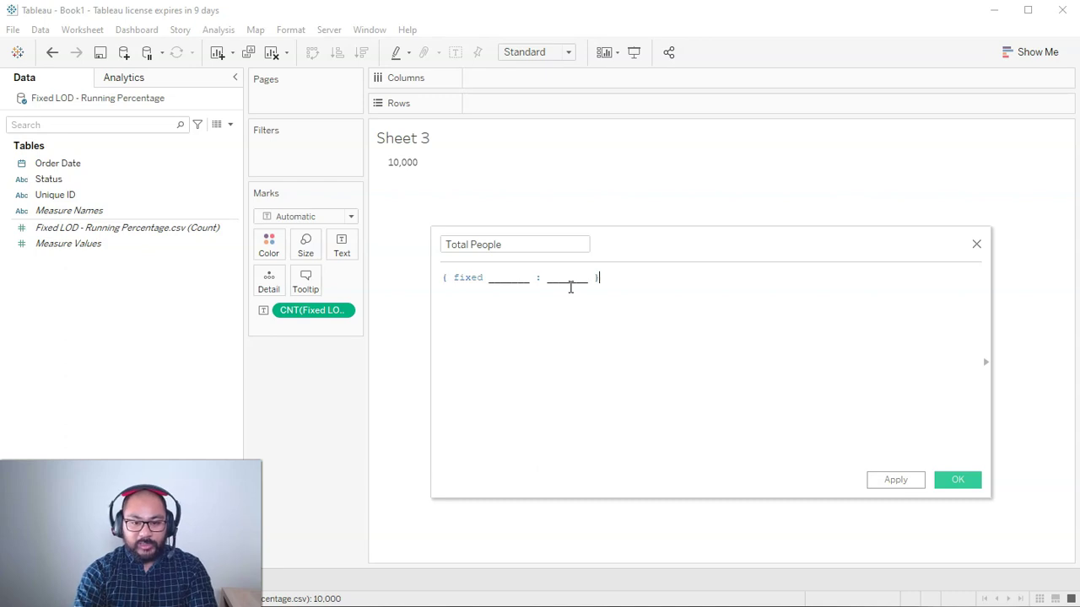
mouse_move(484, 270)
mouse_down()
mouse_move(441, 258)
mouse_move(487, 253)
mouse_up()
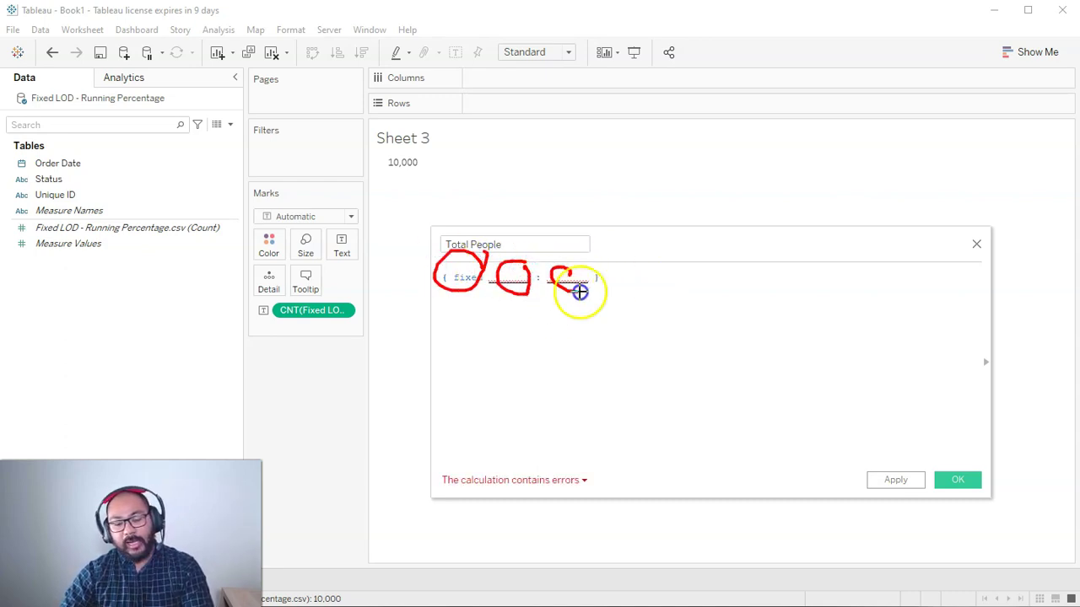
drag(589, 289, 590, 250)
key(Escape)
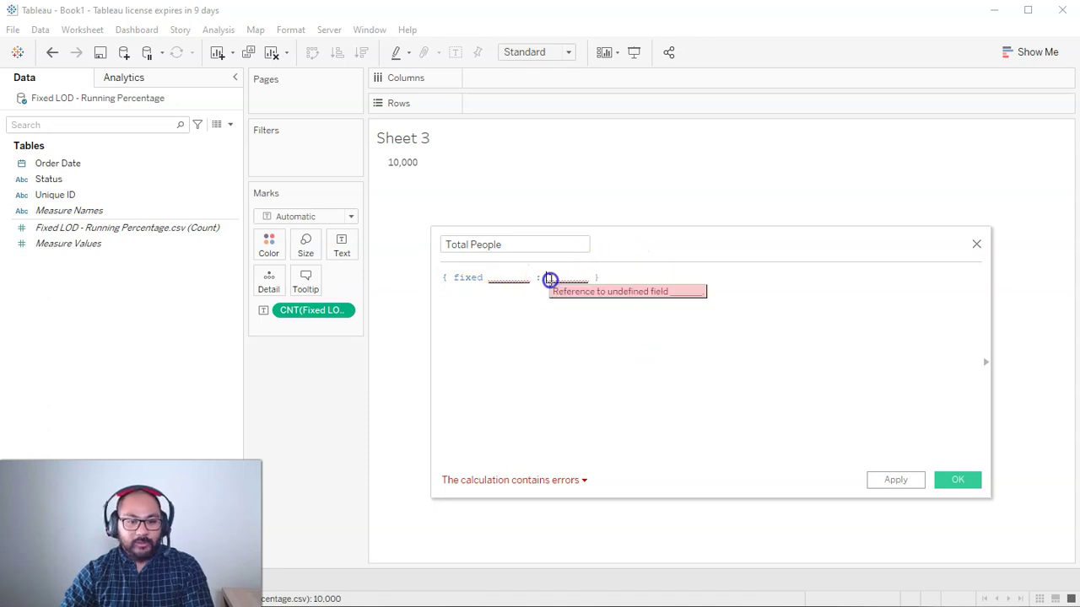
Complete the formula as { fixed : COUNT([Fixed LOD - Running Percentage.csv]) } so it validates.
key(BackSpace)
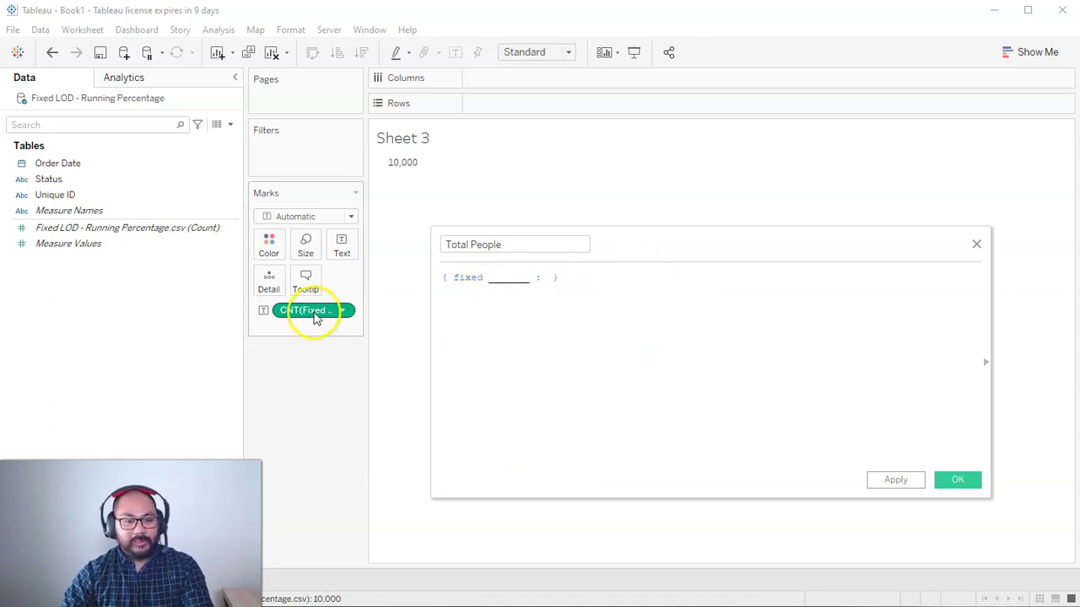
drag(340, 309, 547, 285)
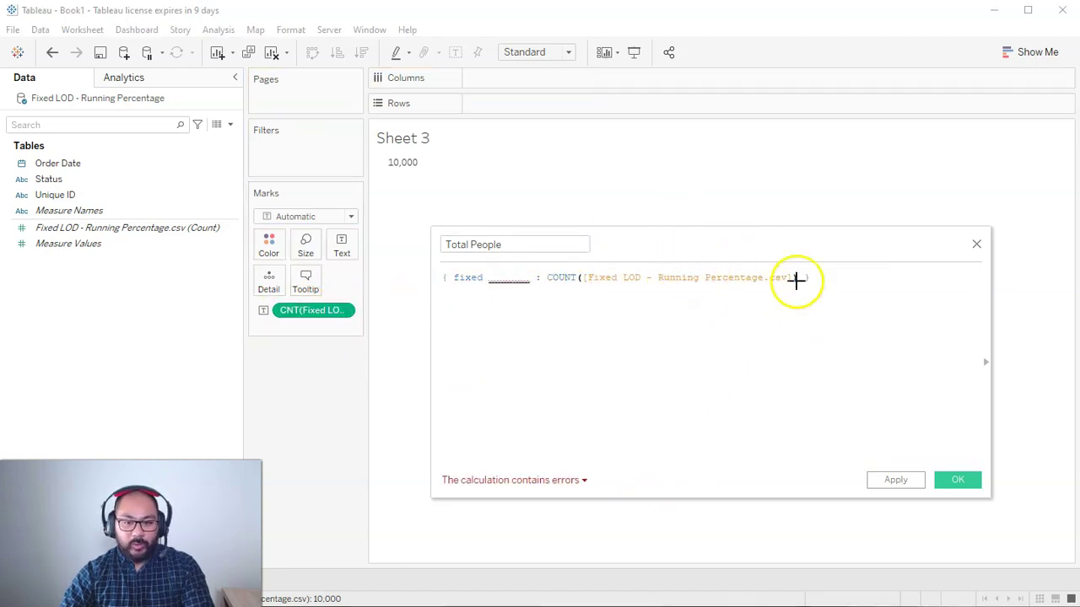
mouse_move(832, 259)
mouse_down()
mouse_move(538, 270)
mouse_move(802, 251)
mouse_up()
drag(549, 200, 620, 252)
mouse_move(437, 156)
mouse_down()
mouse_move(422, 204)
mouse_move(438, 154)
mouse_up()
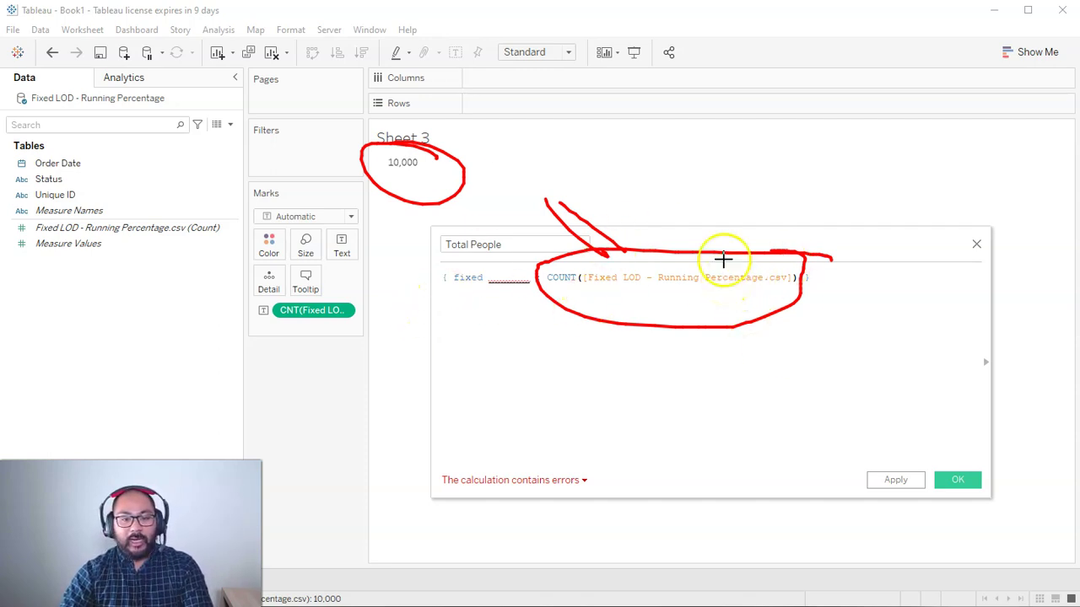
key(Escape)
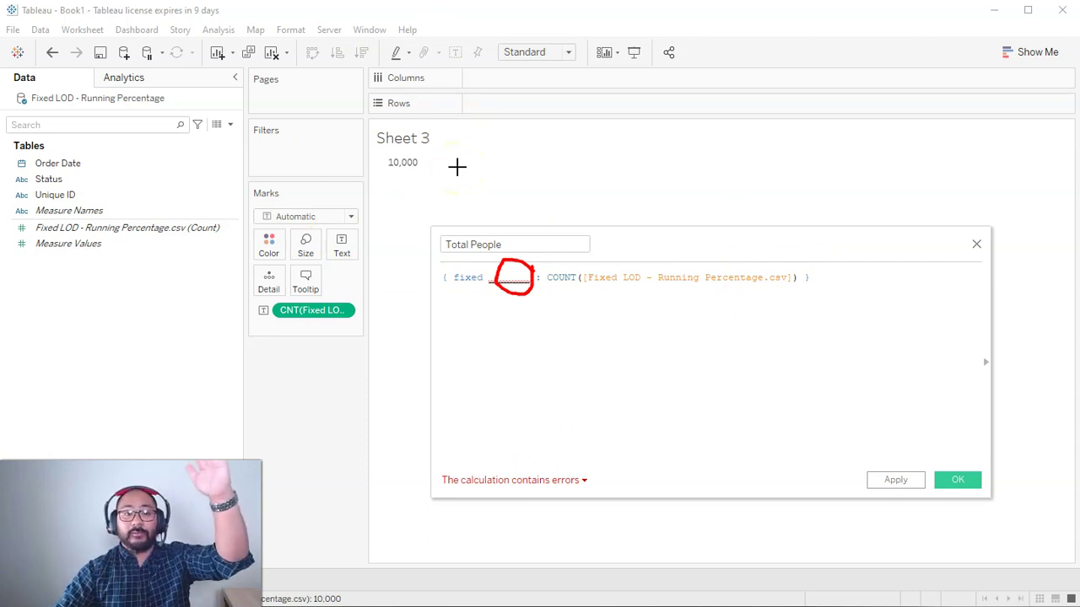
mouse_move(540, 68)
mouse_down()
mouse_move(494, 62)
mouse_move(503, 116)
mouse_move(581, 112)
mouse_move(594, 94)
mouse_up()
drag(327, 128, 279, 128)
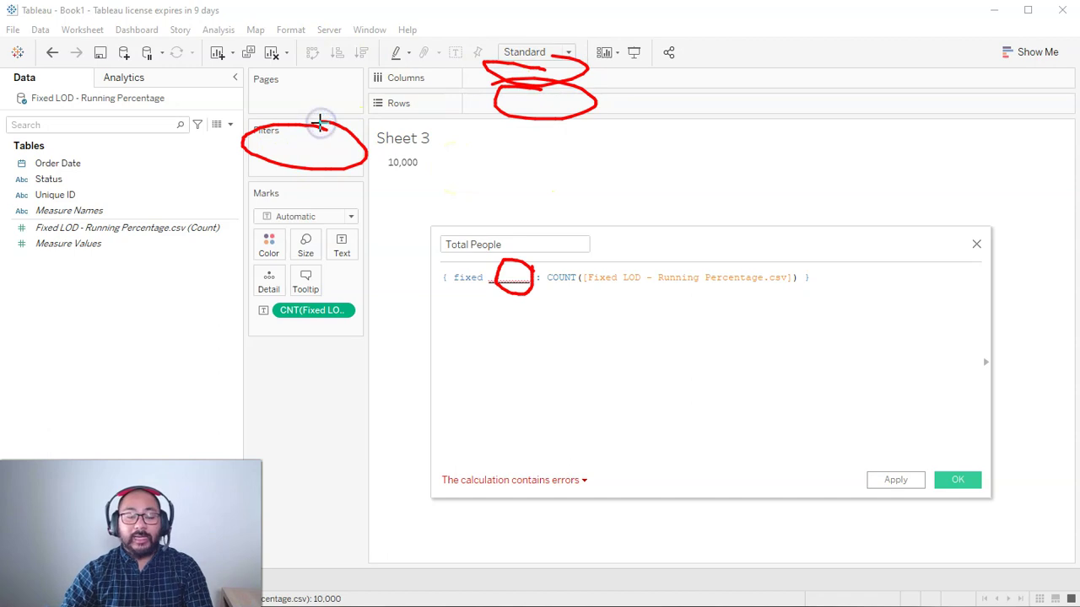
key(Escape)
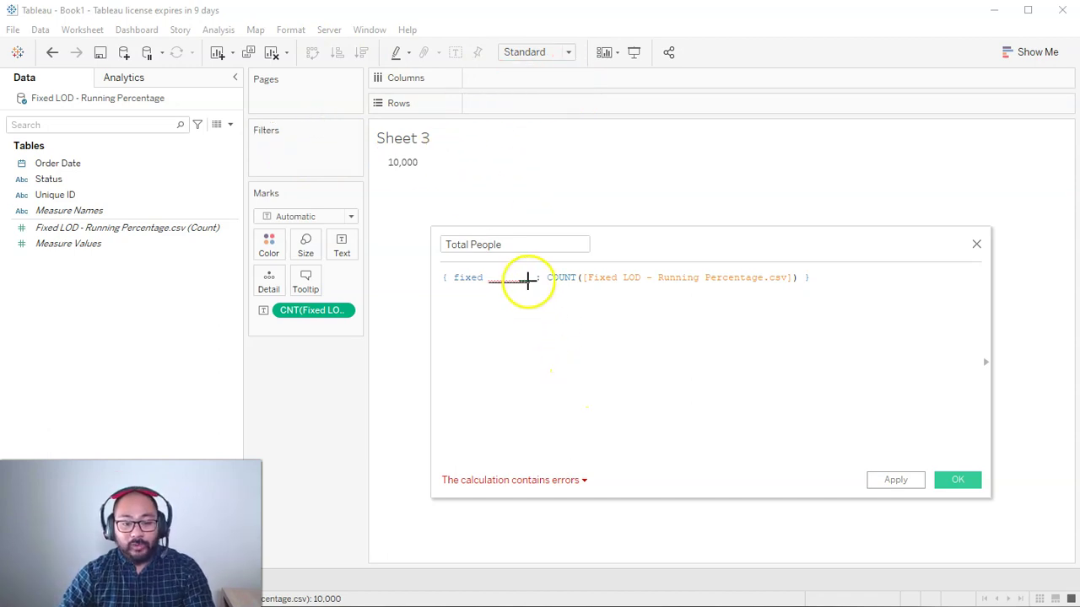
key(BackSpace)
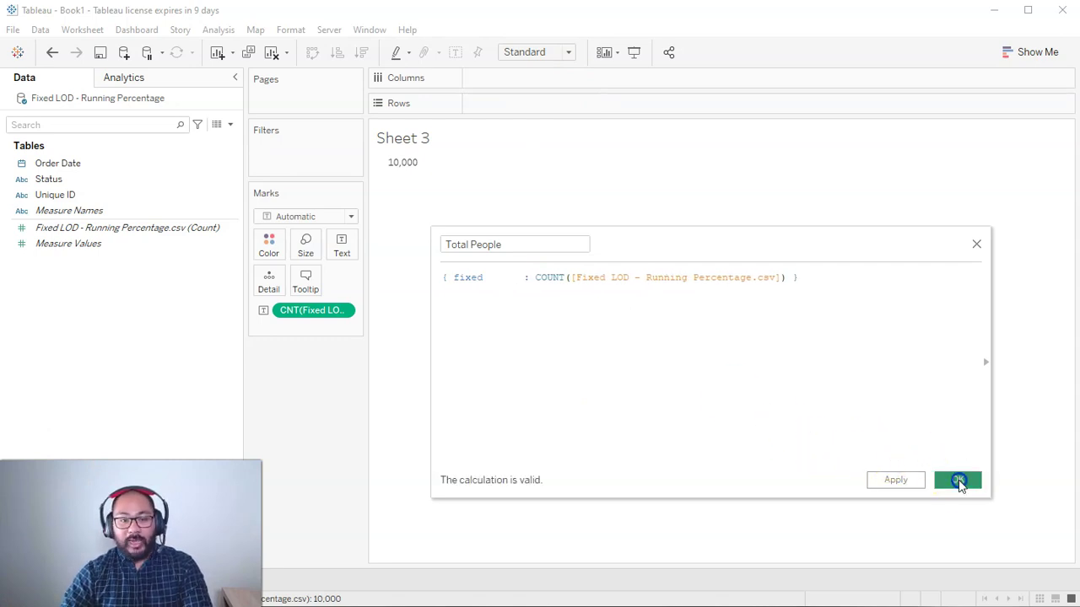
Save Total People and build Sheet 4 listing record count and Total People by Order Date year and quarter.
click(958, 478)
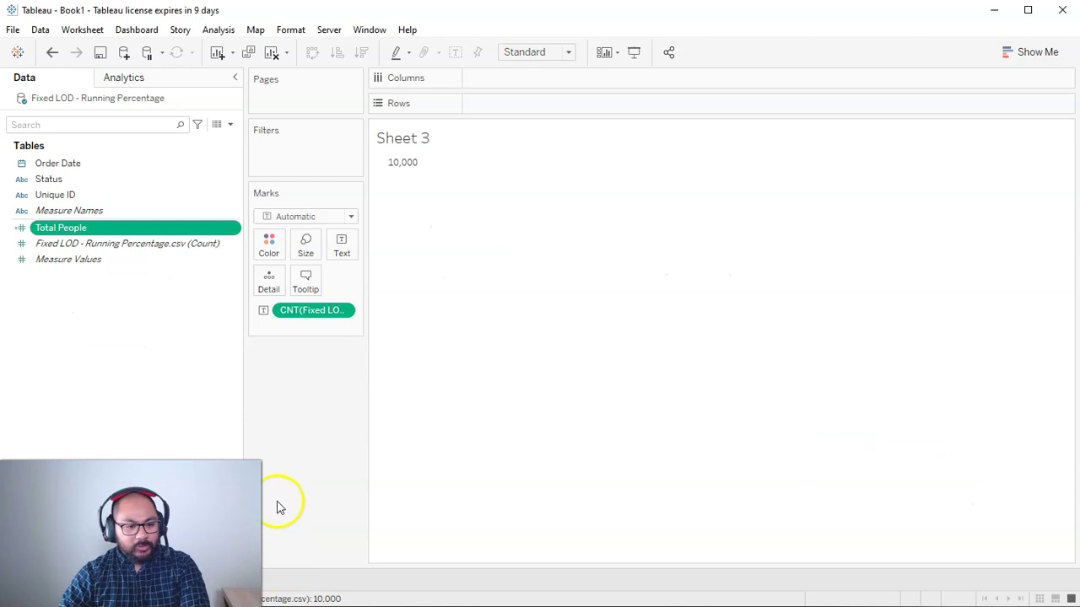
click(217, 52)
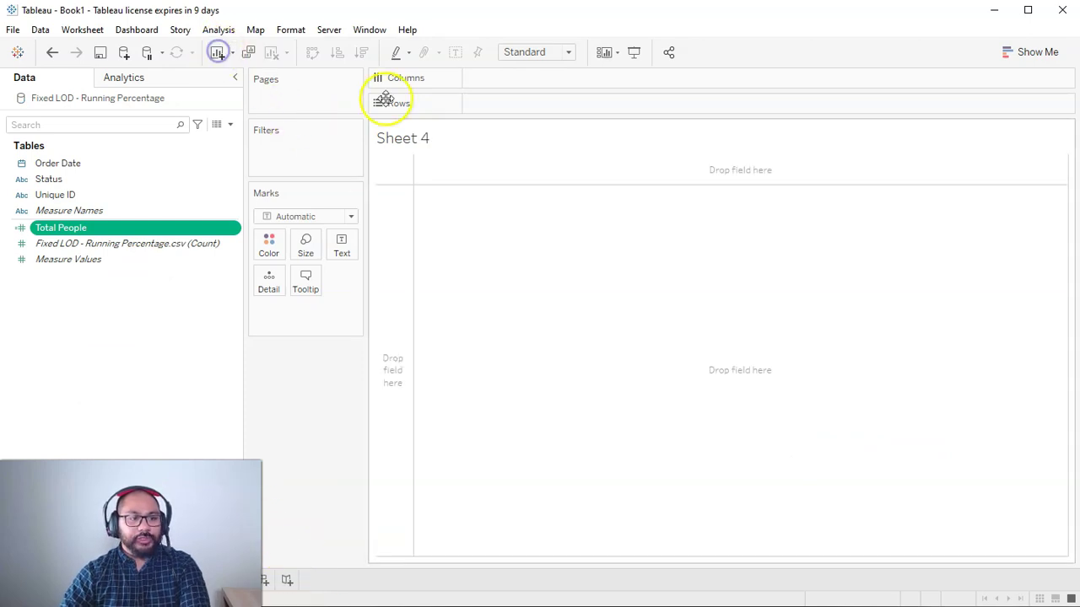
click(51, 164)
drag(51, 163, 497, 100)
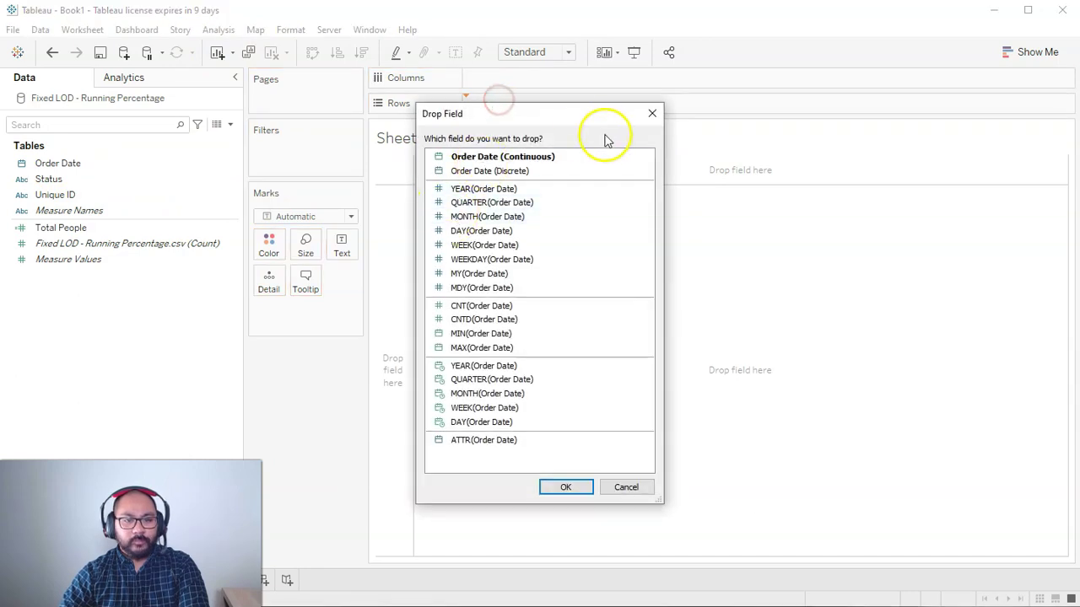
double_click(485, 188)
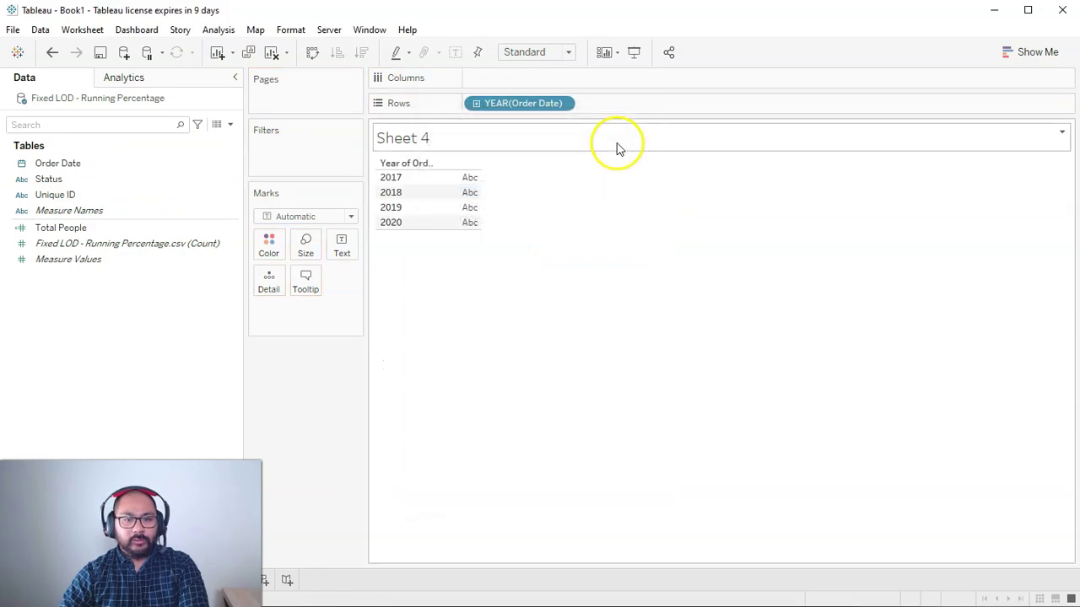
click(476, 103)
click(77, 243)
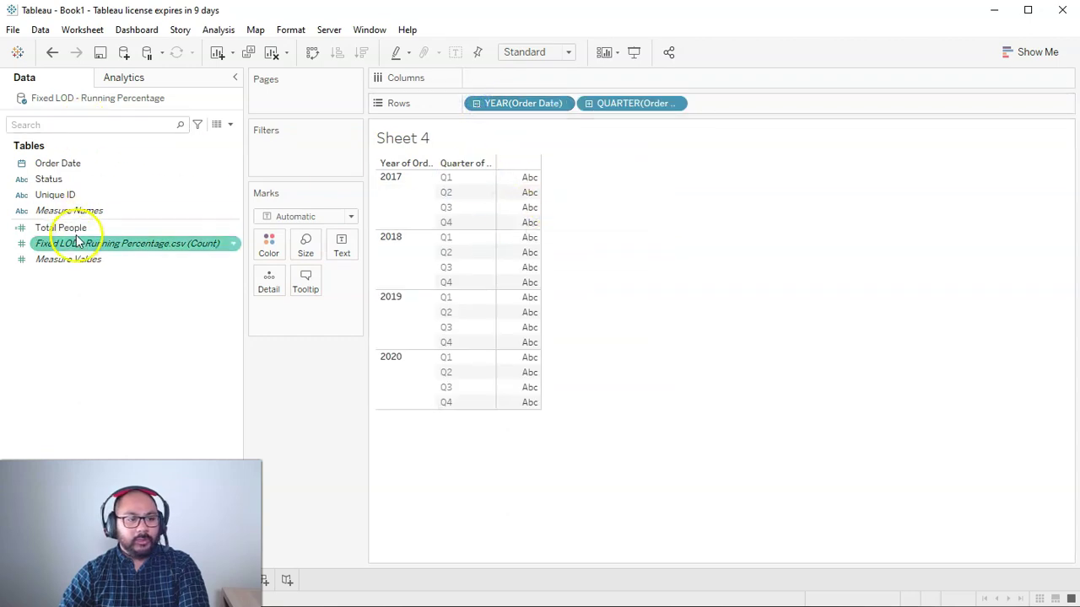
double_click(81, 244)
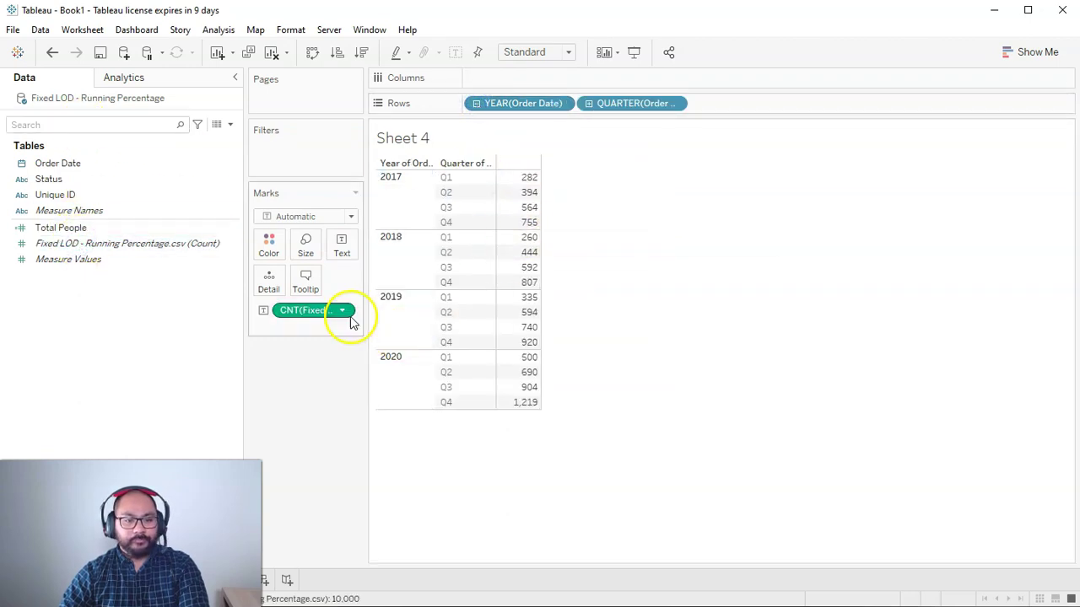
click(99, 232)
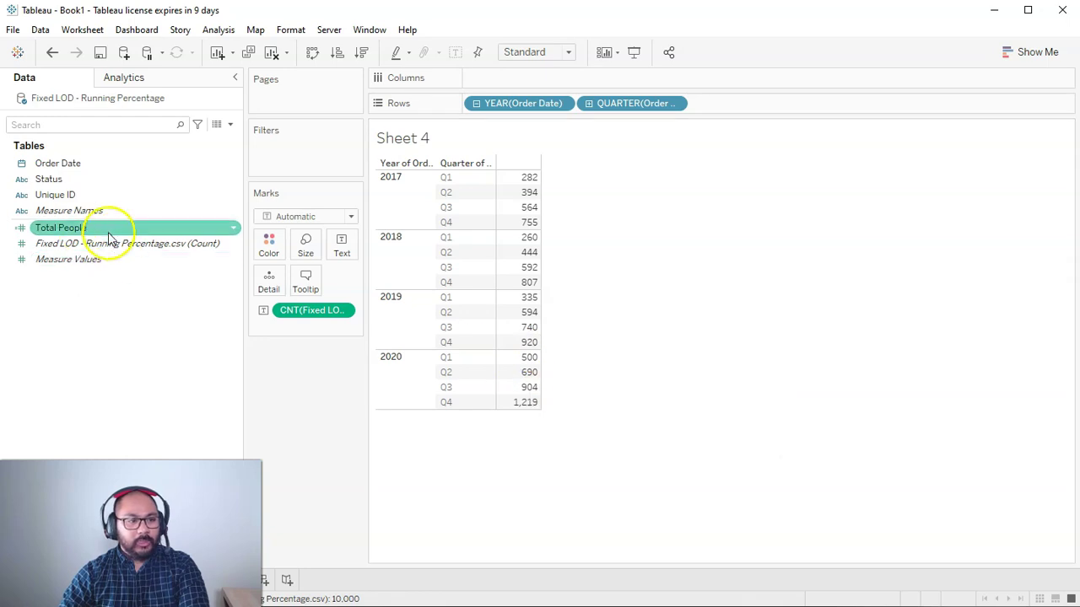
drag(77, 232, 532, 242)
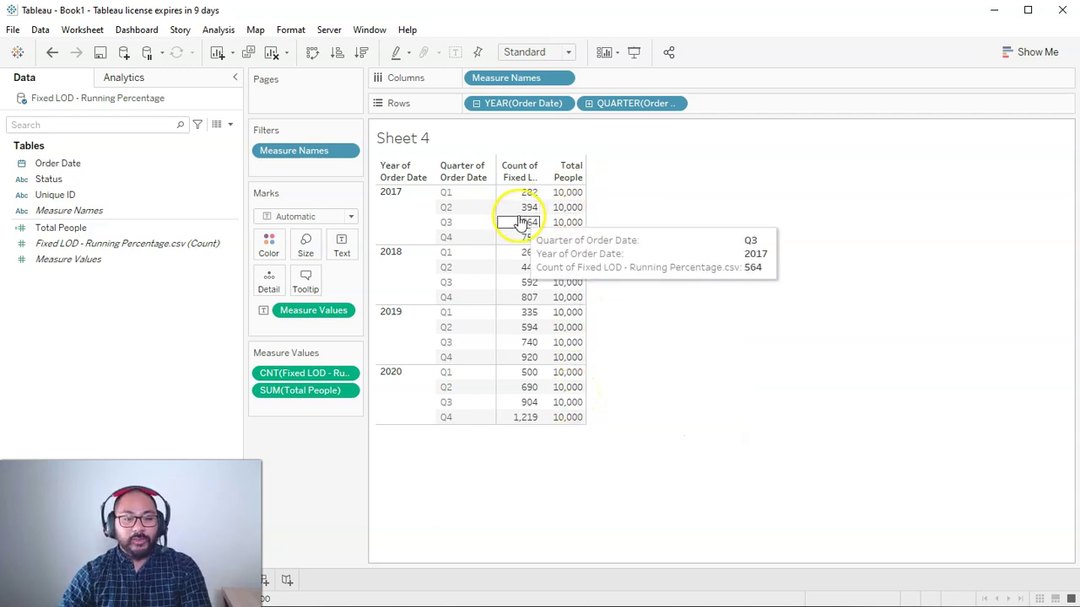
Drill the Order Date rows through months and days, then roll back up to years and quarters.
click(477, 103)
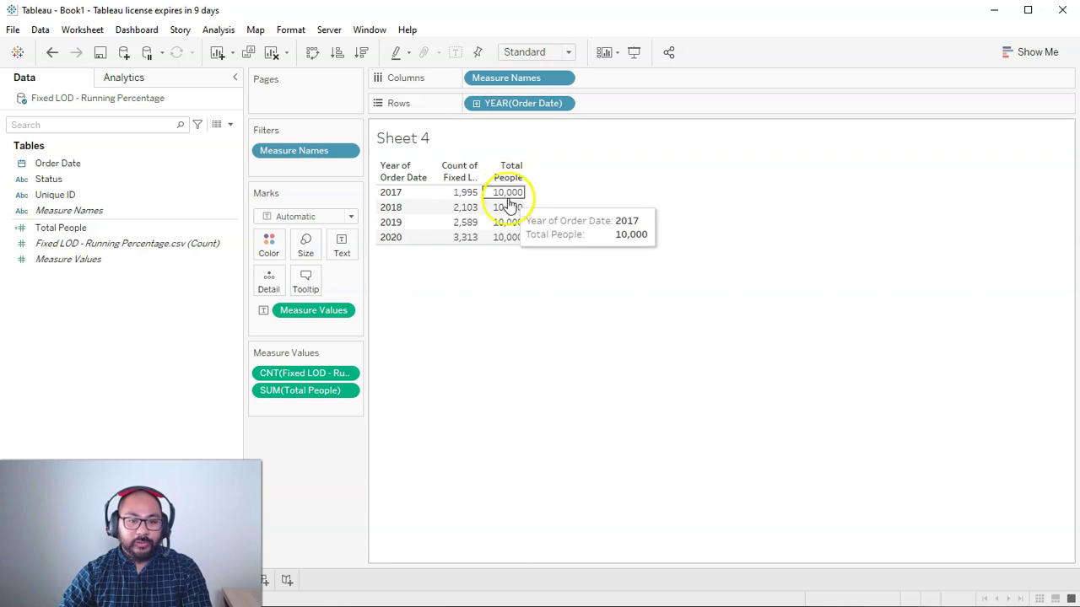
click(477, 103)
click(589, 103)
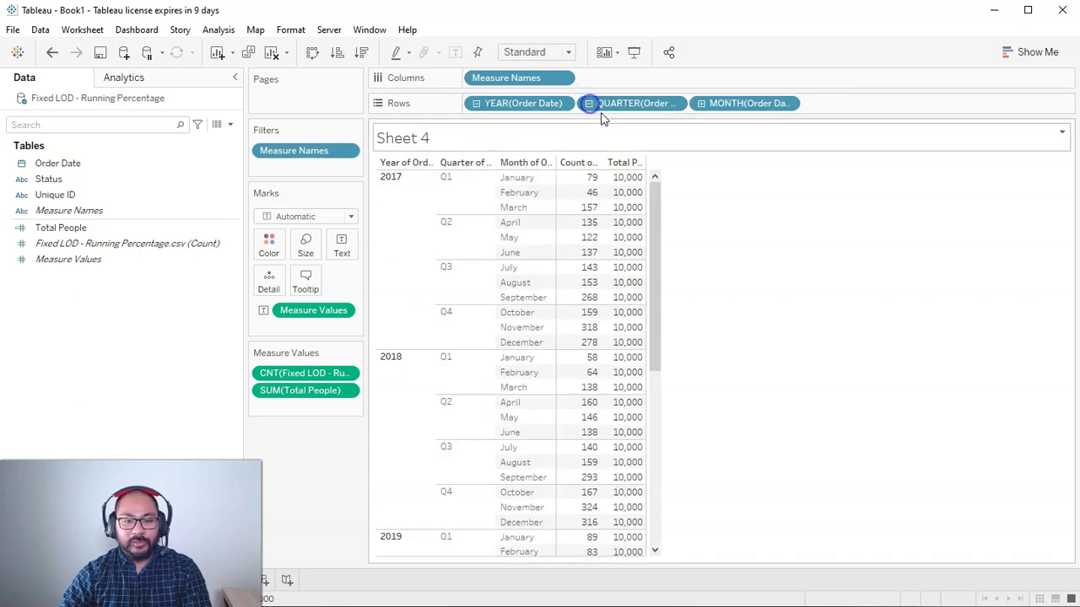
click(701, 103)
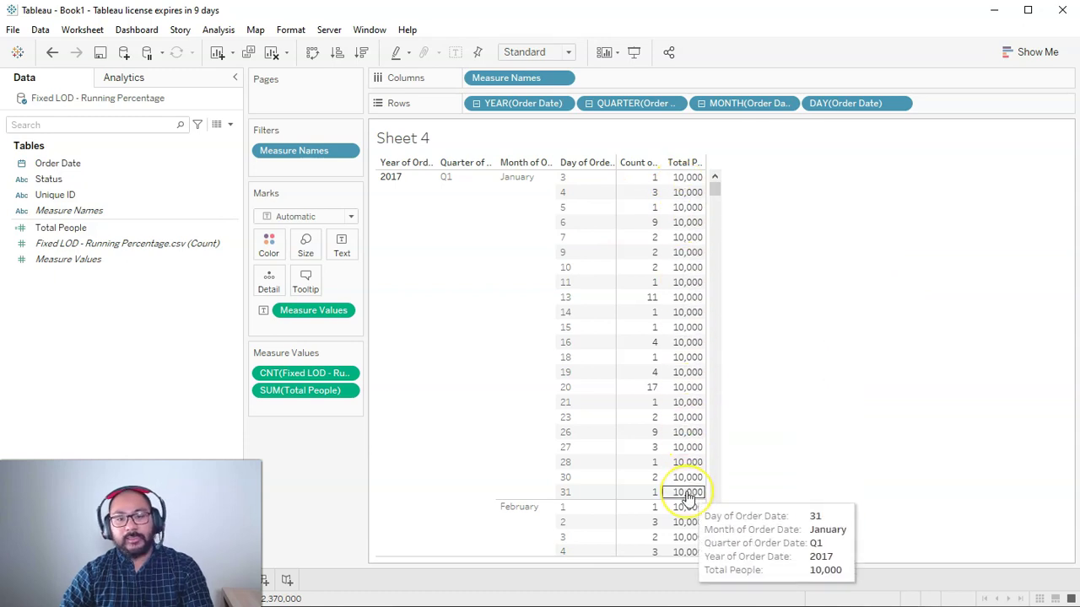
click(588, 103)
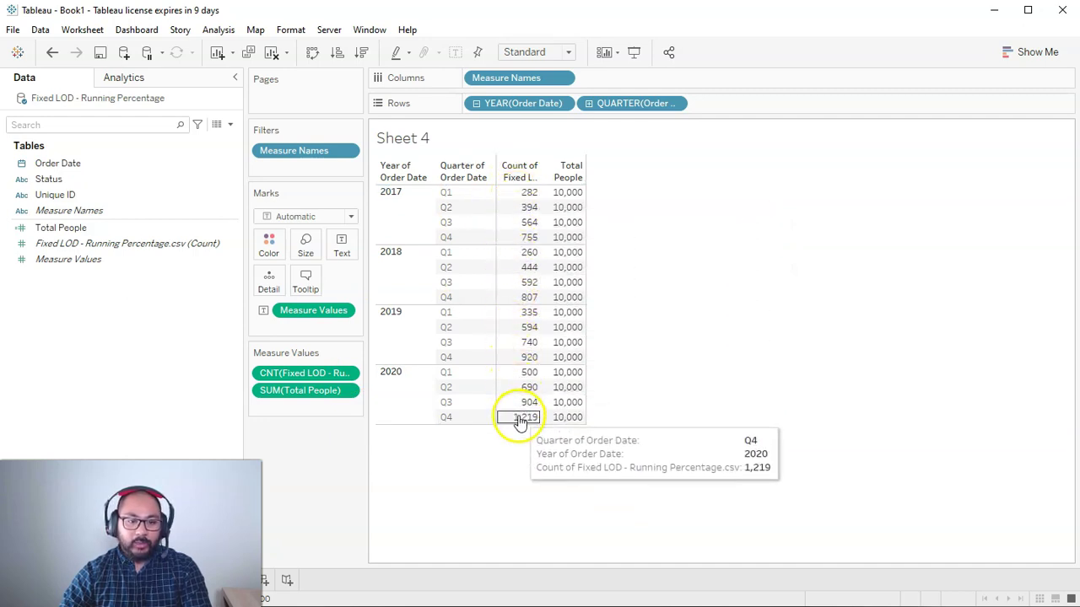
Turn the CNT column into a Running Total quick table calculation.
right_click(317, 374)
mouse_move(398, 507)
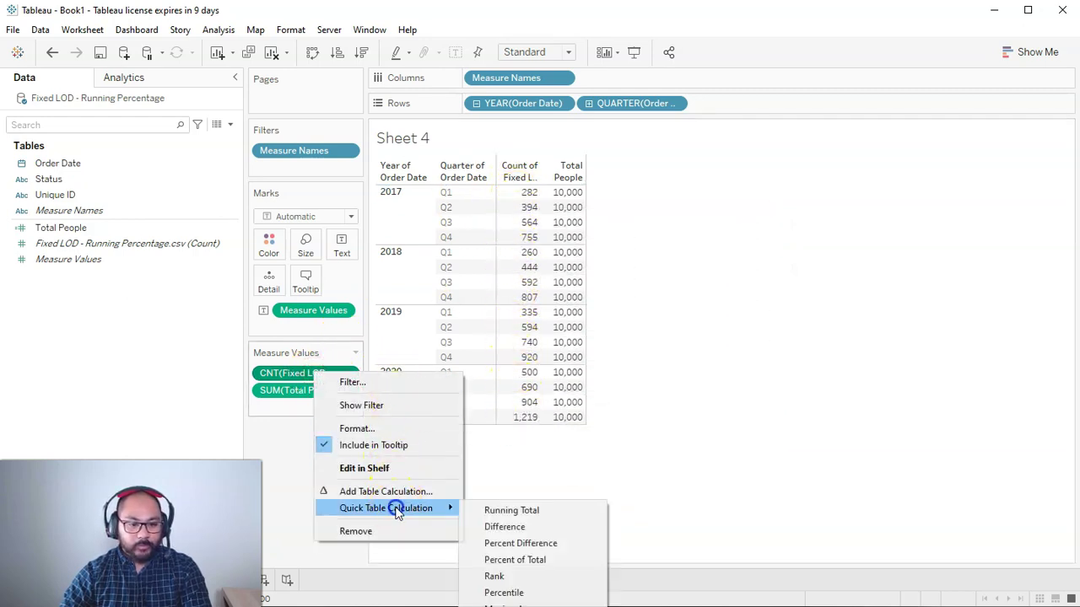
click(511, 510)
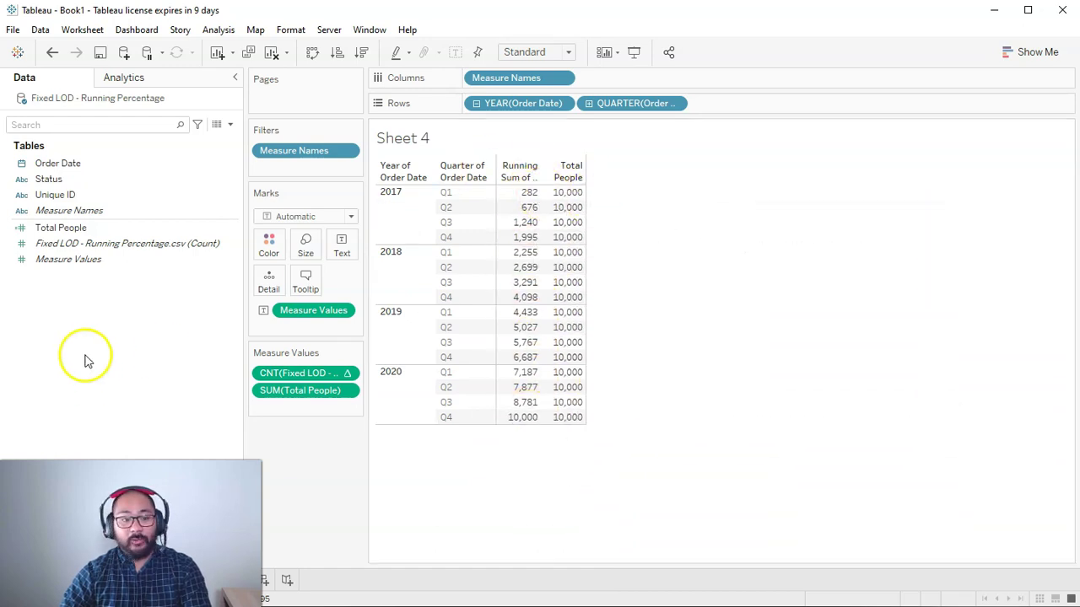
Create Running % = RUNNING_SUM(COUNT(...)) / SUM([Total People]) and add it to Measure Values.
right_click(118, 305)
click(155, 314)
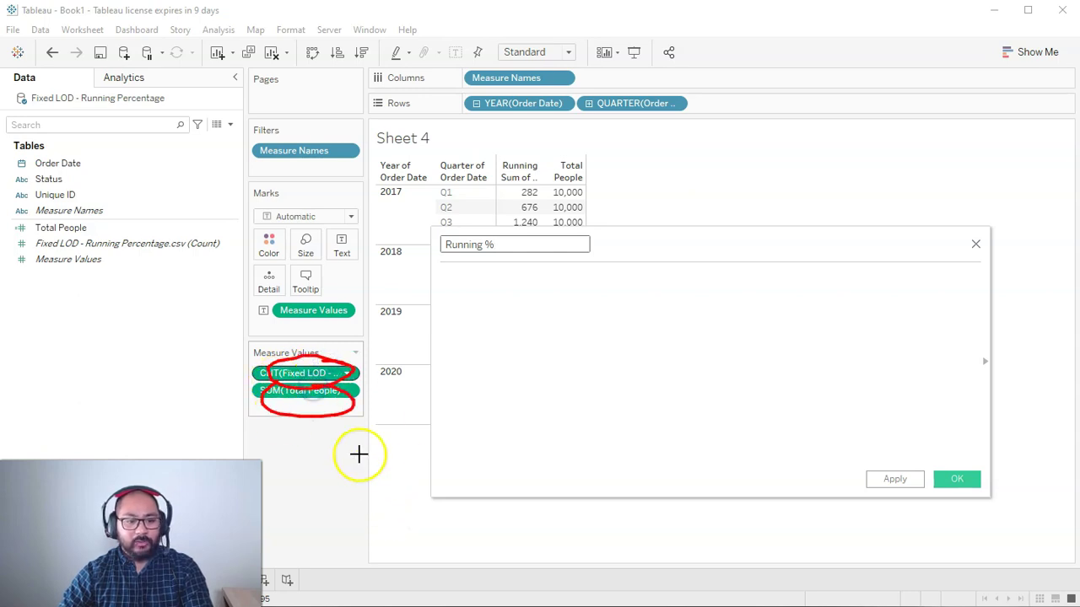
drag(277, 373, 555, 323)
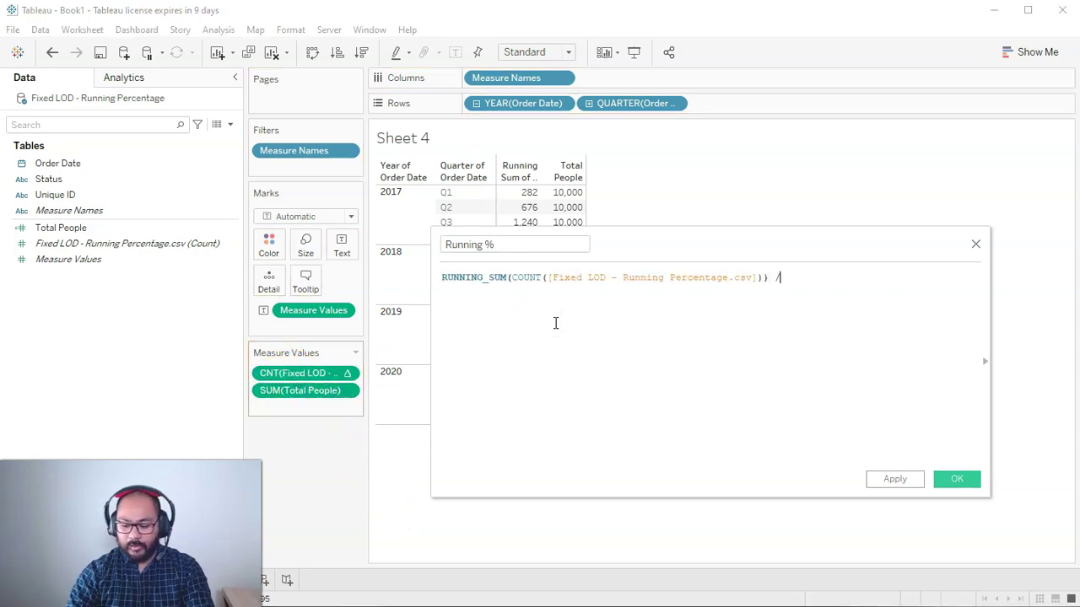
drag(291, 390, 803, 331)
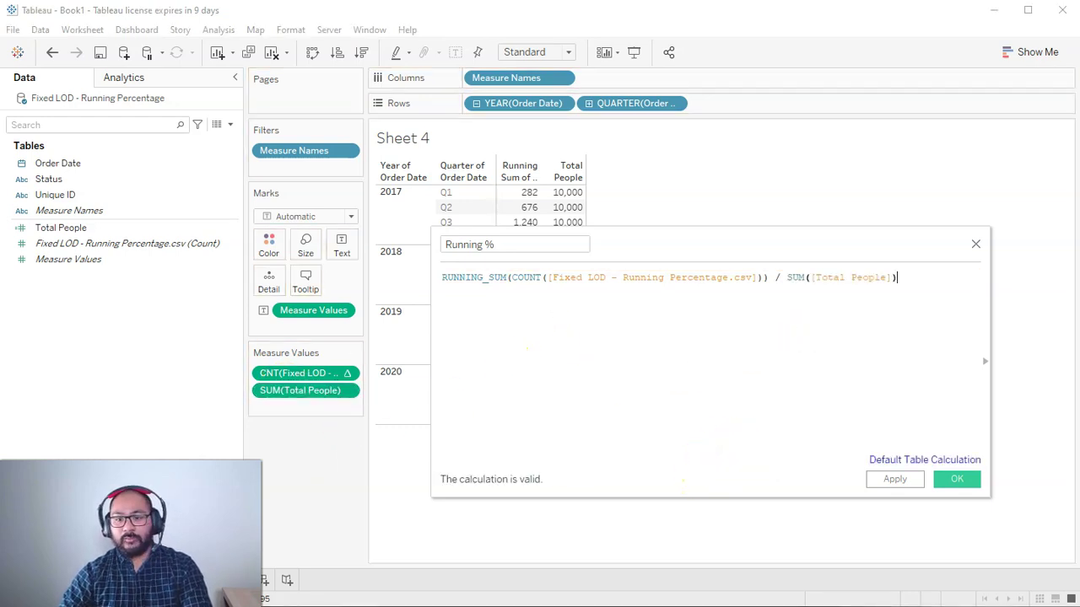
click(938, 489)
drag(59, 228, 304, 408)
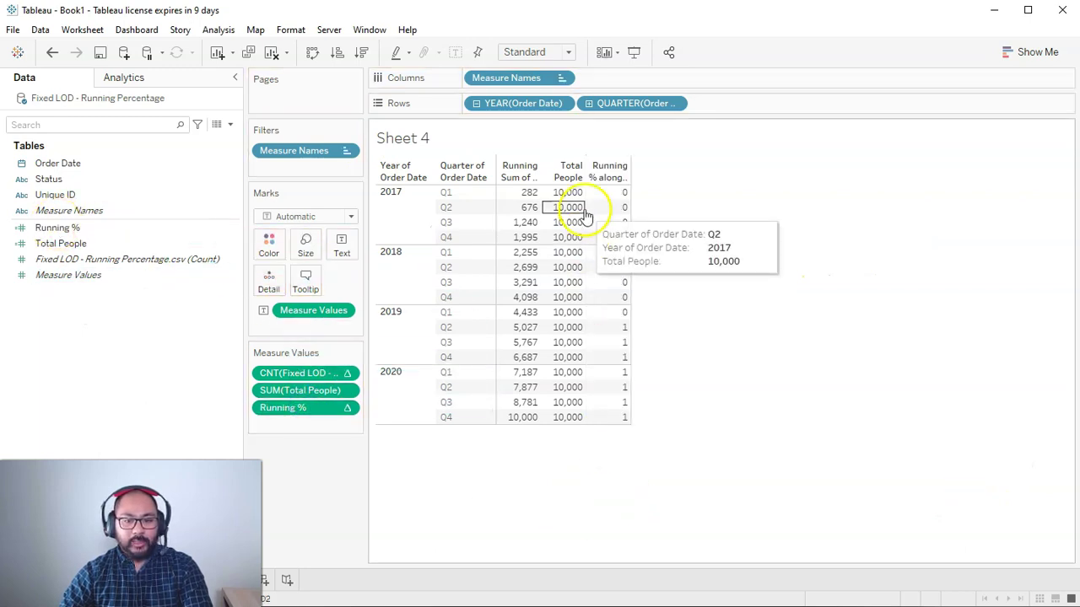
Format the Running % numbers as Percentage and close the Format pane.
right_click(302, 409)
click(344, 465)
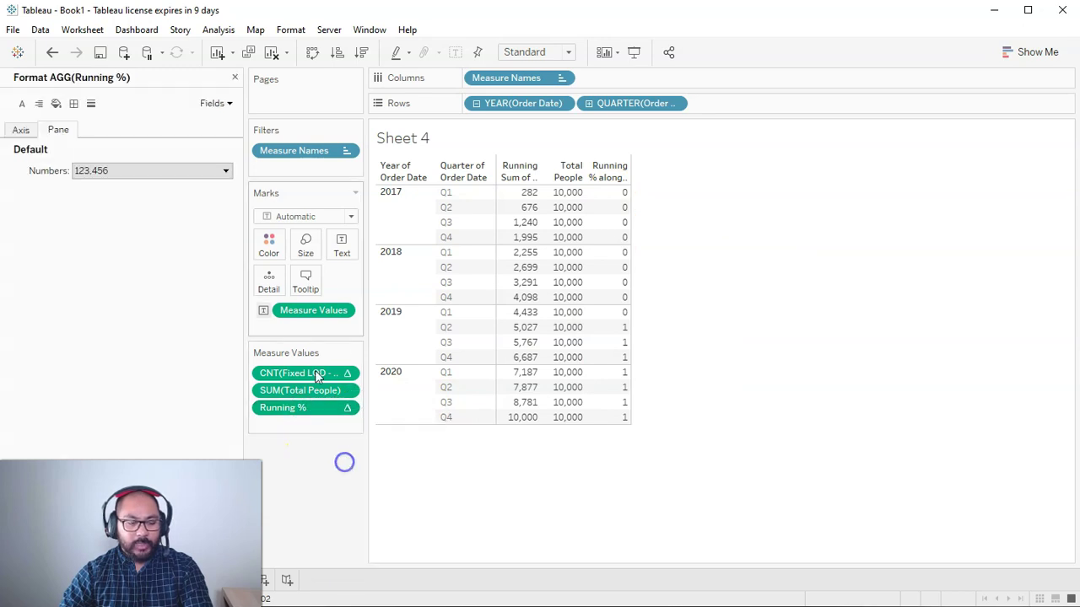
click(97, 172)
click(131, 263)
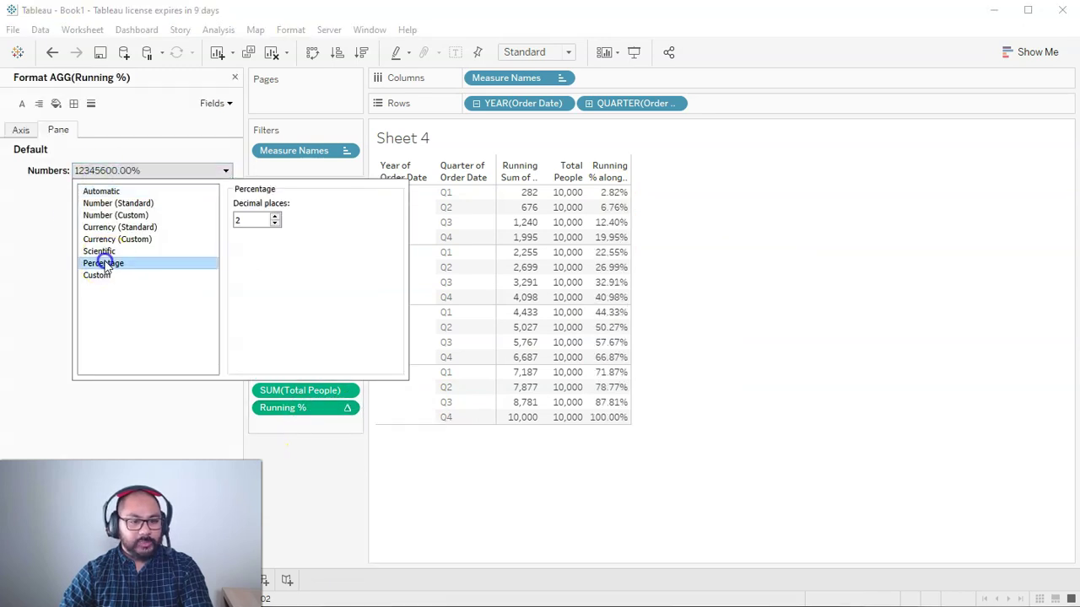
click(678, 442)
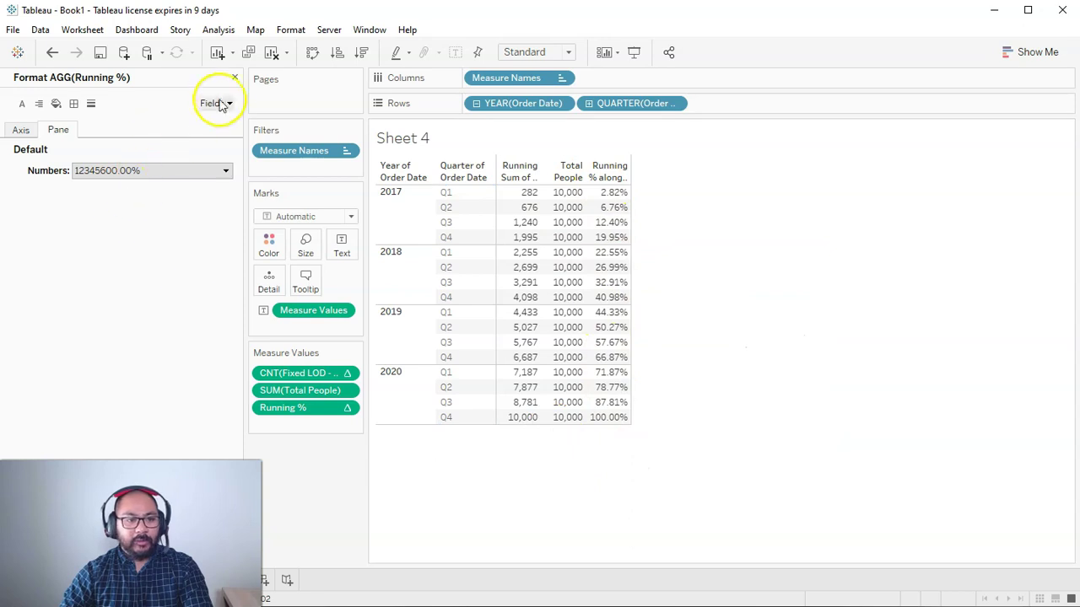
click(235, 77)
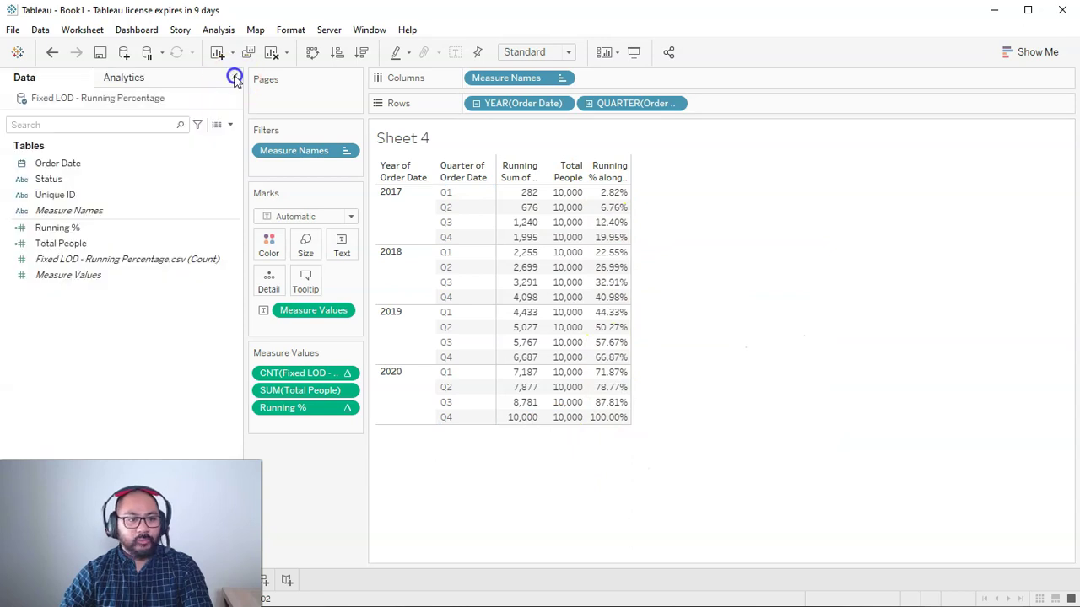
Filter the sheet by Status, keeping only Complete.
click(54, 180)
drag(59, 183, 284, 160)
click(398, 201)
click(553, 497)
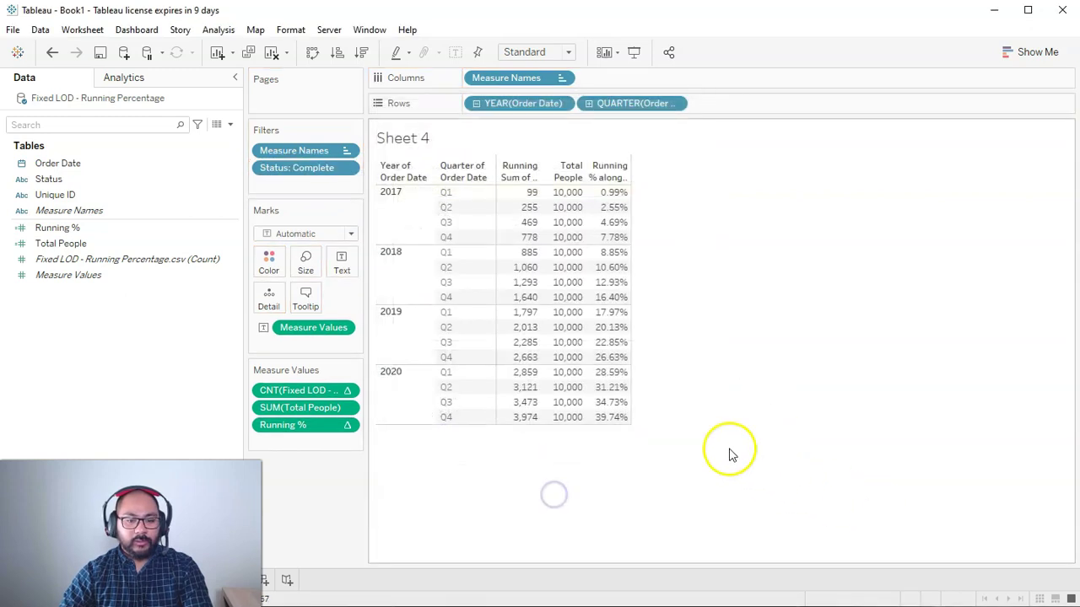
mouse_move(633, 415)
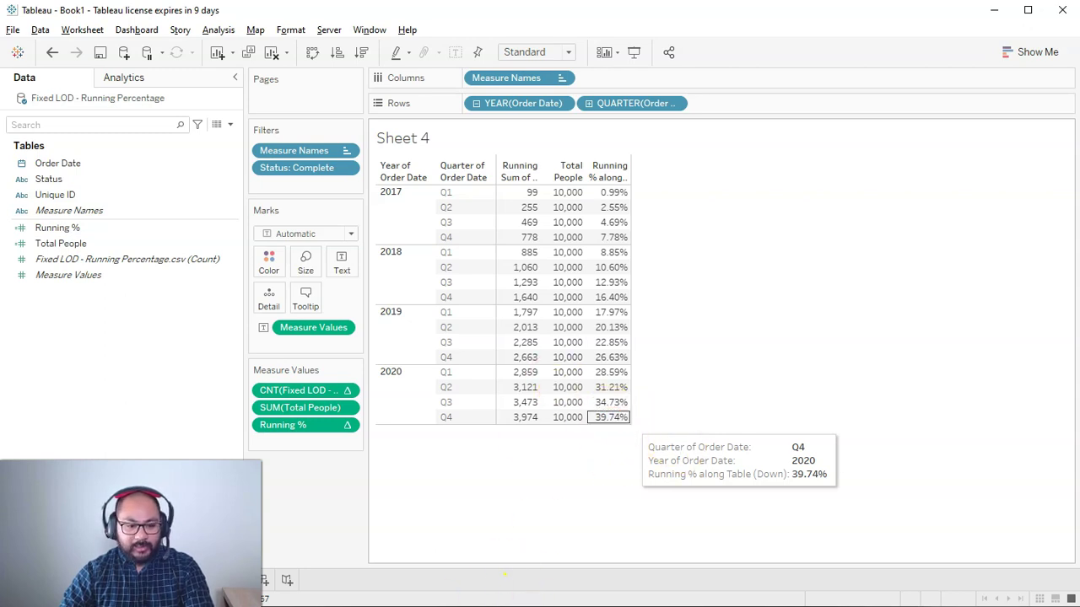
Verify the final 39.74% Running % value against the calculator.
key(alt+Tab)
click(688, 274)
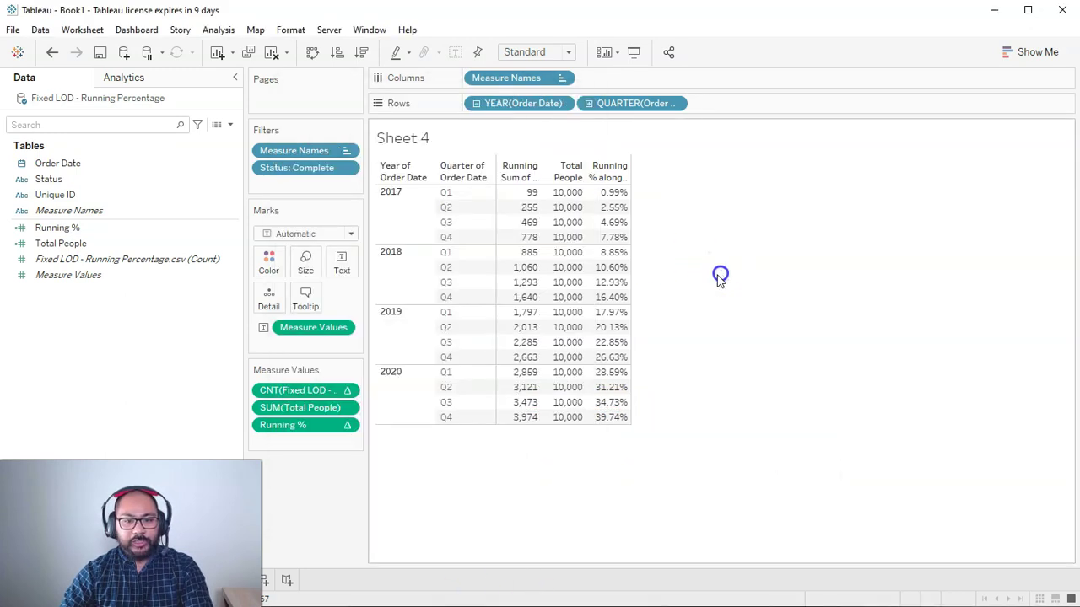
mouse_move(349, 150)
mouse_down()
mouse_move(250, 159)
mouse_move(279, 123)
mouse_up()
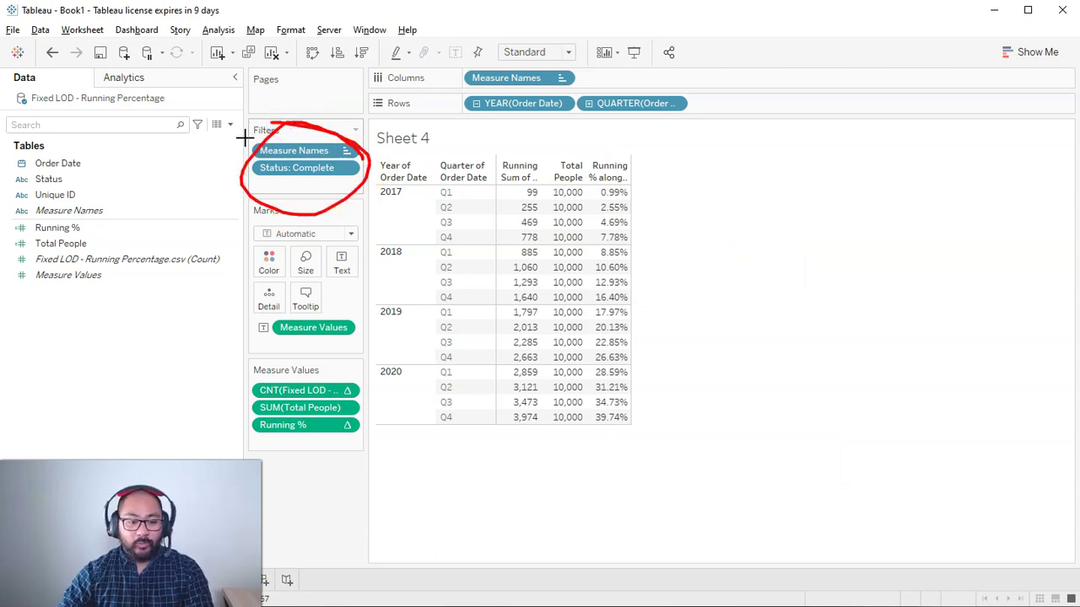
key(Escape)
On the Sheet 2 area chart, replace the CNT labels with Running % labels.
click(507, 512)
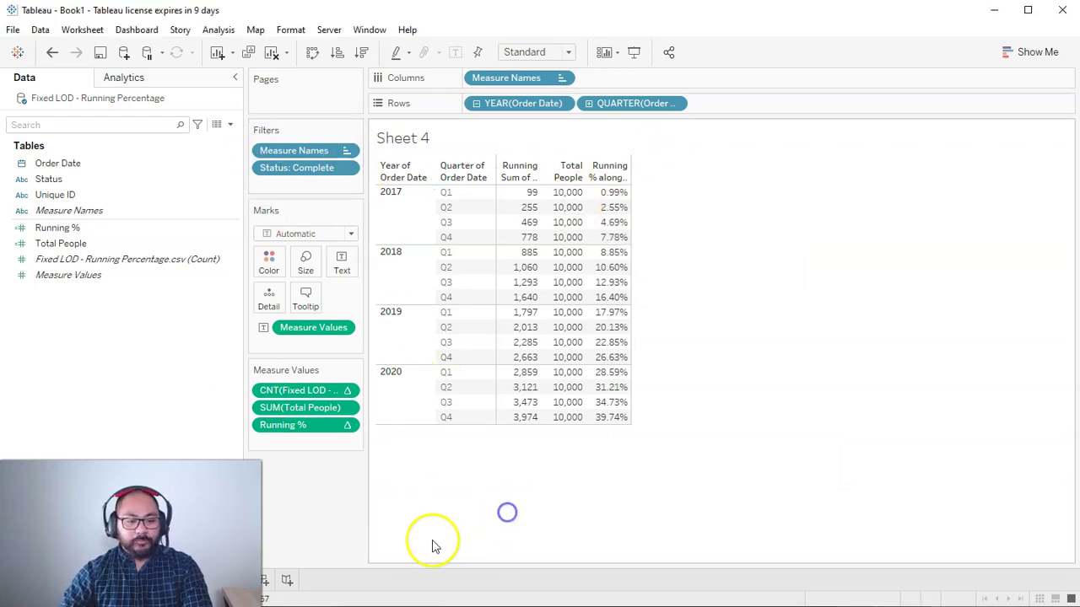
key(ctrl+shift+Tab)
key(ctrl+shift+Tab)
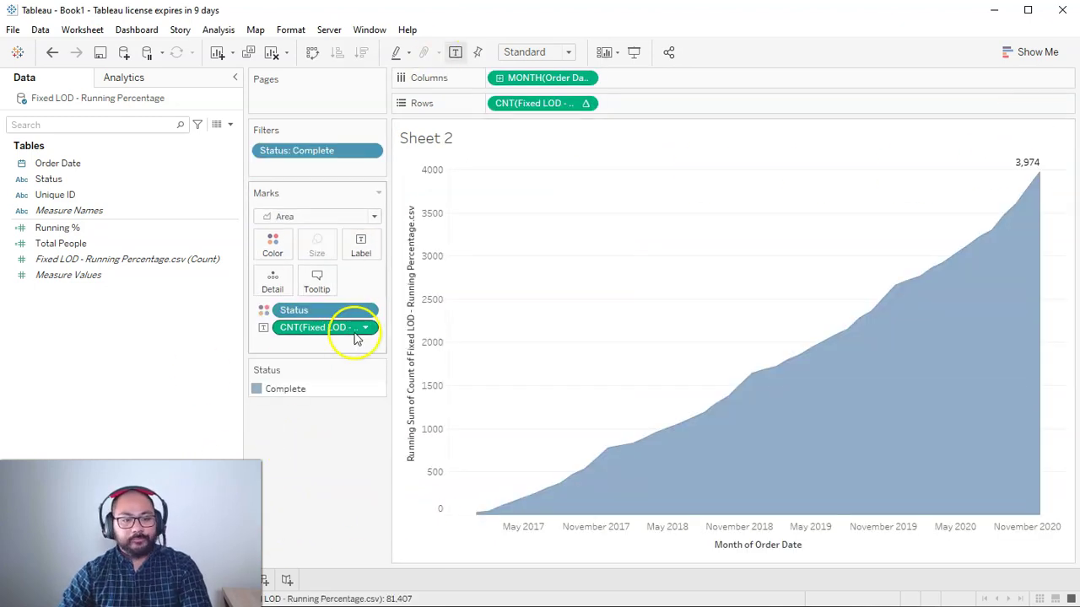
drag(335, 333, 316, 452)
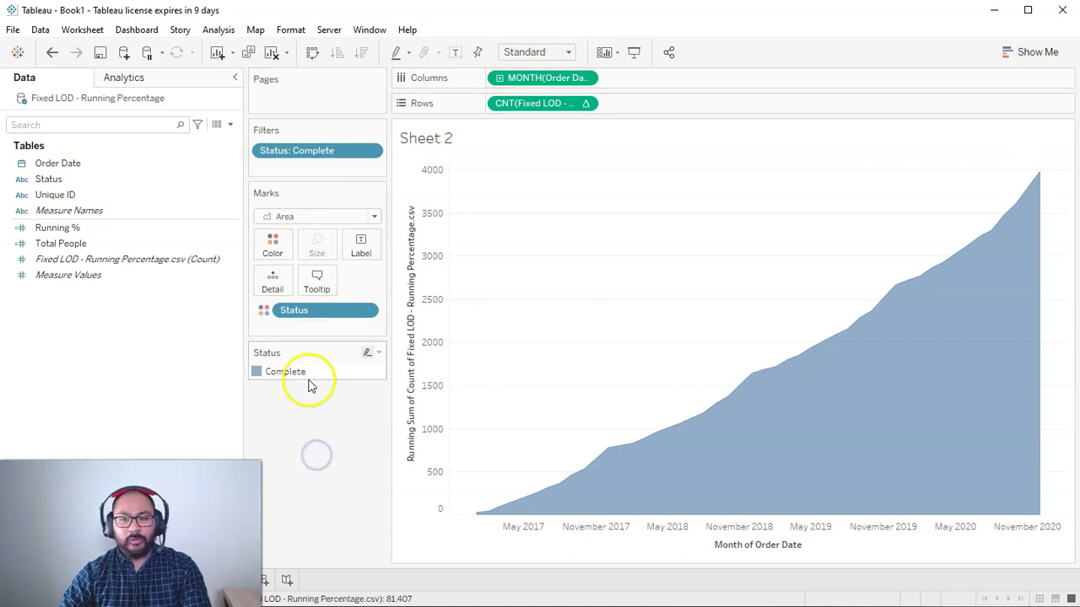
drag(51, 228, 363, 243)
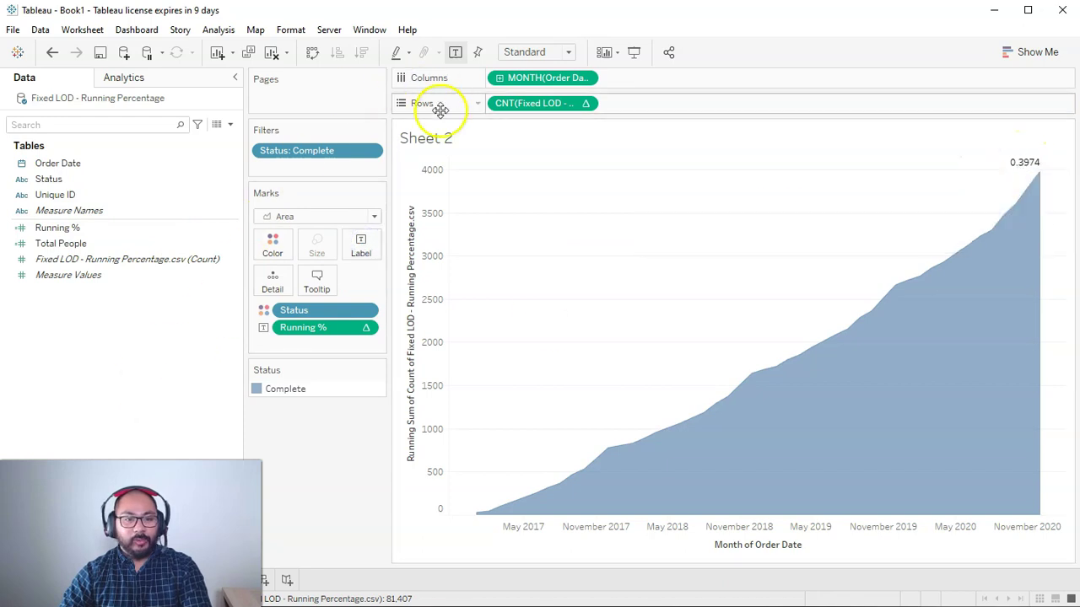
Label all marks and add Running % to Rows as a second area pane.
click(358, 247)
click(408, 401)
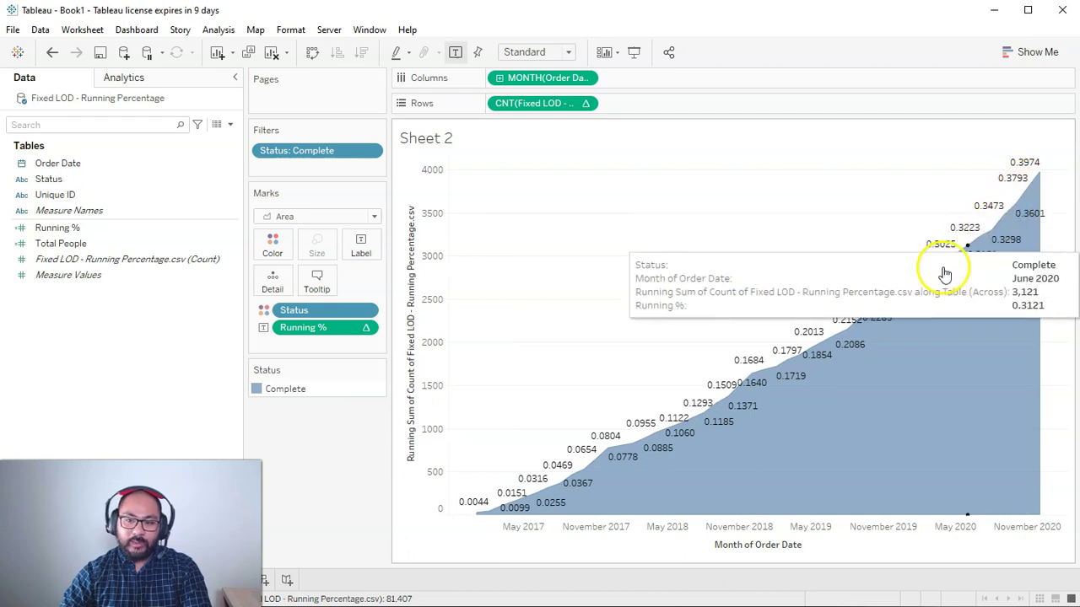
click(312, 331)
drag(68, 245, 674, 103)
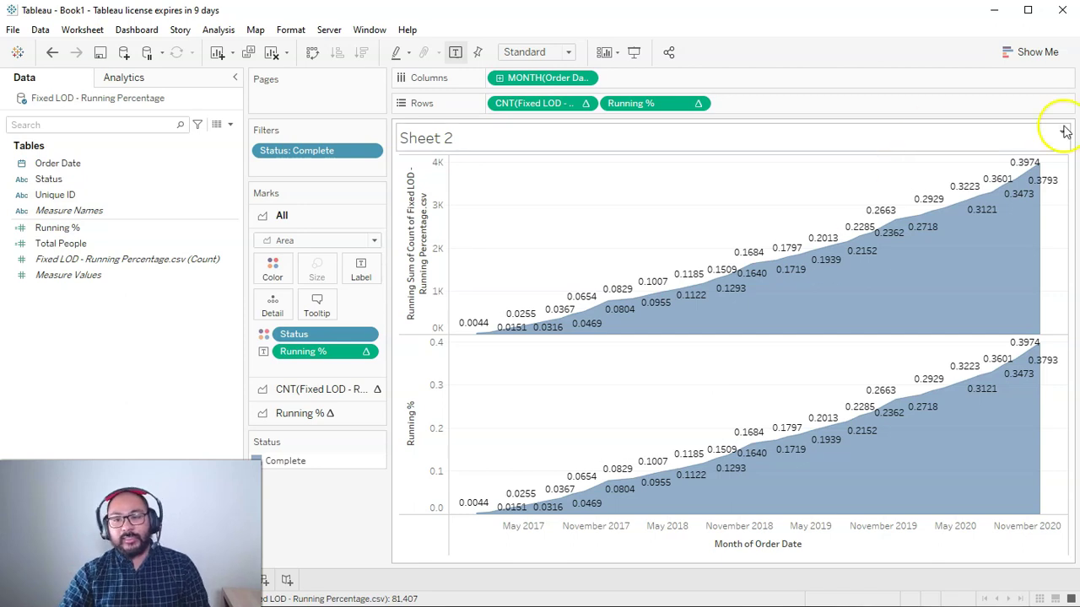
mouse_move(1046, 201)
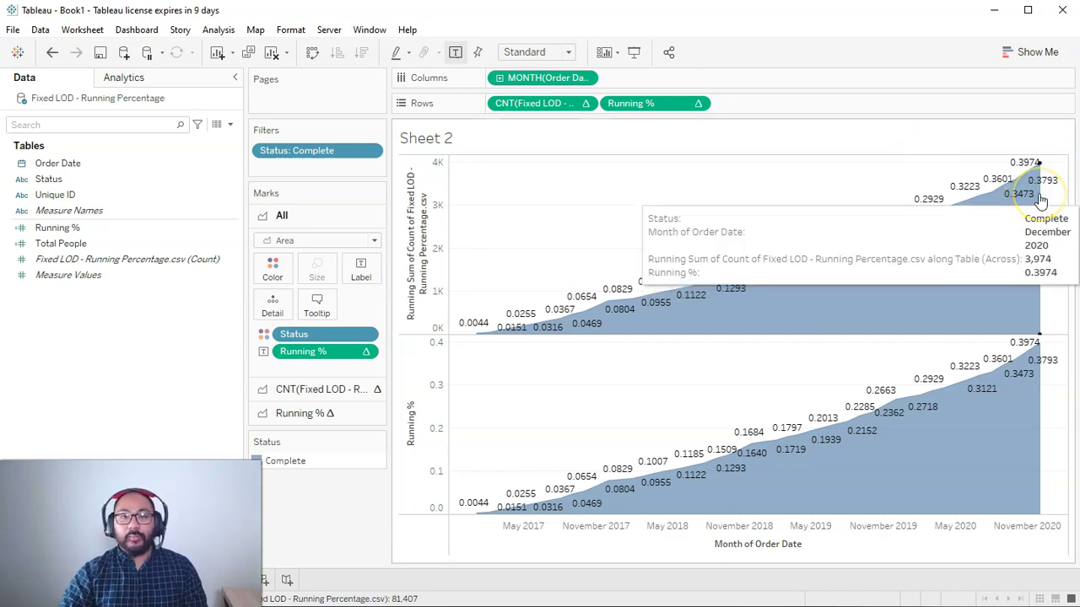